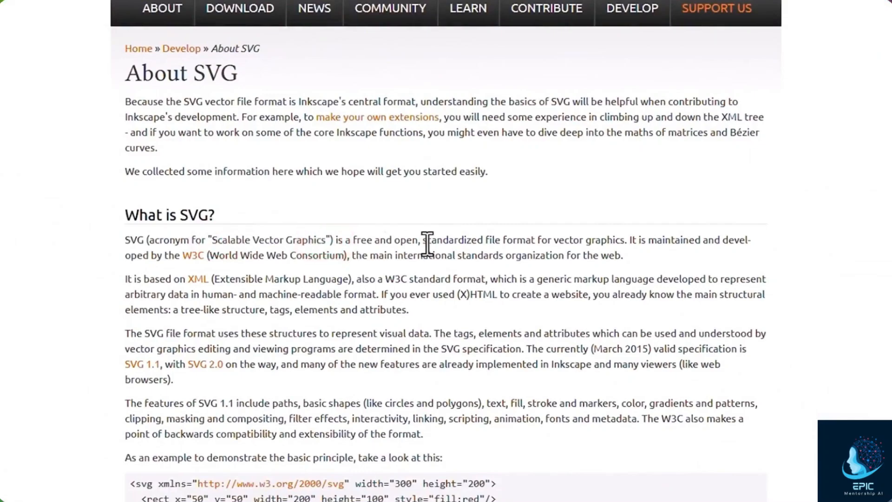
- Read through the About SVG page, examining the Inkscape logo's SVG code and the rendered logo below it
scroll(427, 246, down, 15)
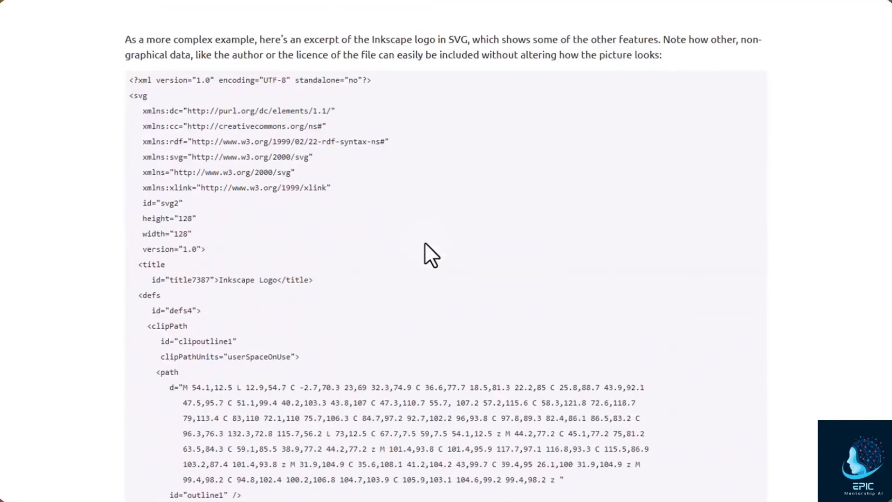
scroll(425, 243, down, 3)
scroll(427, 254, up, 5)
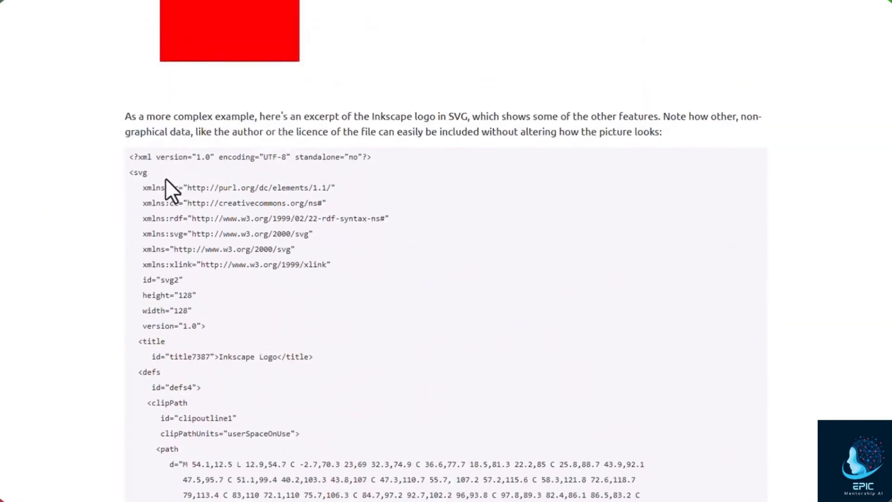
drag(168, 187, 199, 467)
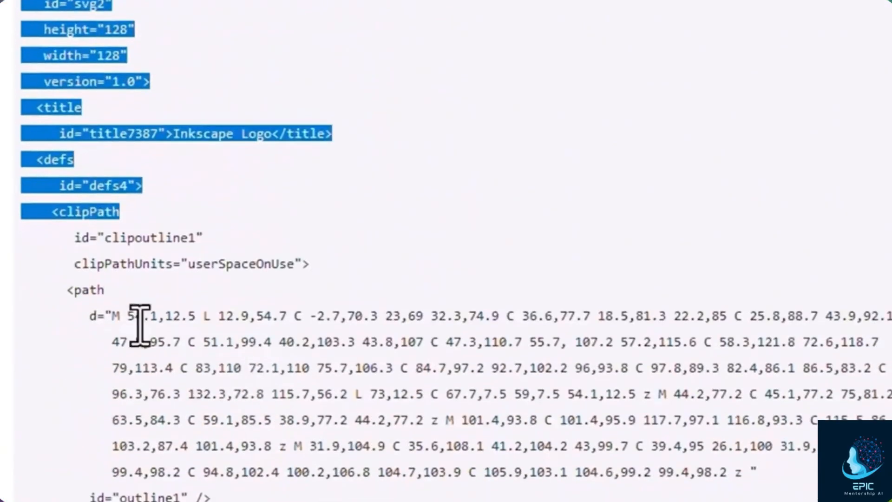
drag(113, 295, 325, 501)
scroll(357, 472, down, 2)
click(357, 472)
scroll(357, 472, down, 4)
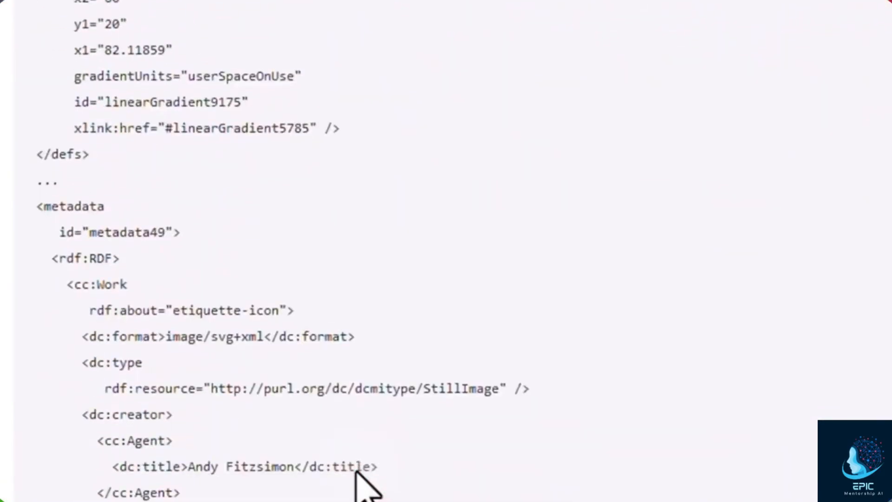
scroll(358, 479, down, 5)
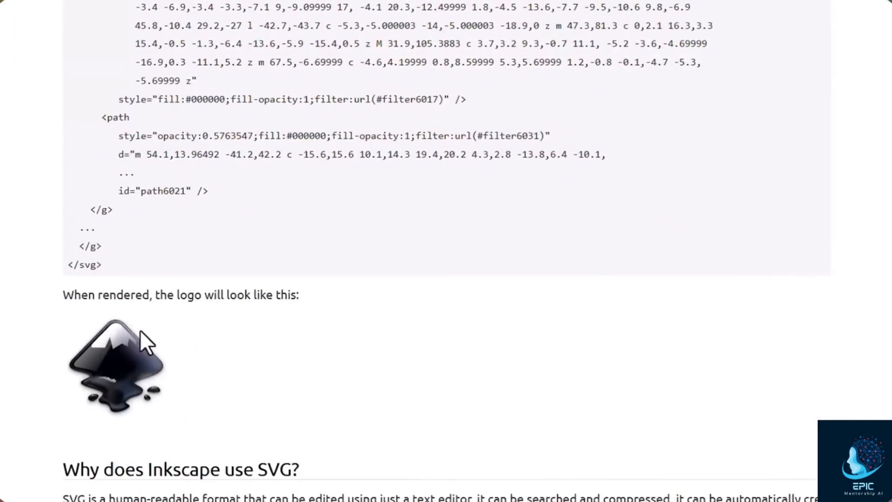
scroll(186, 279, down, 3)
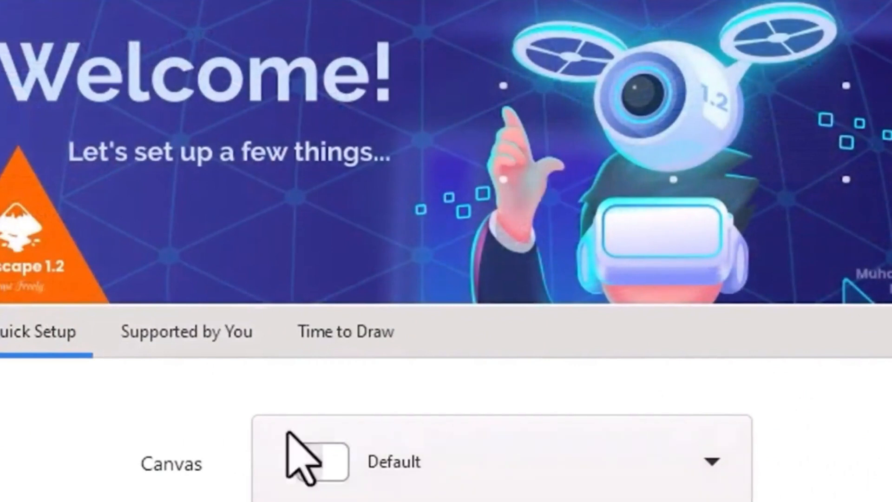
- Switch to Inkscape's welcome setup and review the available canvas and keyboard shortcut presets
click(558, 471)
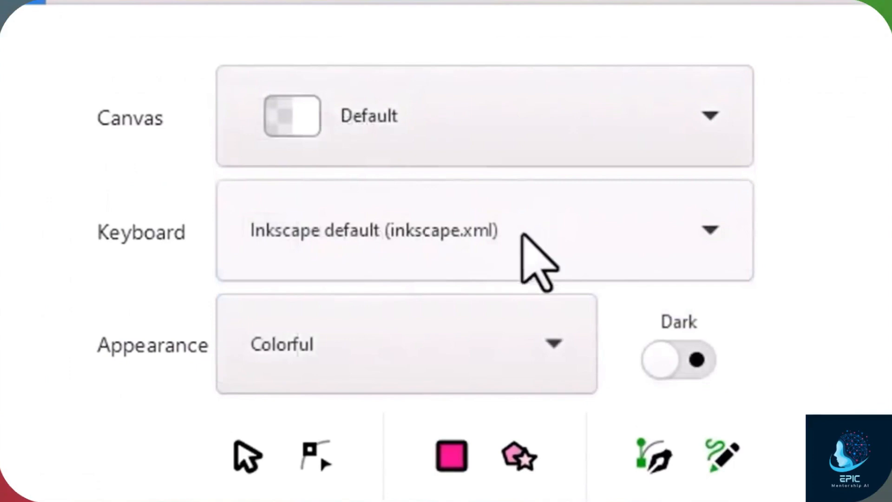
click(533, 224)
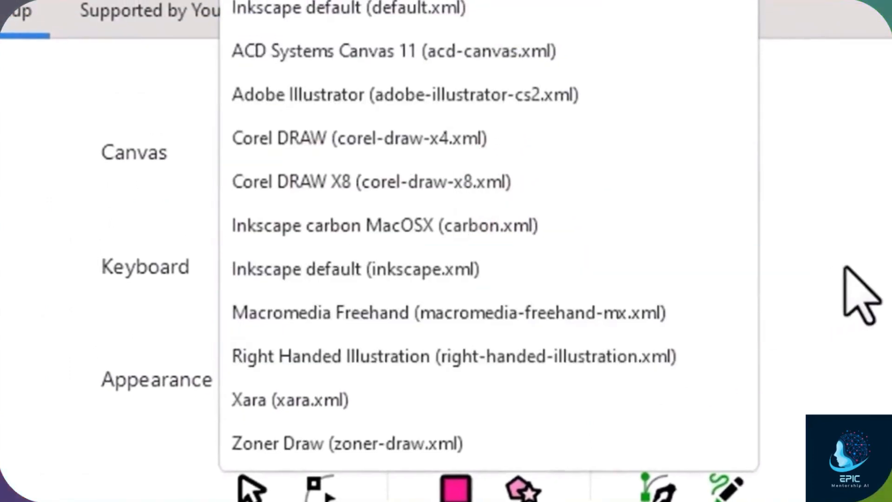
click(839, 267)
- Compare the Classic Symbolic appearance with Colorful, keep Colorful, and enable the dark theme
click(536, 379)
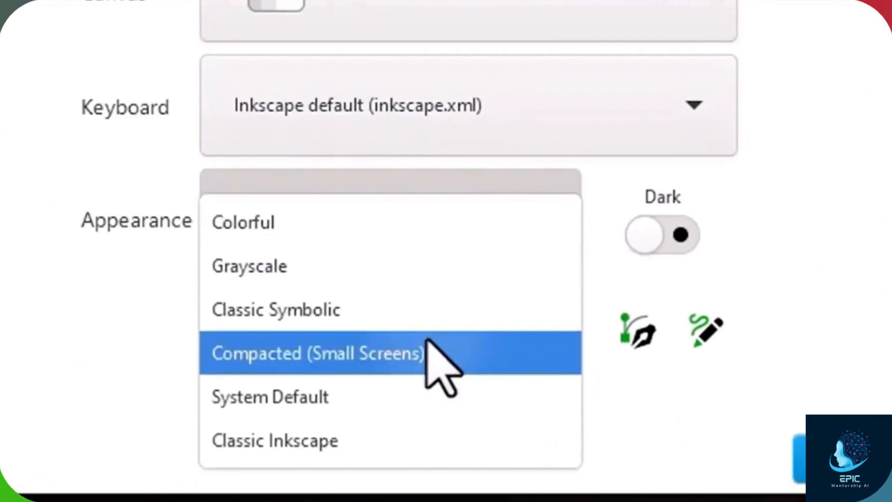
click(444, 476)
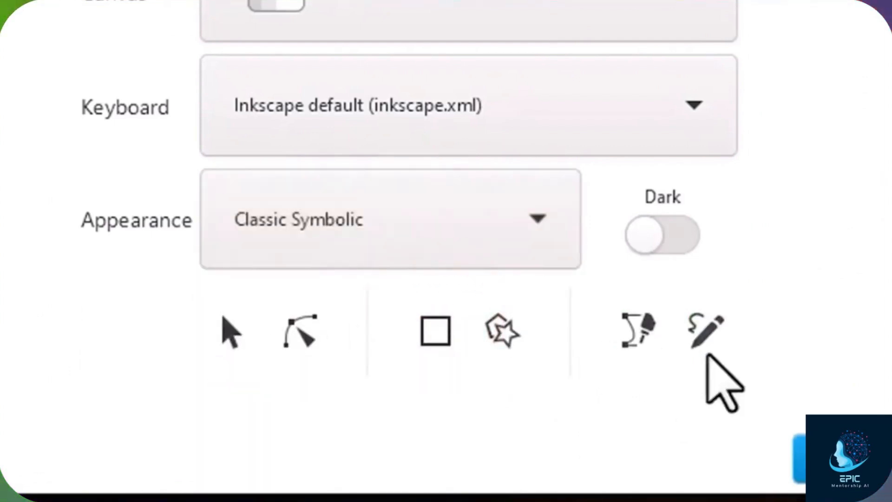
click(543, 220)
click(448, 135)
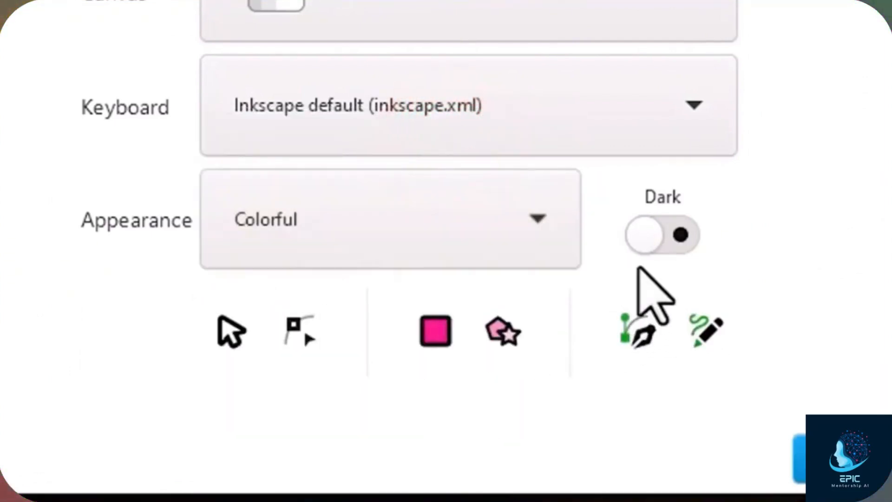
click(650, 235)
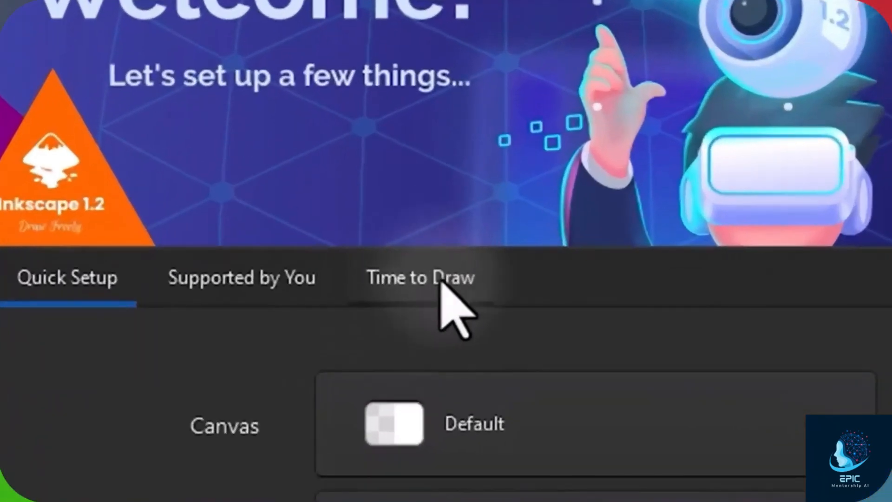
- Browse the new-document template categories and create an A4 (Landscape) document from the print templates
click(441, 281)
click(227, 243)
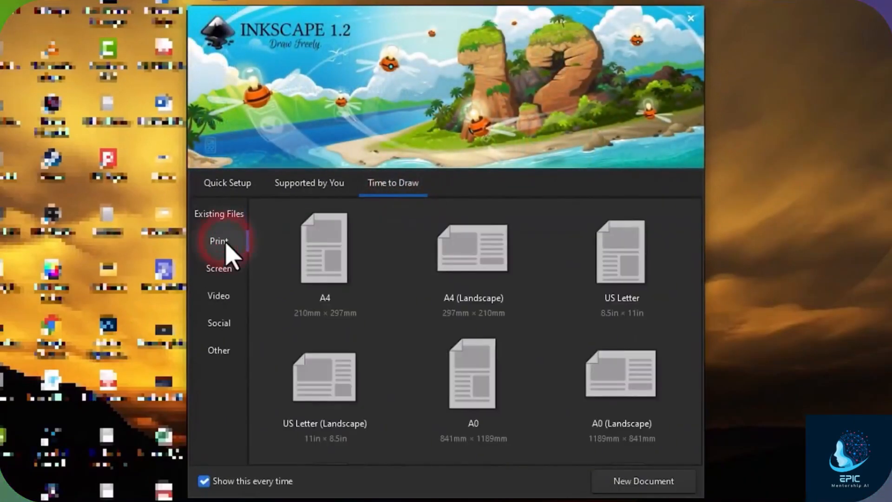
click(219, 269)
click(218, 297)
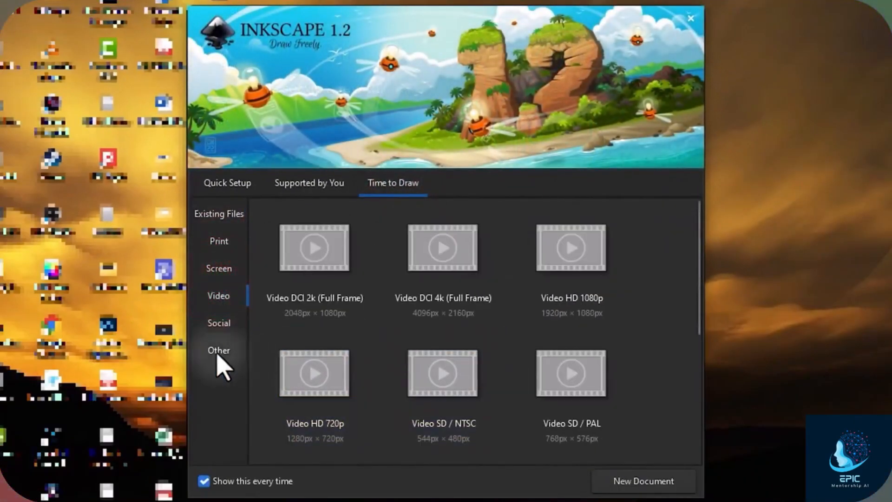
click(219, 351)
click(224, 324)
click(221, 242)
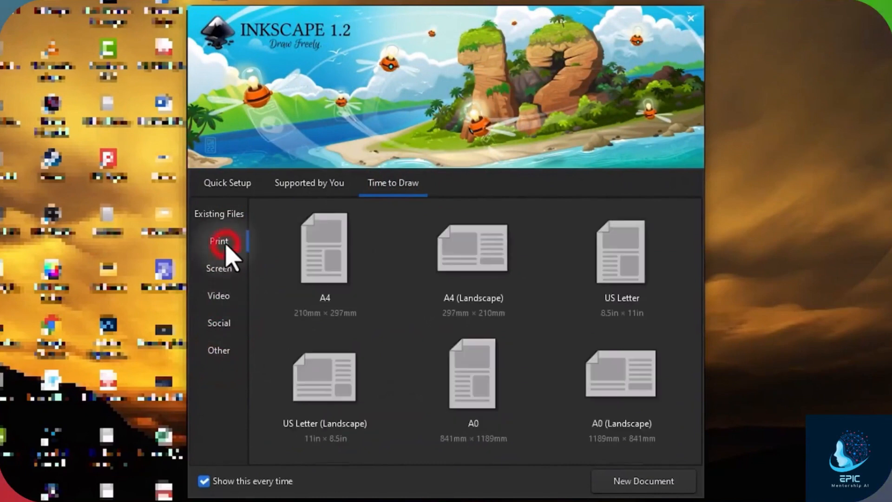
click(498, 269)
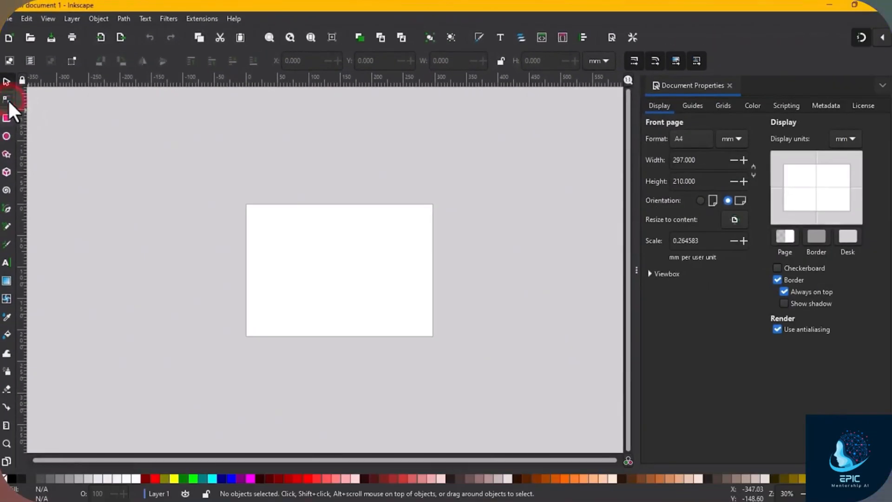
- Look through the options of the Node, Rectangle, Ellipse, Star and 3D Box tools
click(7, 99)
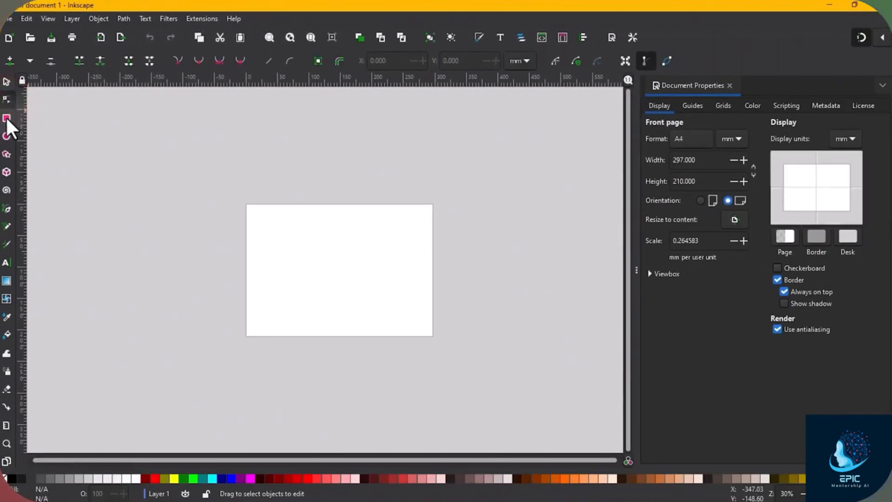
click(6, 118)
click(6, 136)
click(6, 154)
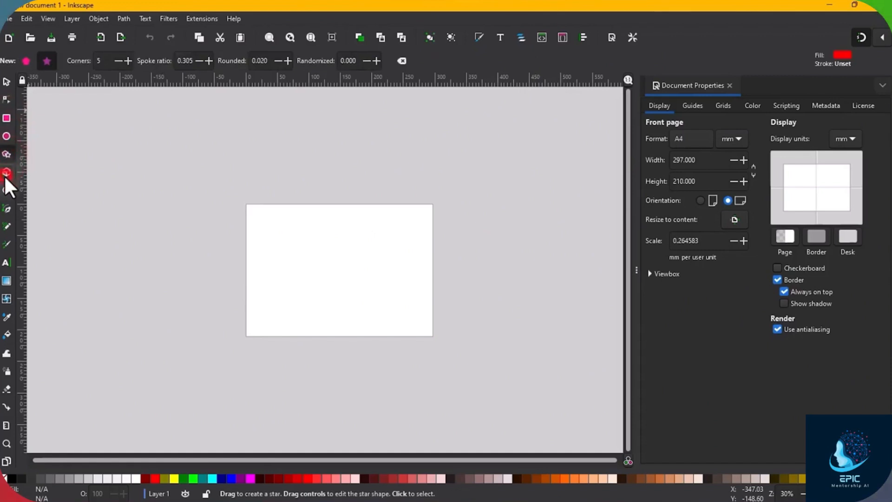
click(7, 172)
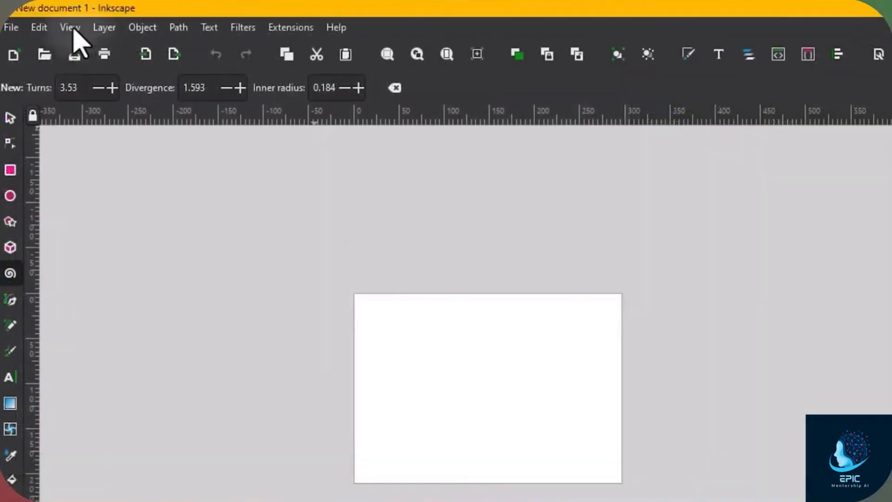
- Hide the canvas rulers and show them again
click(48, 18)
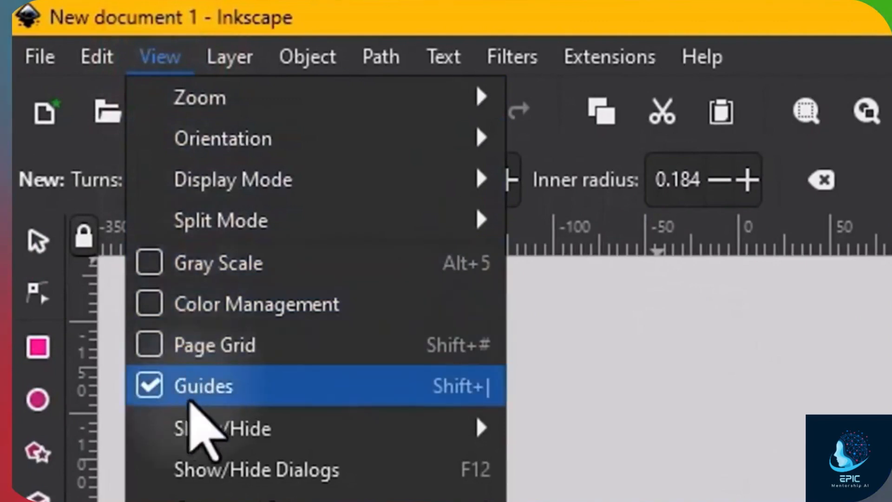
mouse_move(318, 430)
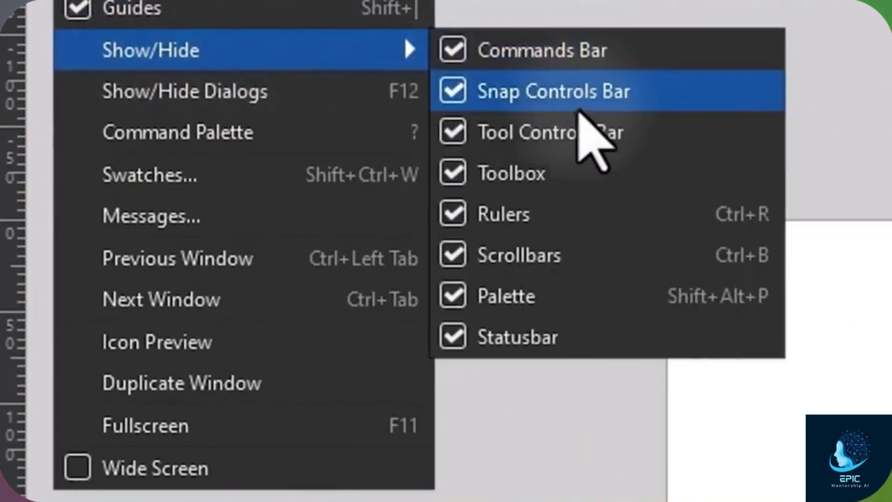
click(535, 212)
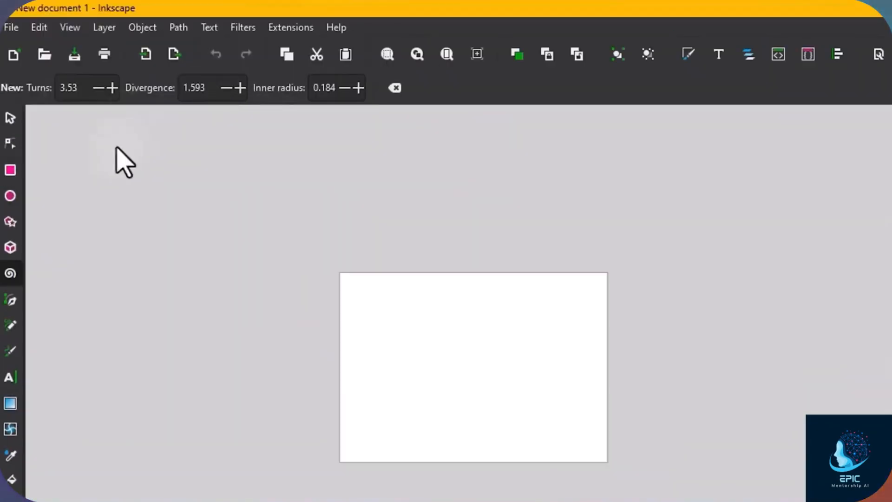
click(69, 27)
mouse_move(139, 210)
click(245, 290)
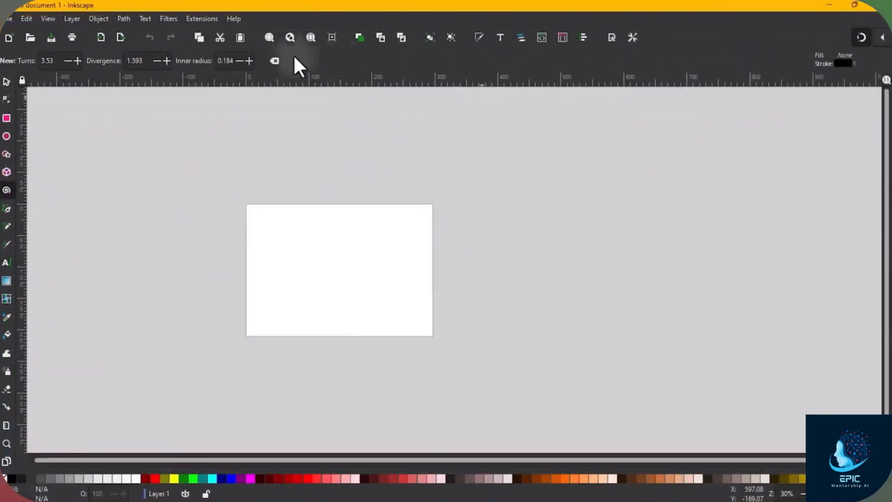
- Open the Document Properties and browse the available page formats, keeping A4
click(10, 20)
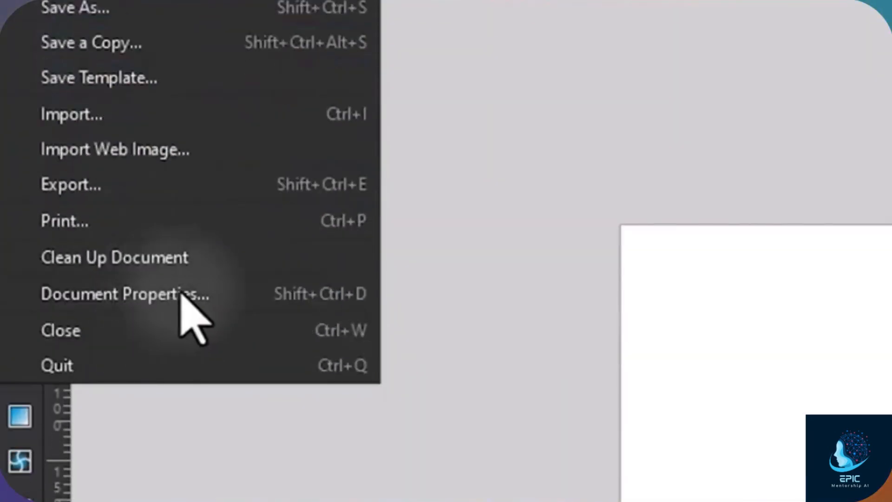
click(197, 293)
click(646, 93)
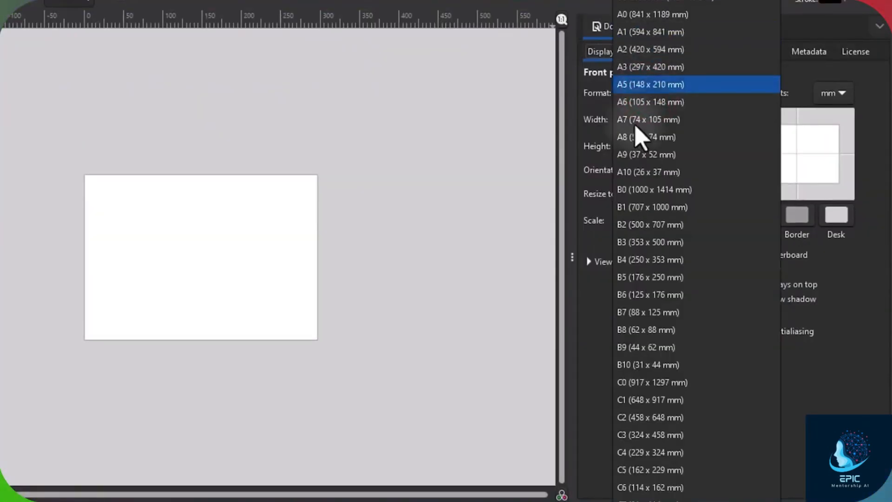
click(585, 326)
- Examine the page's width, height, orientation and display unit options, keeping landscape orientation and millimetres
click(649, 123)
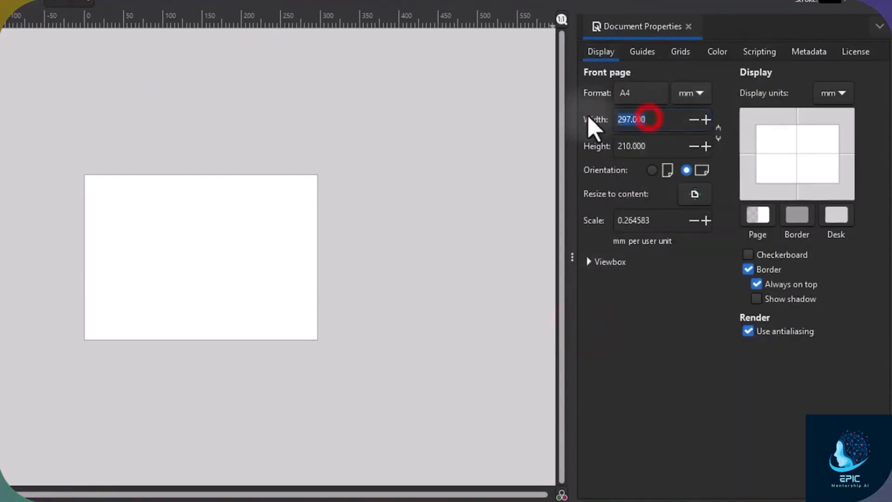
click(655, 145)
click(652, 170)
click(687, 170)
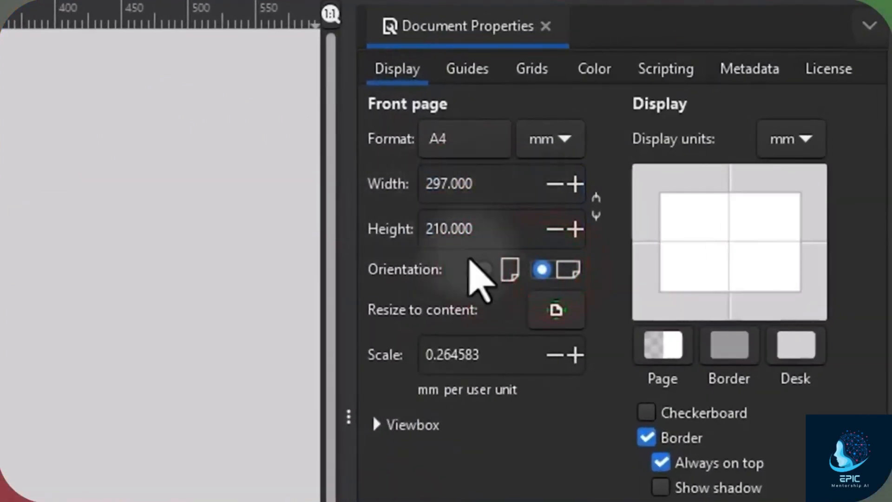
click(807, 140)
click(851, 151)
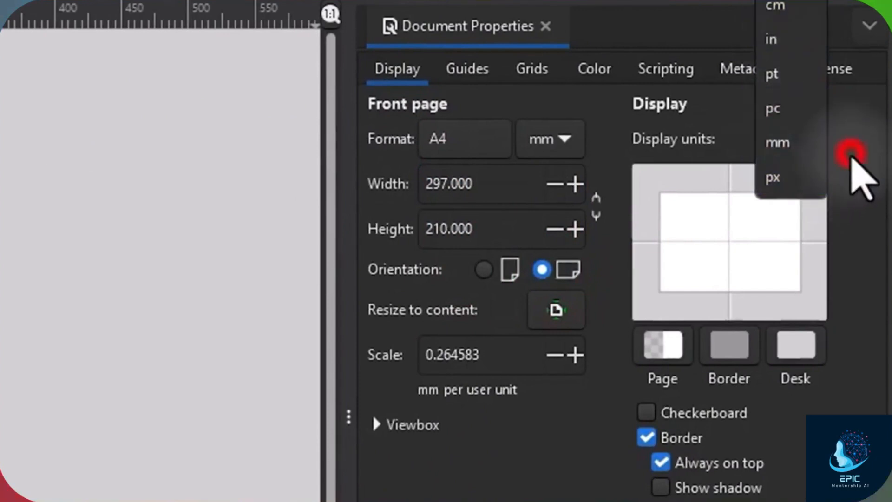
- Inspect the page's background color and set the desk color to RGB 209, 211, 209
click(681, 347)
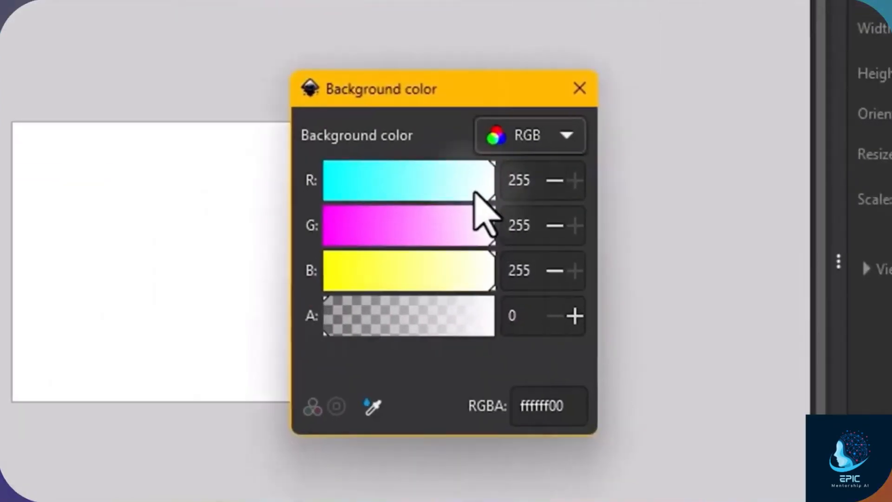
drag(474, 188, 518, 200)
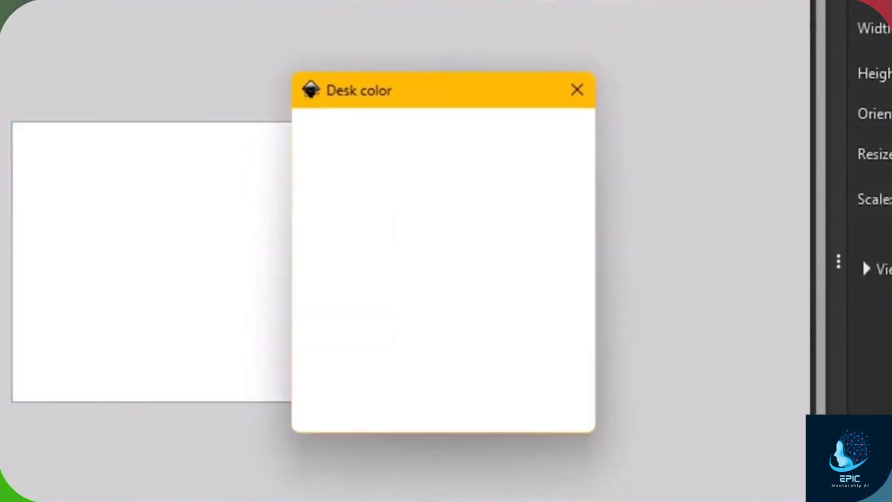
drag(462, 234, 466, 252)
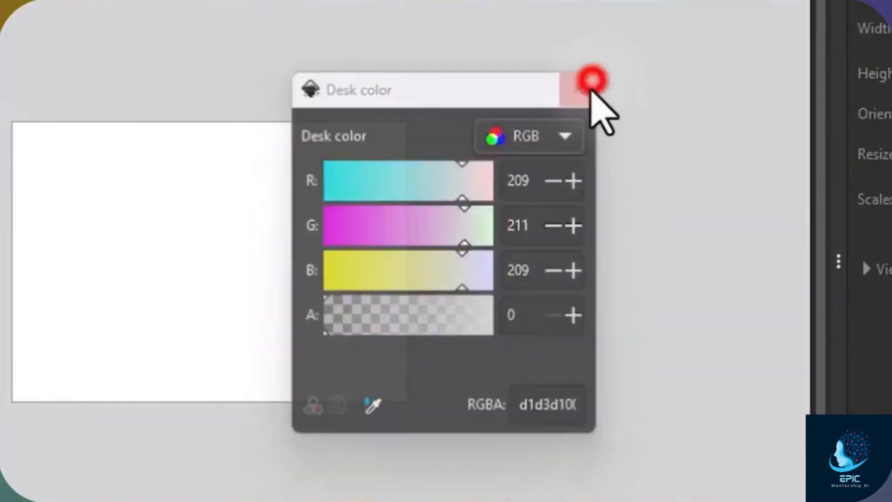
click(579, 88)
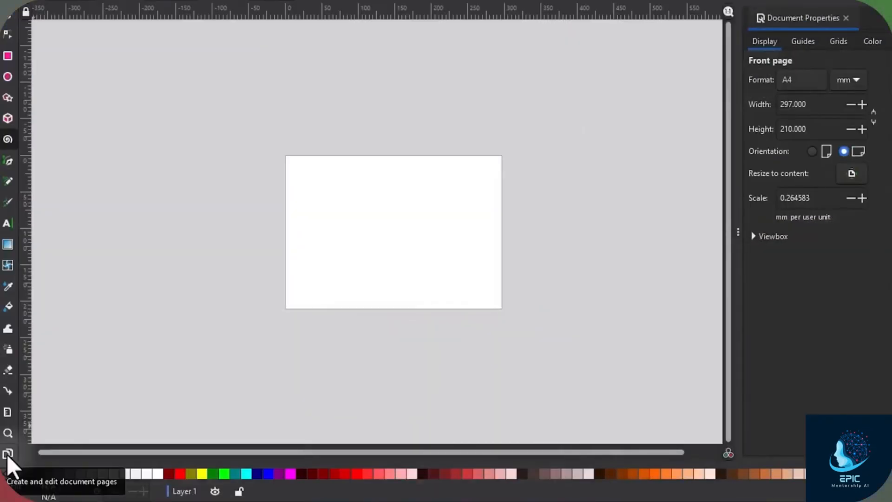
- Resize the page freehand with the Pages tool, enlarging it outward from its upper-left corner
click(7, 452)
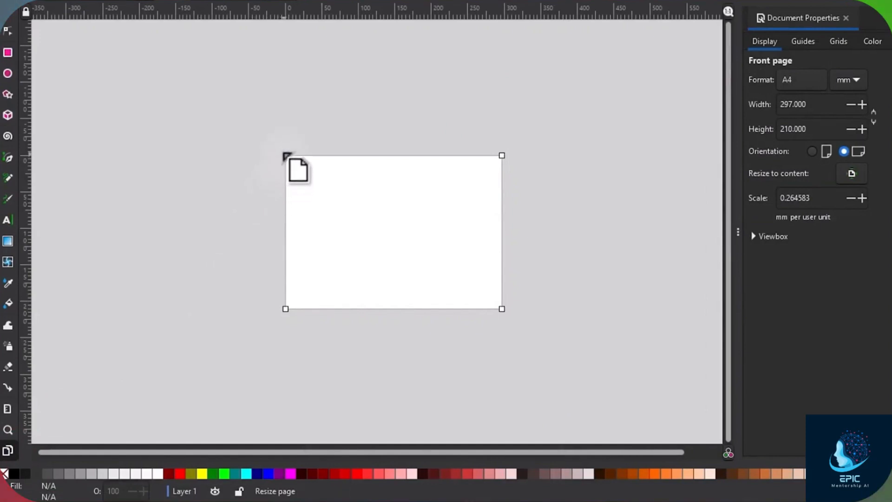
drag(285, 155, 385, 191)
drag(362, 145, 213, 123)
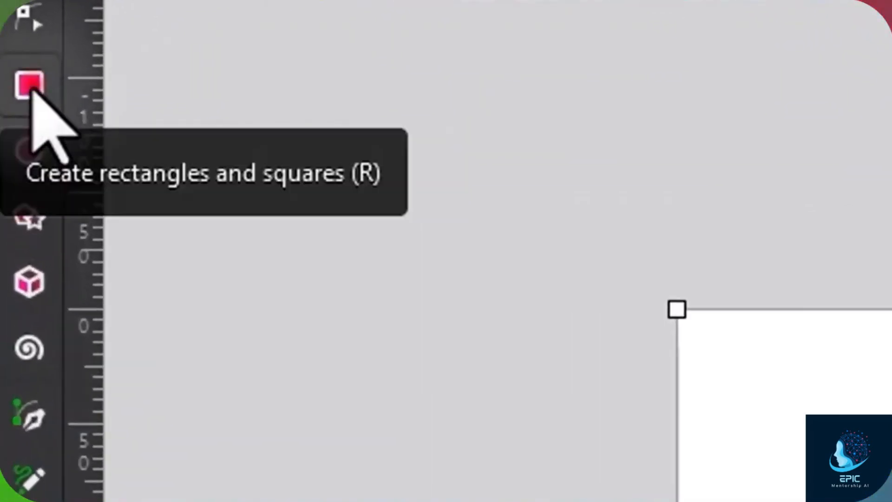
- Draw a blue rectangle about 44 × 27 mm near the page's upper-left corner and a red five-pointed star beside it
click(29, 85)
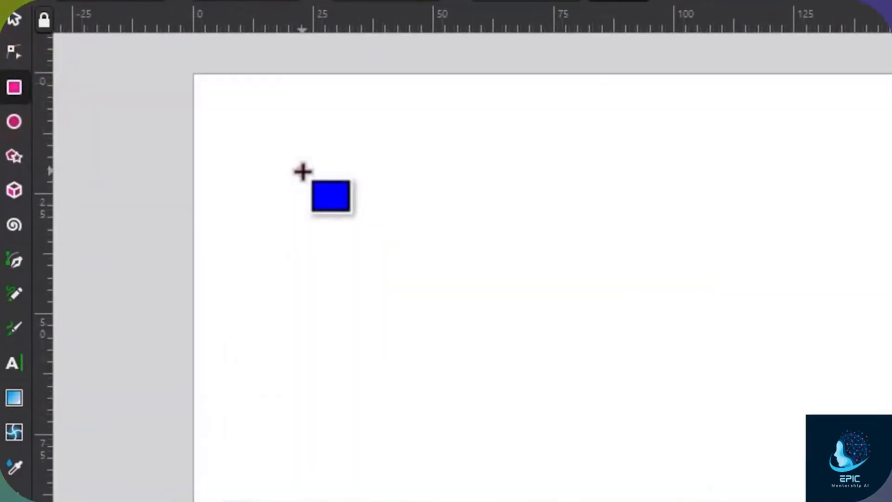
drag(303, 172, 515, 301)
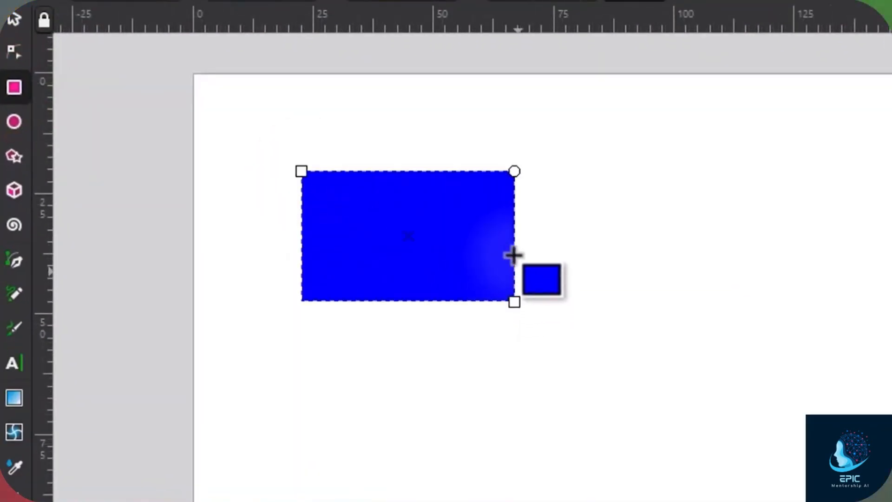
click(14, 156)
drag(634, 285, 701, 203)
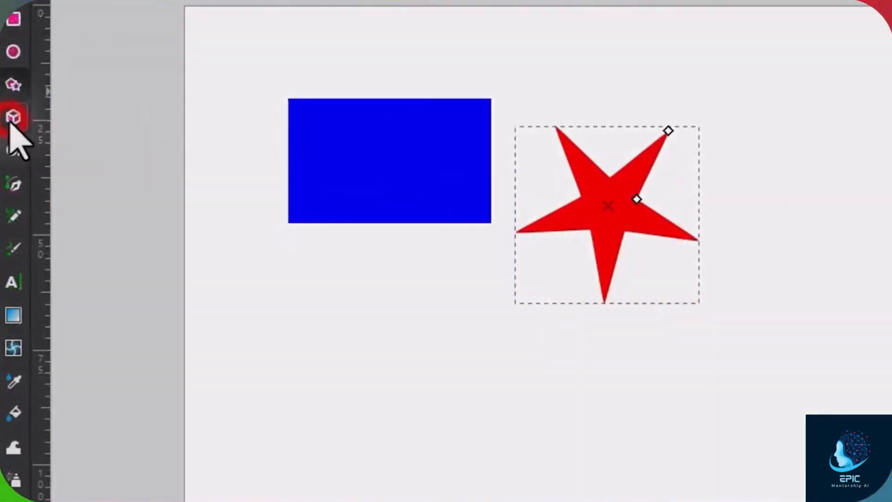
- Draw a 3D box below the blue rectangle and a spiral below the star
click(13, 117)
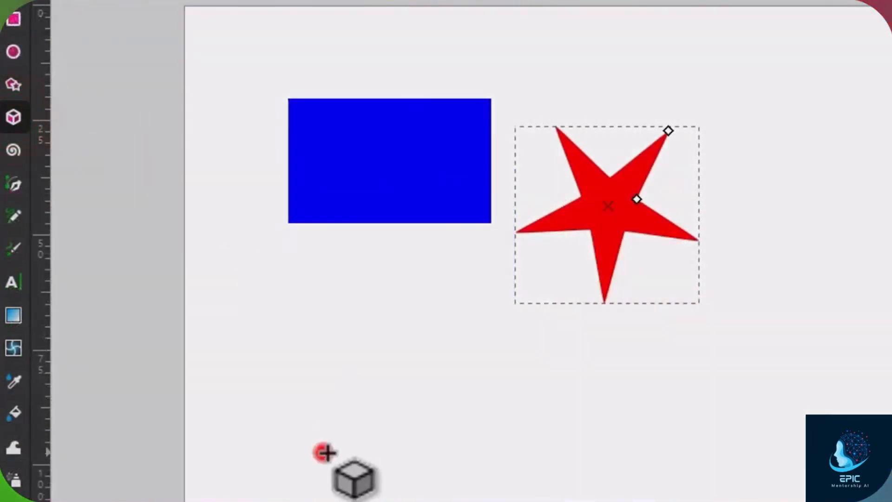
drag(323, 452, 385, 329)
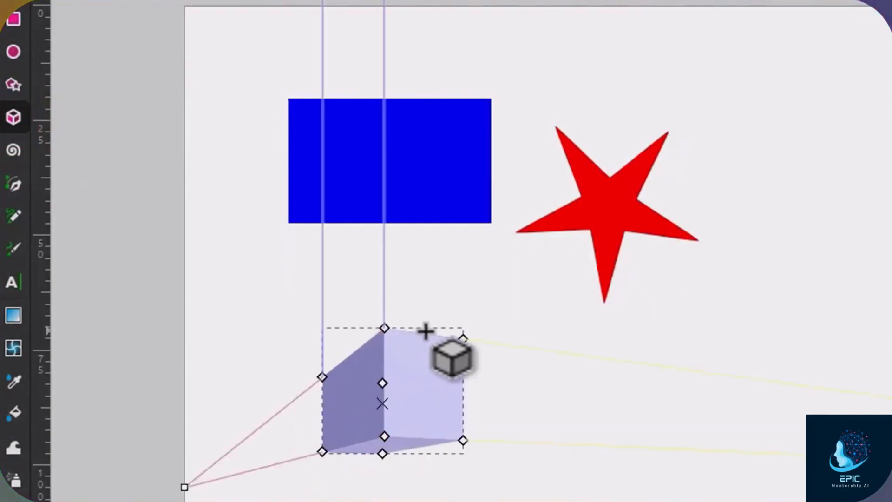
click(14, 151)
drag(598, 415, 657, 372)
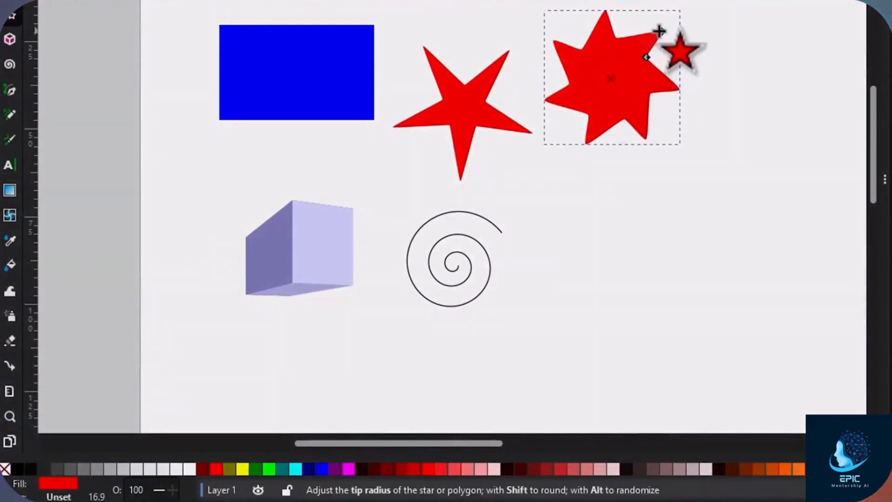
click(338, 77)
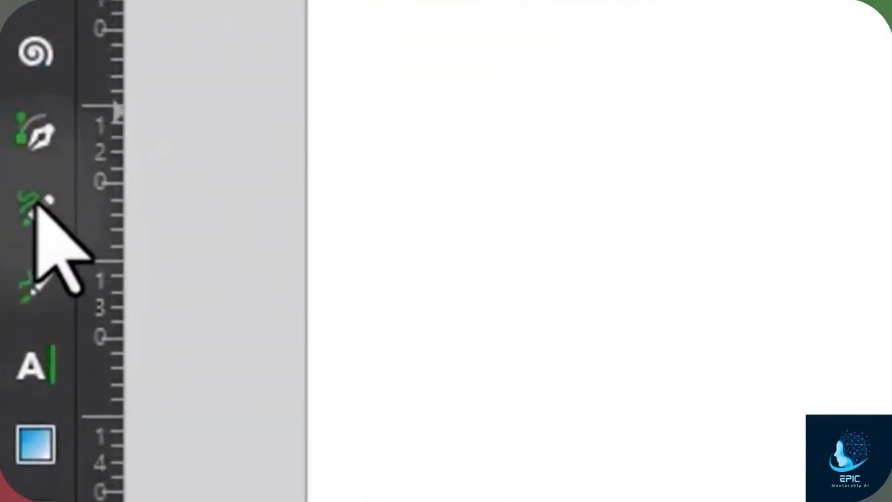
- Draw a closed path and an open path below the 3D box with the Pen tool, combining straight and curved segments
click(36, 200)
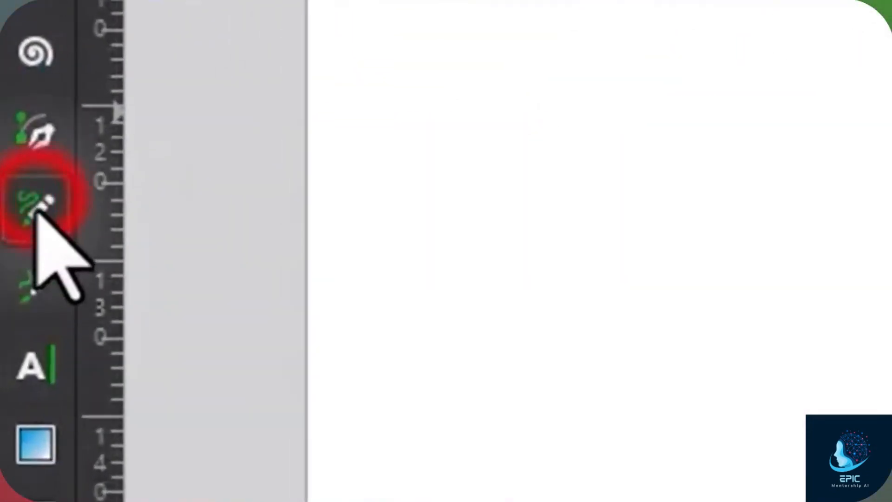
mouse_move(785, 21)
mouse_down()
mouse_move(690, 207)
mouse_move(891, 179)
mouse_move(891, 143)
mouse_up()
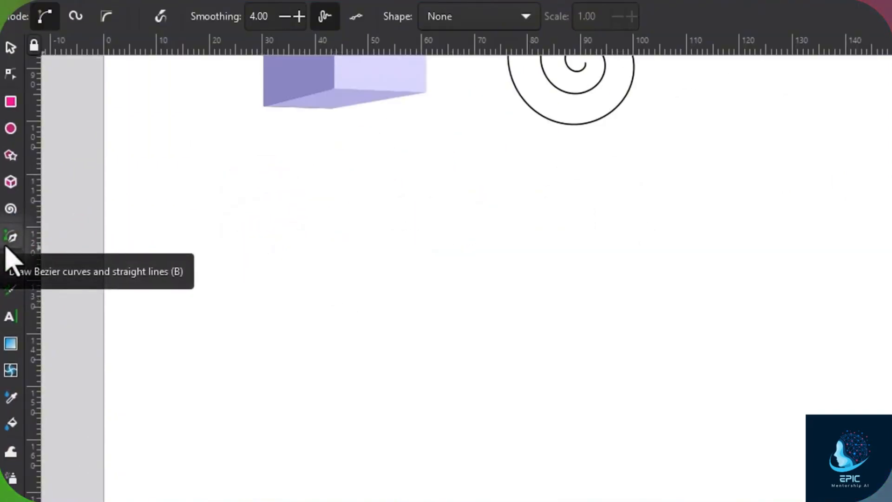
click(11, 238)
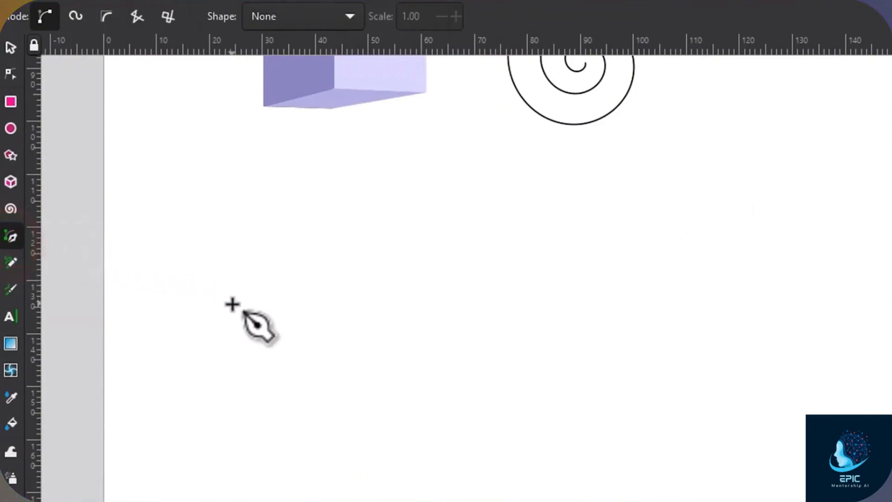
click(326, 206)
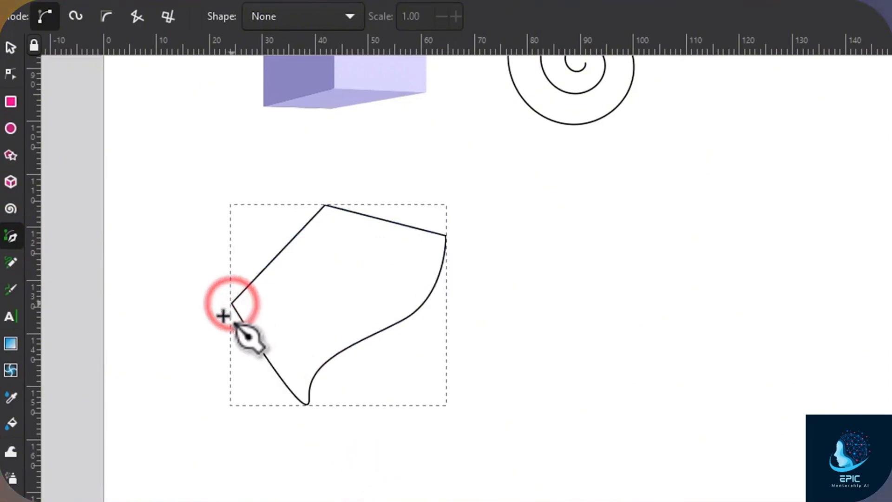
mouse_move(407, 389)
mouse_down()
mouse_move(384, 402)
mouse_move(318, 372)
mouse_up()
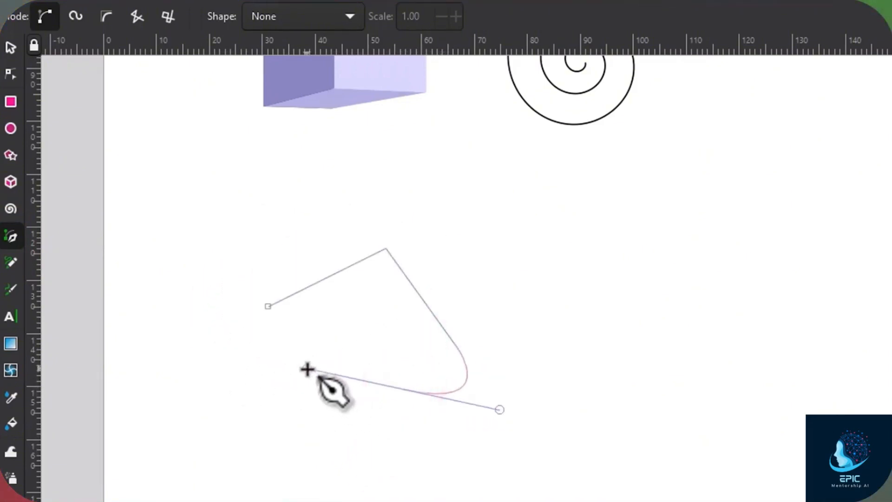
double_click(272, 424)
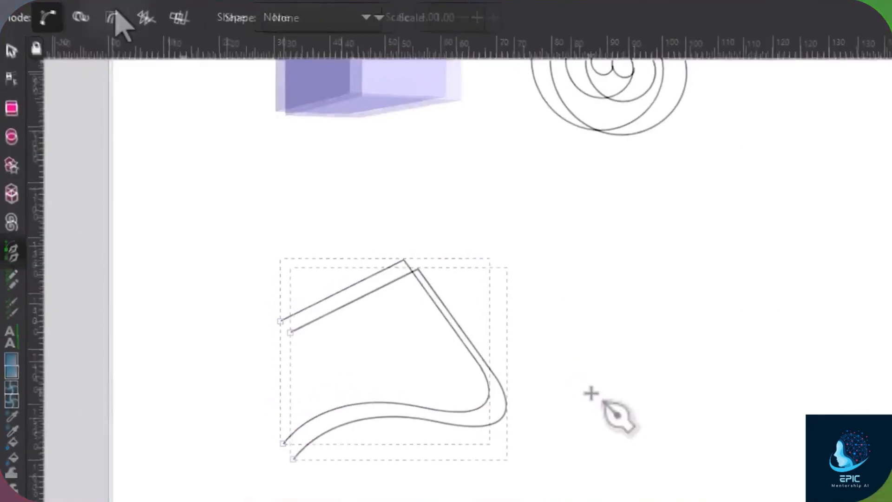
- Draw an S-shaped open path below the spiral with the Pen tool in Spiro mode
click(74, 17)
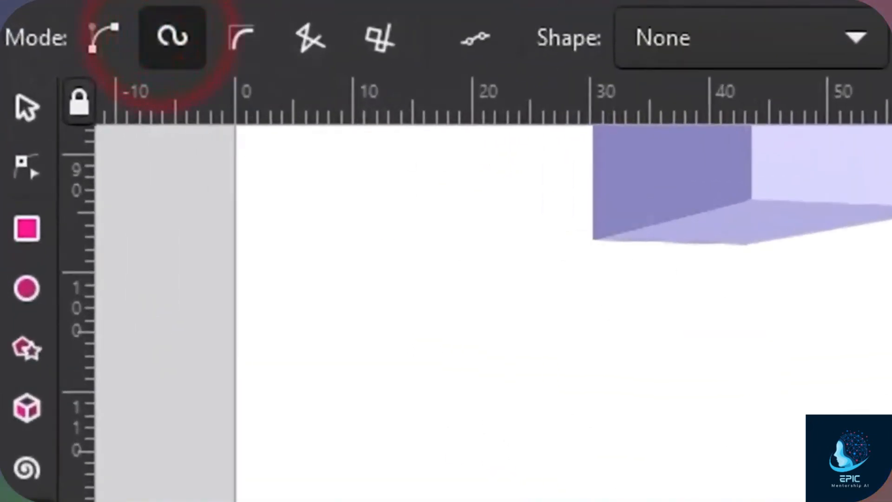
click(843, 285)
click(729, 311)
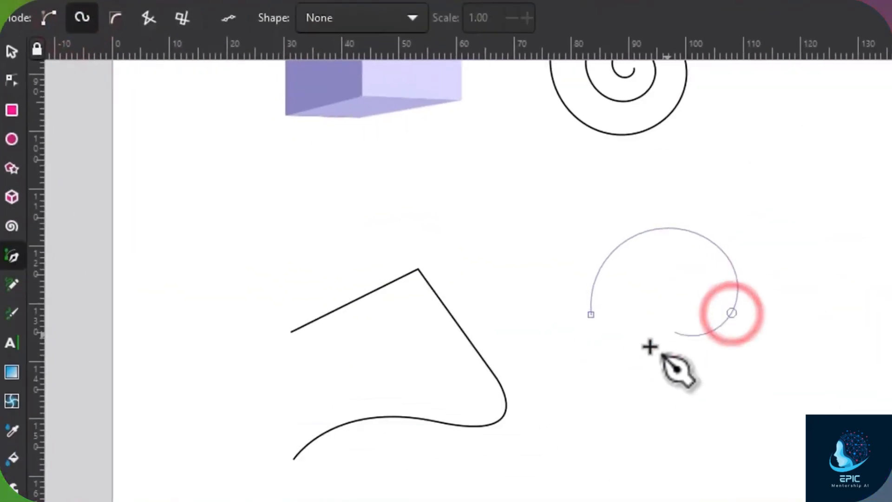
click(657, 389)
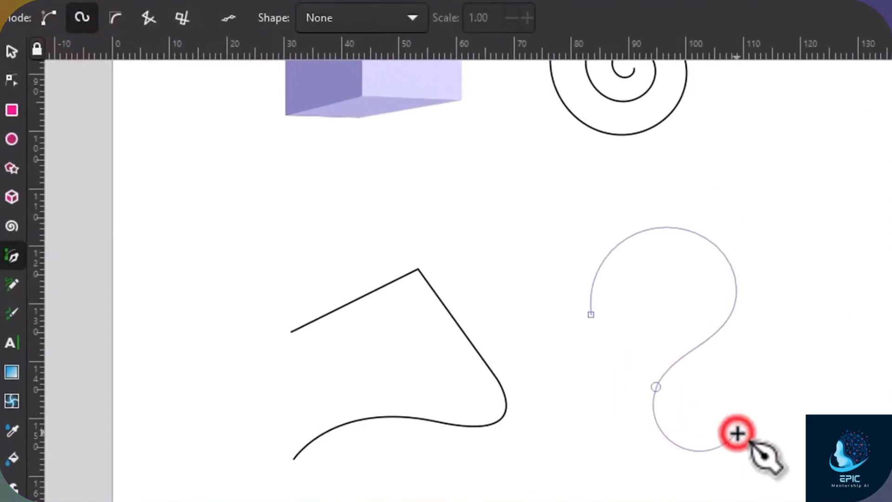
key(Return)
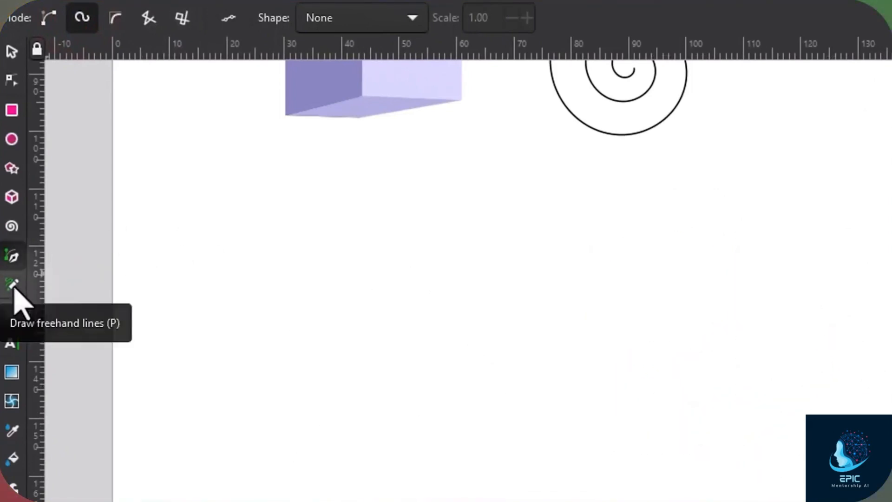
- Draw a wavy freehand line below the 3D box with the Pencil tool at a smoothing of 4.00
click(12, 284)
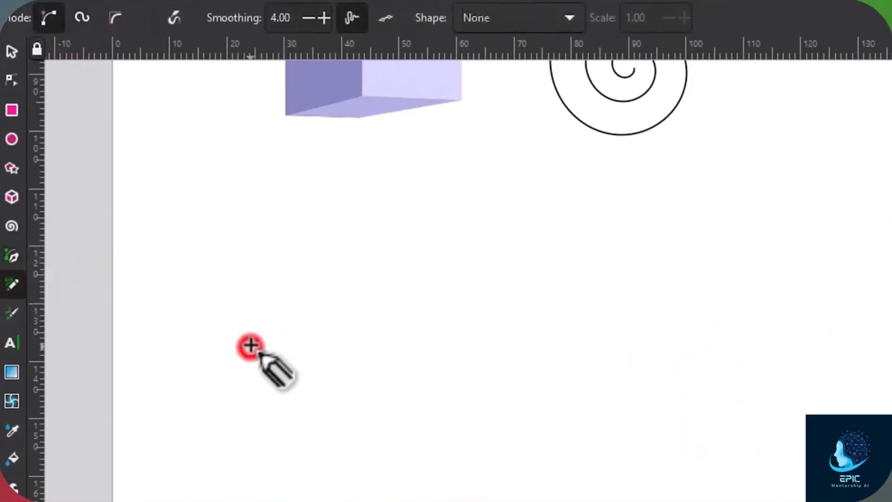
mouse_move(250, 346)
mouse_down()
mouse_move(259, 300)
mouse_move(285, 284)
mouse_move(318, 313)
mouse_move(370, 258)
mouse_up()
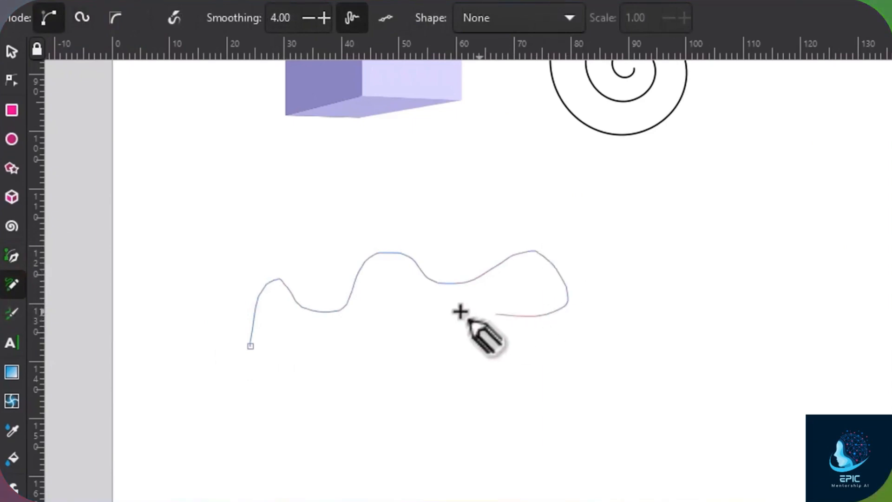
drag(389, 355, 388, 354)
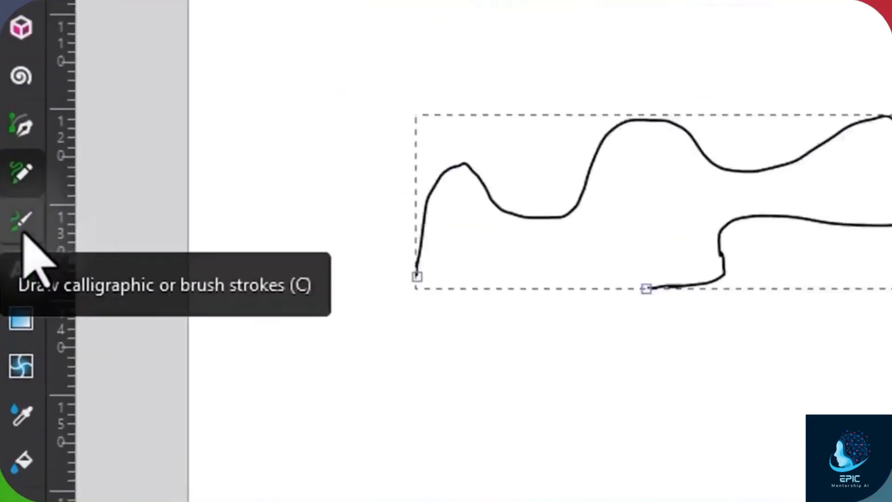
- Draw red calligraphic strokes 2 mm wide beside the freehand line, adjusting the thinning between them
click(11, 313)
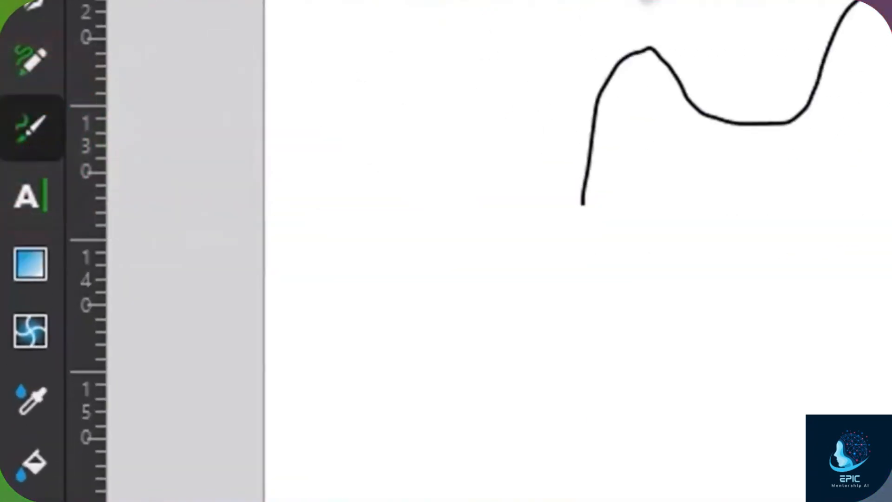
drag(717, 212, 625, 308)
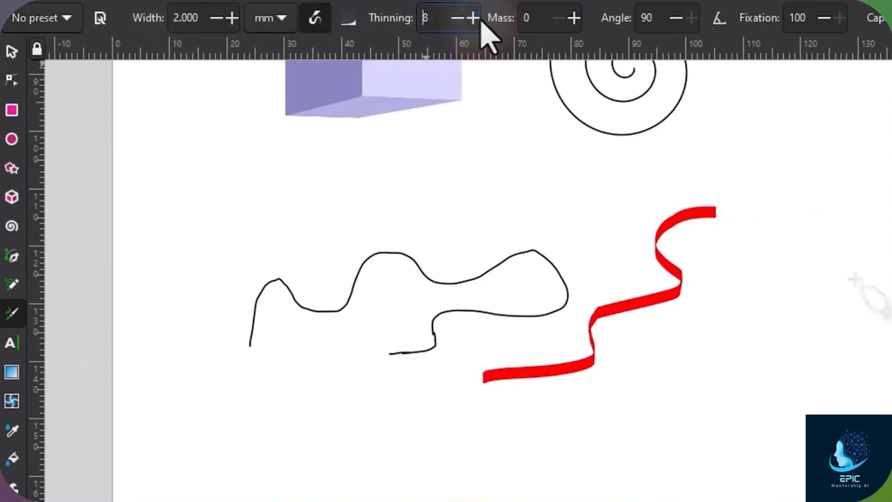
mouse_move(800, 317)
mouse_down()
mouse_move(727, 330)
mouse_move(738, 365)
mouse_up()
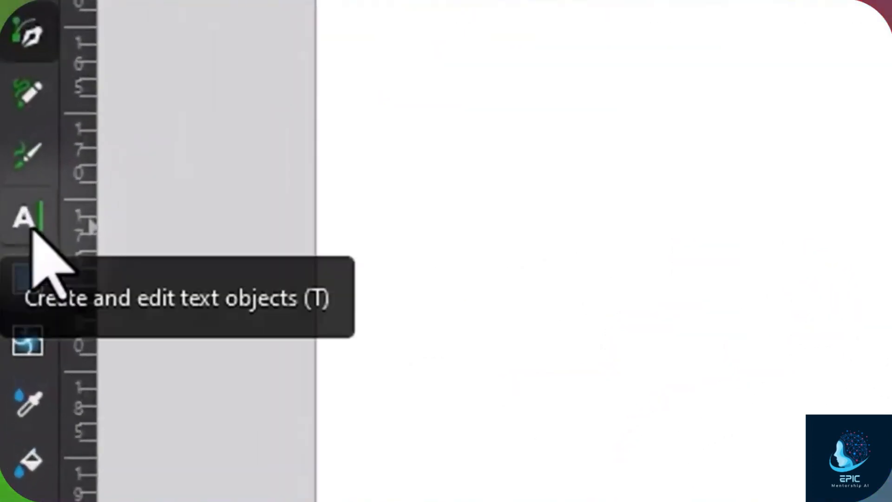
- Add the text "Hello there!" in 30 pt sans-serif on the empty area below the curve
click(32, 227)
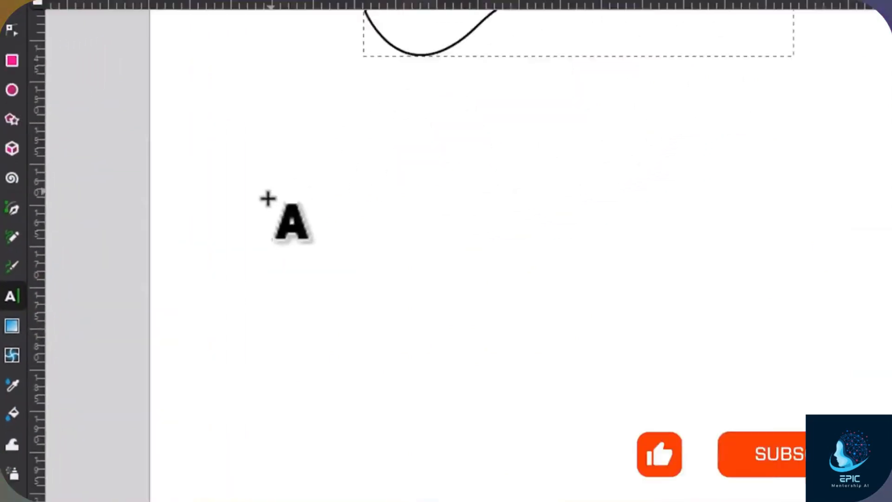
click(258, 200)
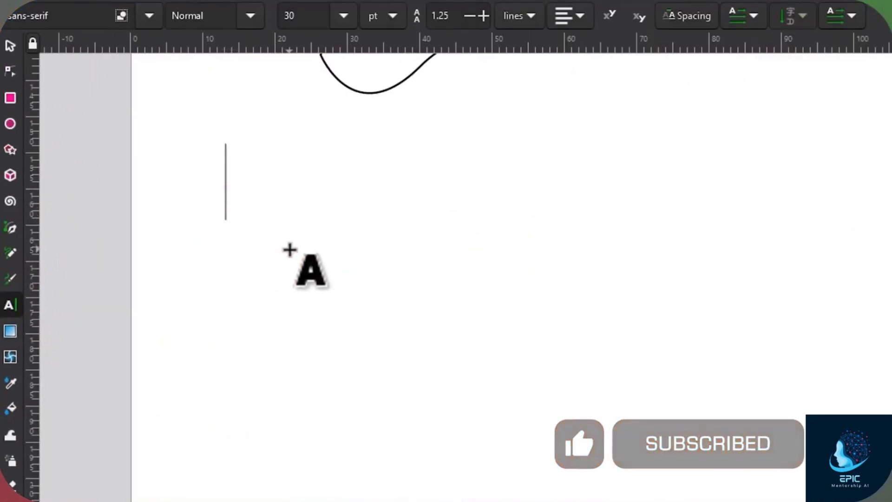
text(Hello there!)
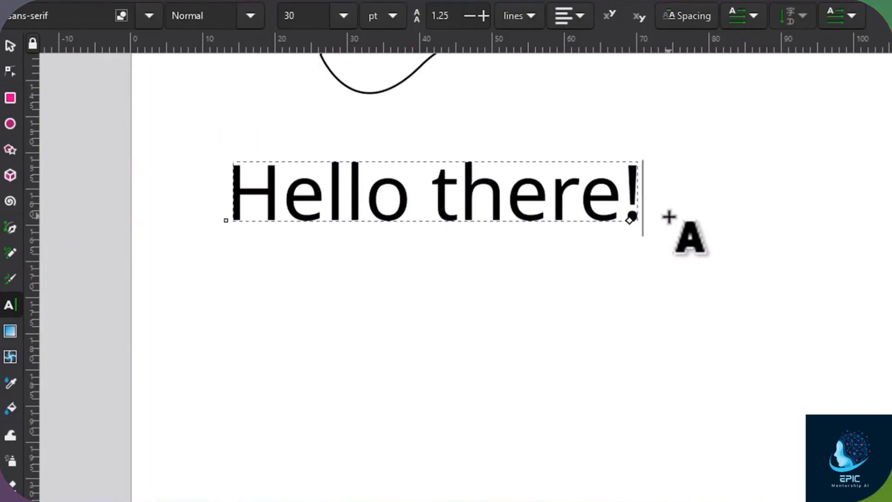
- Create a text frame below the first text containing "Hello there!!!!" and widen the frame so the whole line fits
drag(237, 270, 640, 413)
text(Hello there!)
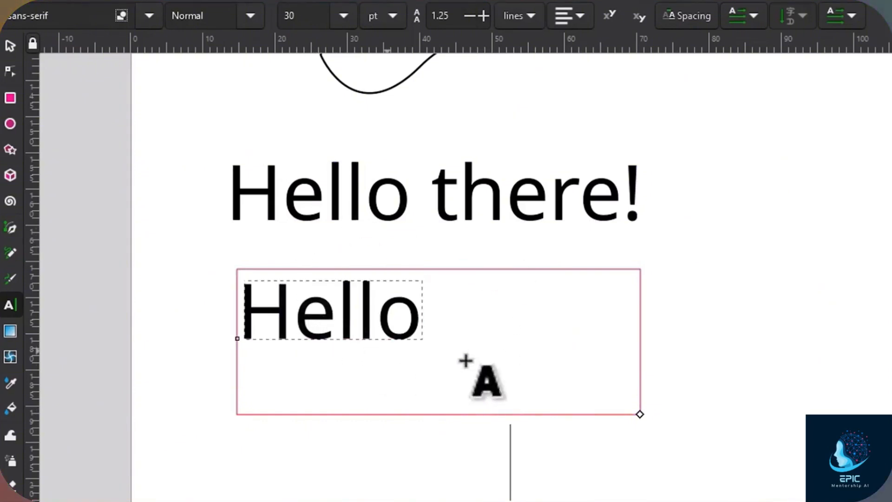
drag(641, 416, 765, 417)
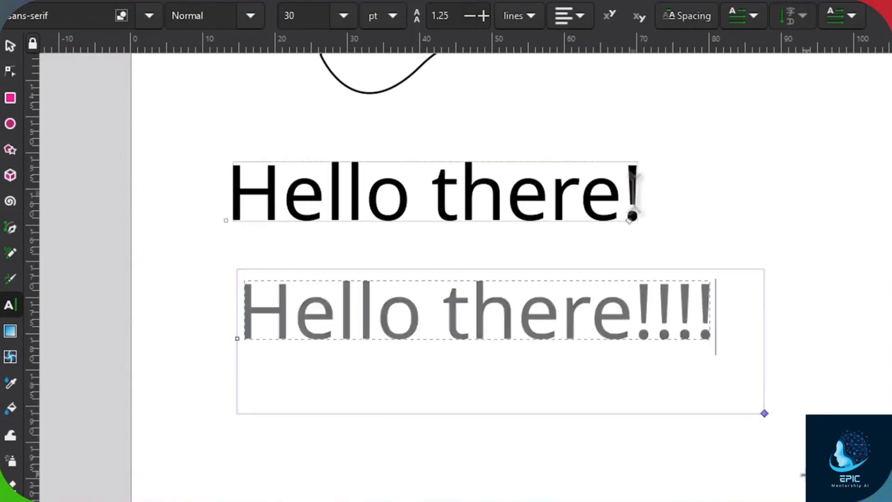
- Select the whole upper "Hello there!" text and try the Abadi MT Condensed font on it
drag(643, 195, 235, 200)
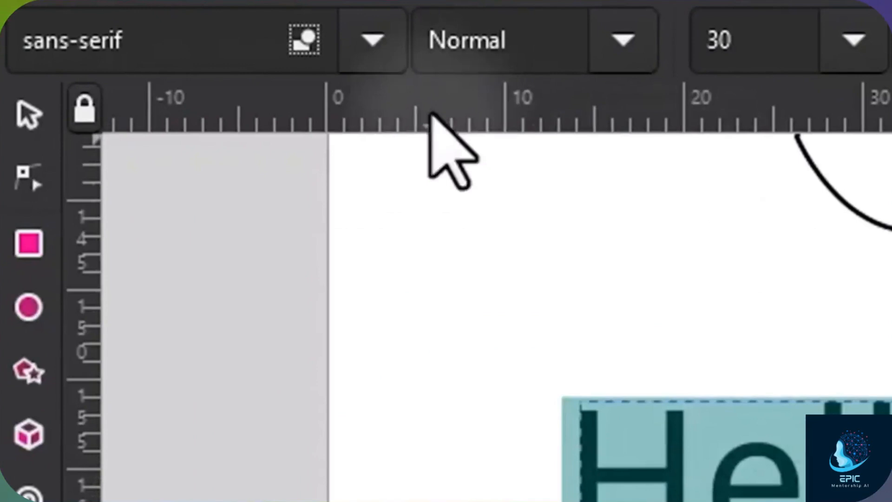
click(194, 21)
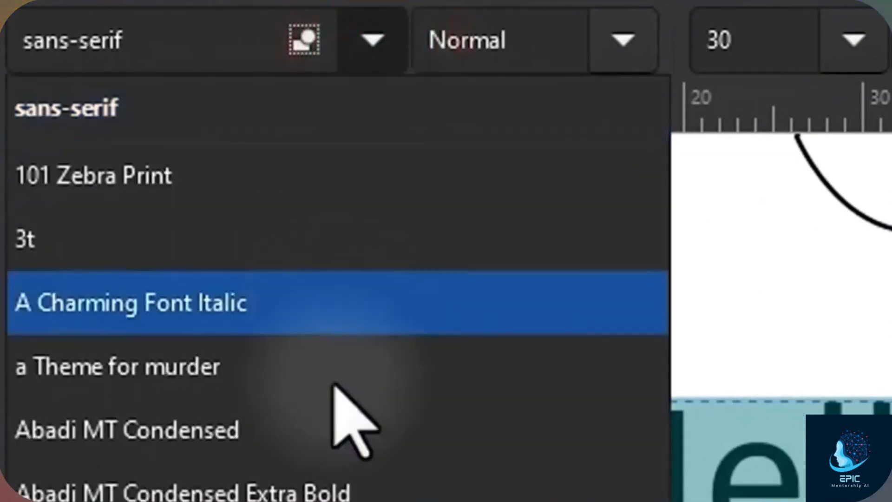
click(331, 439)
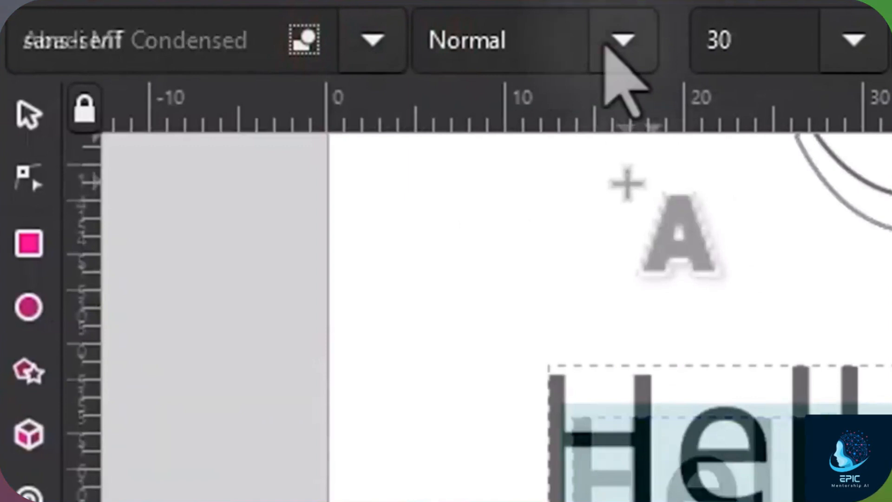
- Try the Italic style and a smaller font size on the upper "Hello there!" text
click(609, 47)
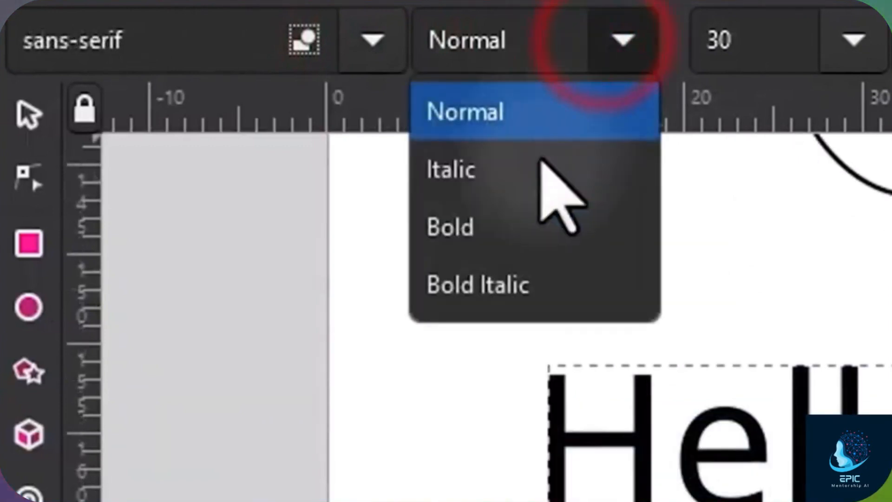
click(537, 171)
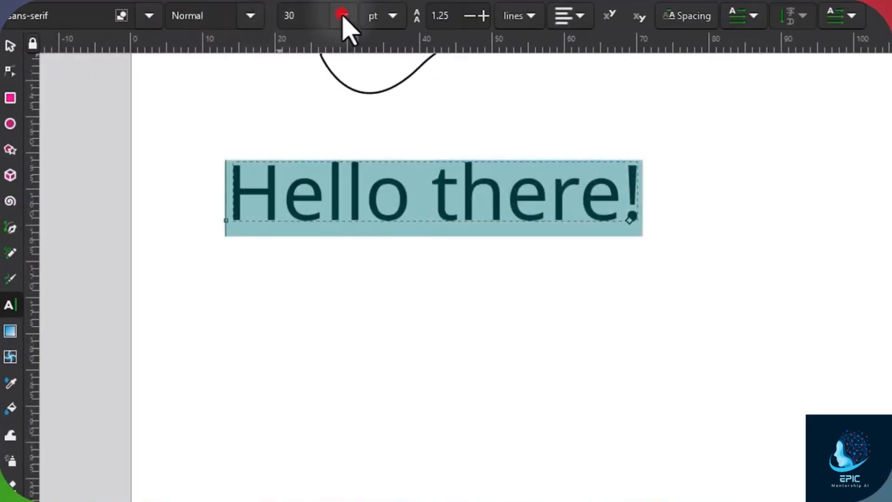
click(342, 15)
click(327, 253)
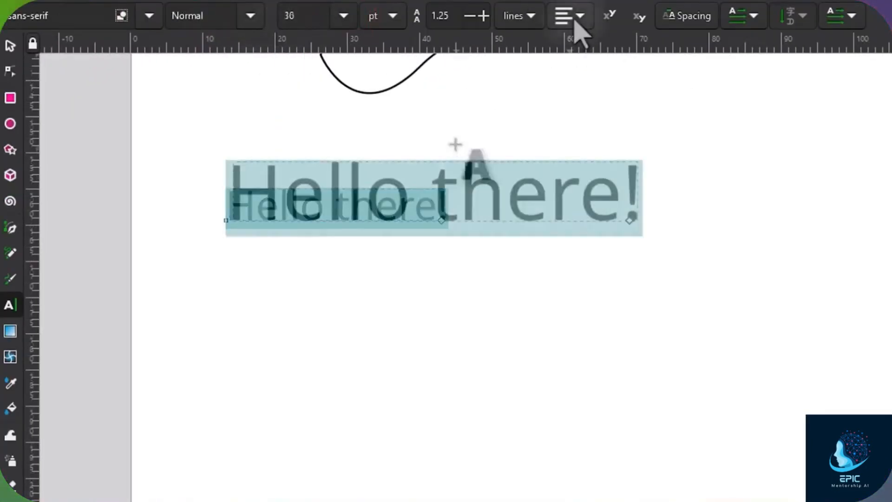
- Centre-align the upper "Hello there!" text and try a wider letter spacing on it
click(576, 21)
click(577, 56)
click(693, 17)
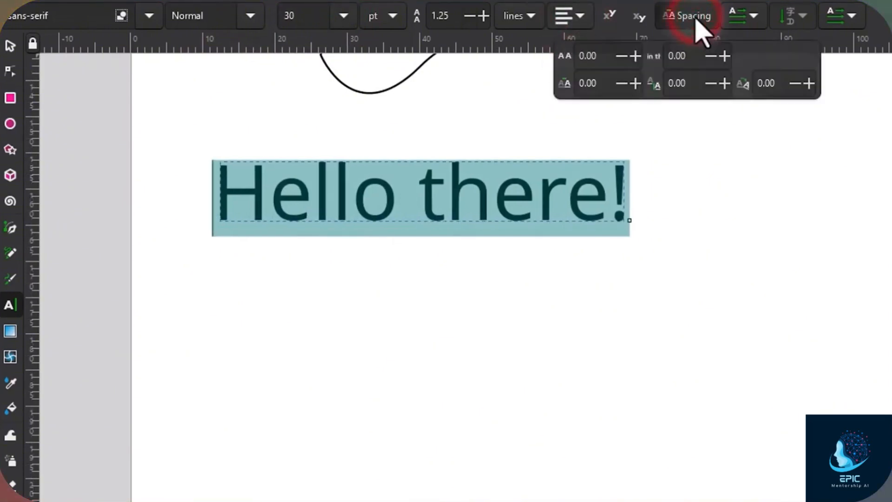
click(635, 56)
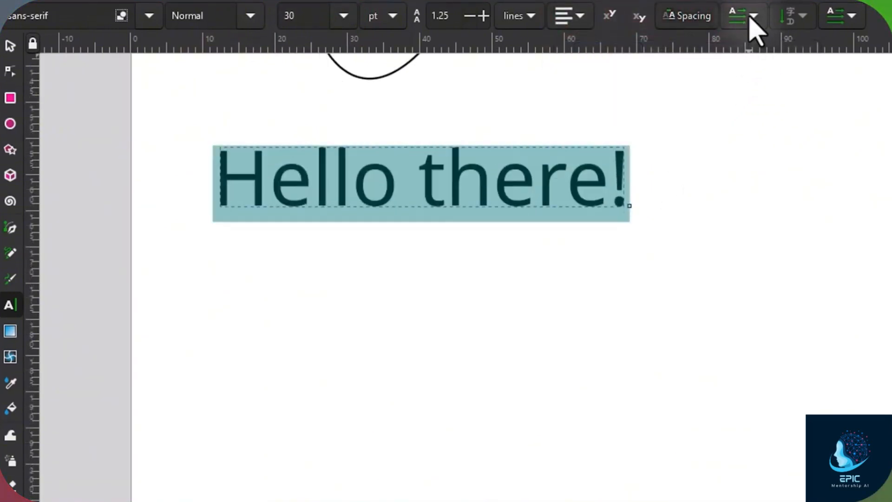
- Try the vertical writing mode on the "Hello there!" text
click(745, 17)
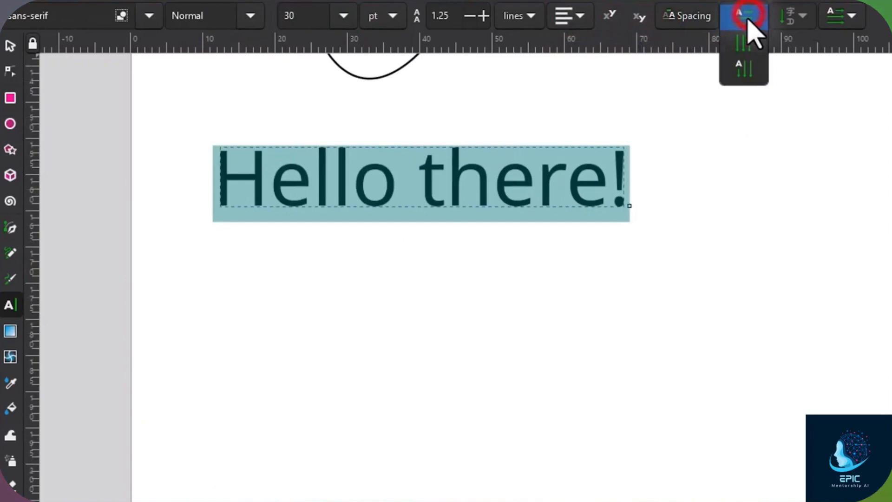
click(745, 50)
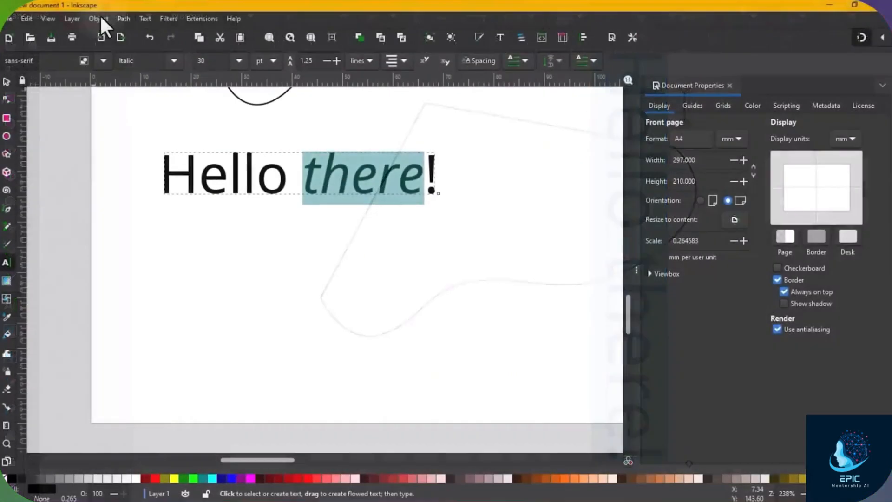
- Open the Fill and Stroke settings for the selected word "there" and adjust its flat RGB fill color
click(99, 16)
click(115, 43)
click(225, 118)
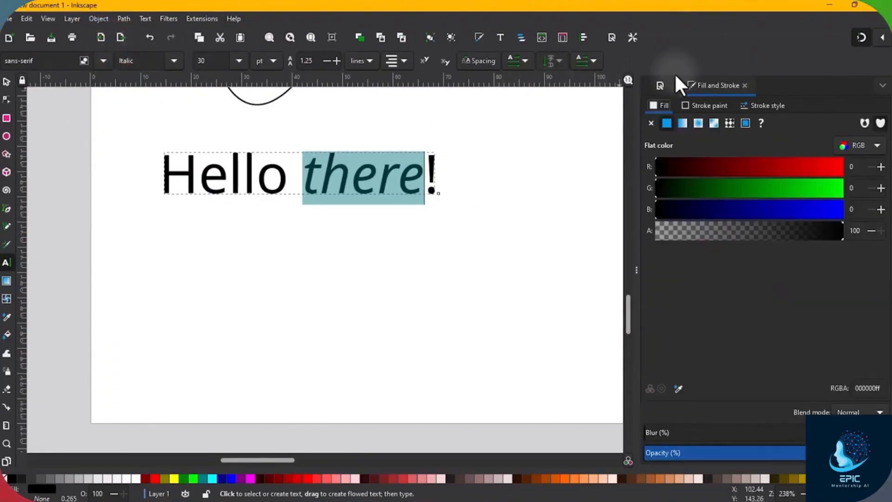
drag(777, 175, 756, 189)
drag(671, 186, 665, 188)
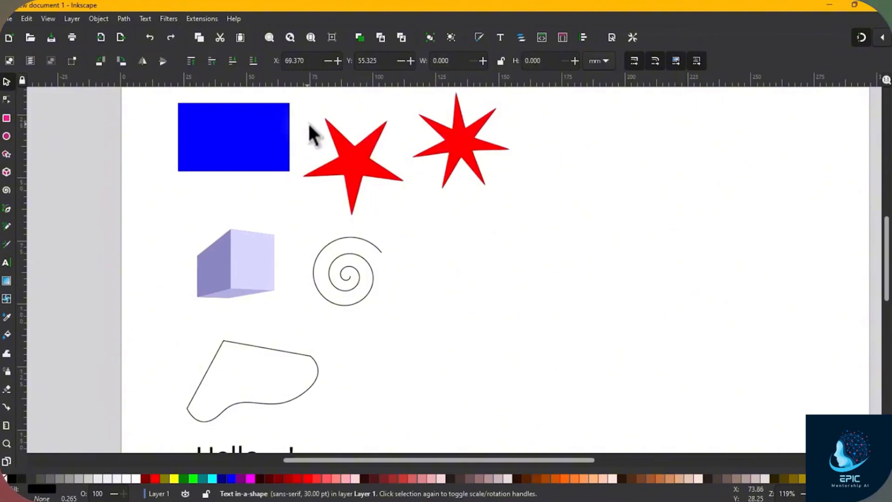
scroll(298, 124, up, 4)
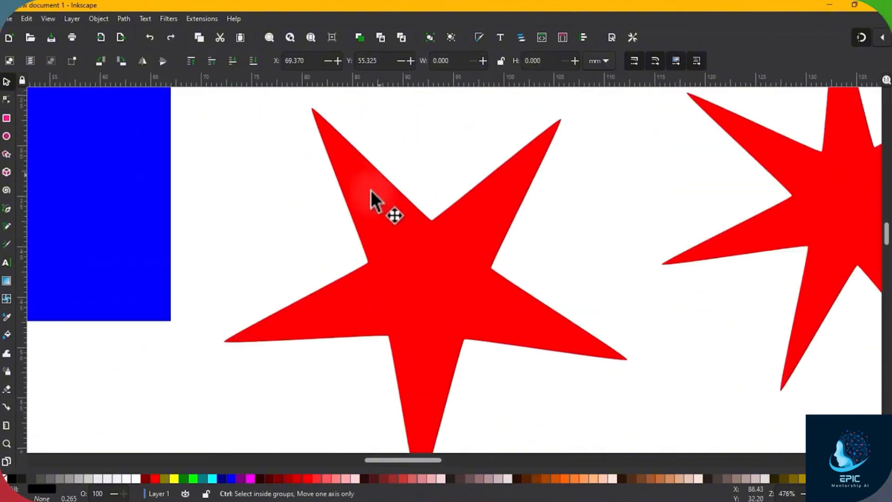
scroll(371, 192, down, 2)
scroll(495, 189, down, 2)
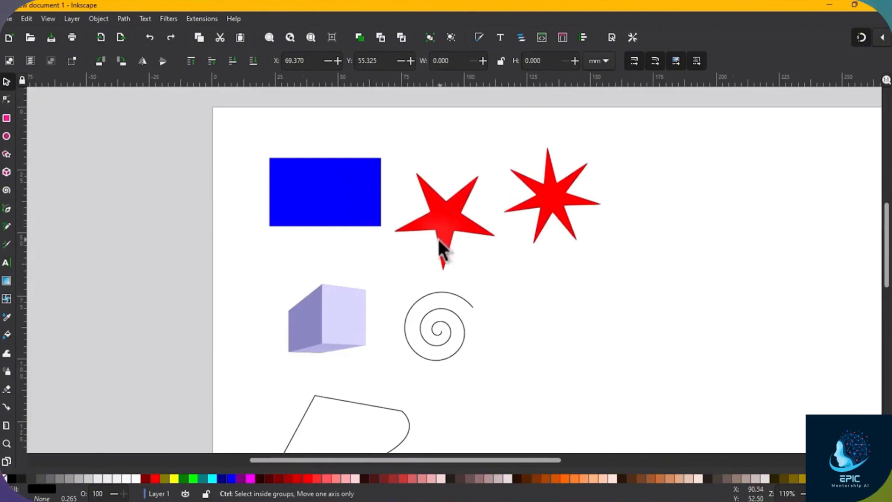
scroll(413, 246, up, 2)
scroll(407, 262, up, 1)
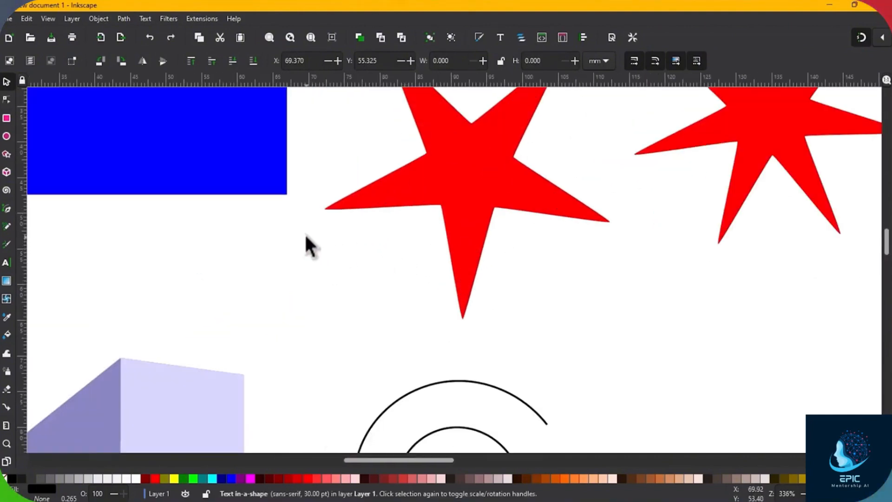
mouse_move(307, 234)
mouse_down()
mouse_move(340, 241)
mouse_move(295, 189)
mouse_move(225, 209)
mouse_move(309, 372)
mouse_move(514, 368)
mouse_move(564, 245)
mouse_move(339, 109)
mouse_up()
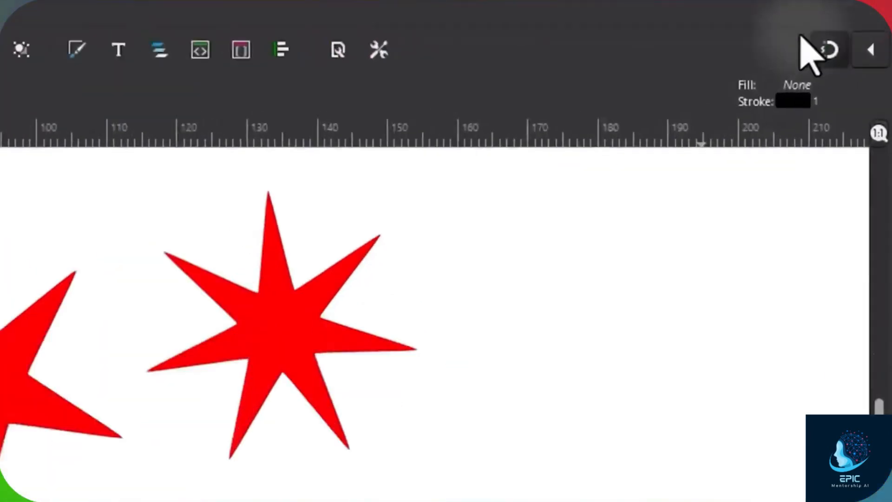
- Test snapping on the five-pointed star with the Pencil tool, and turn snapping off
click(808, 85)
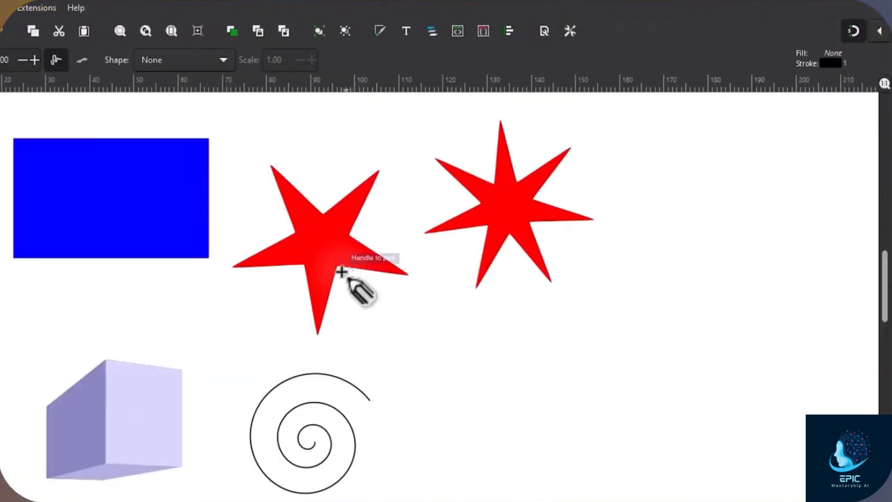
drag(320, 250, 321, 318)
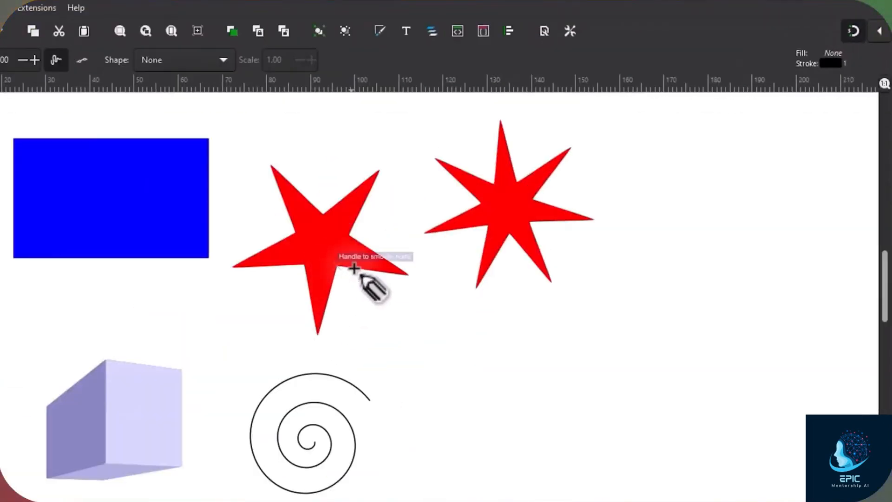
click(858, 30)
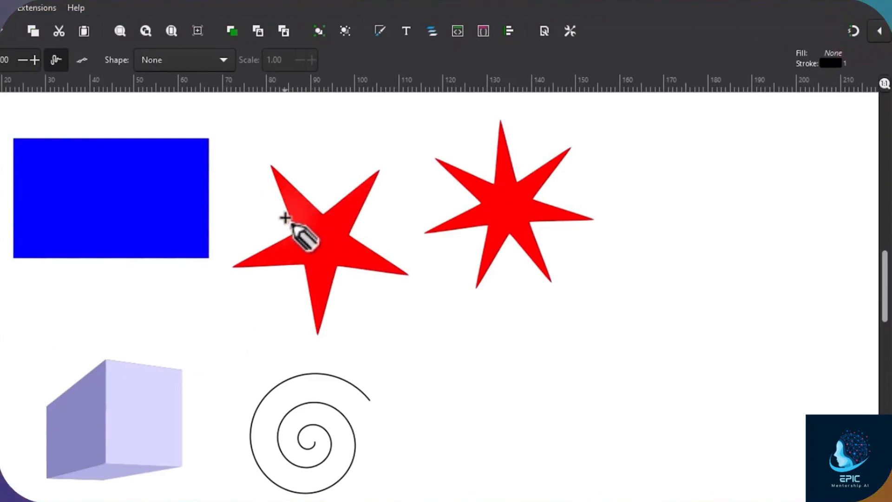
- Enable snapping again, toggle bounding-box snapping off and on, and start a trial line from the area below the blue rectangle
click(880, 31)
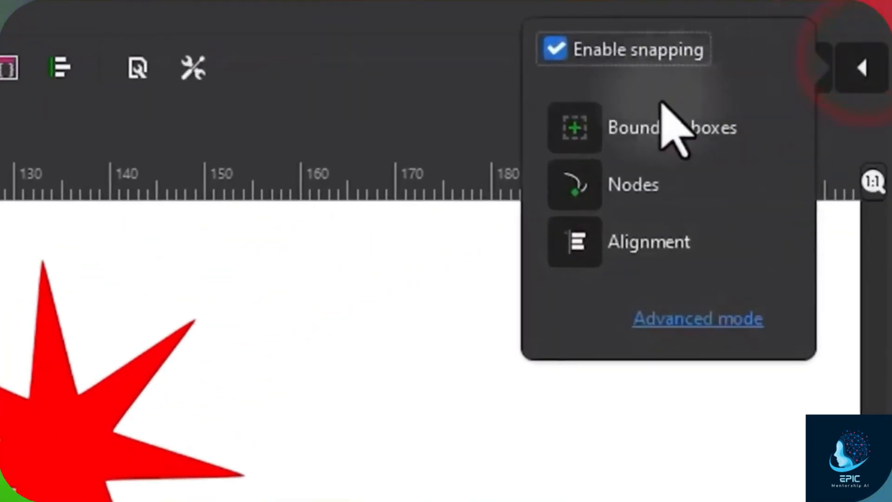
click(747, 58)
click(748, 59)
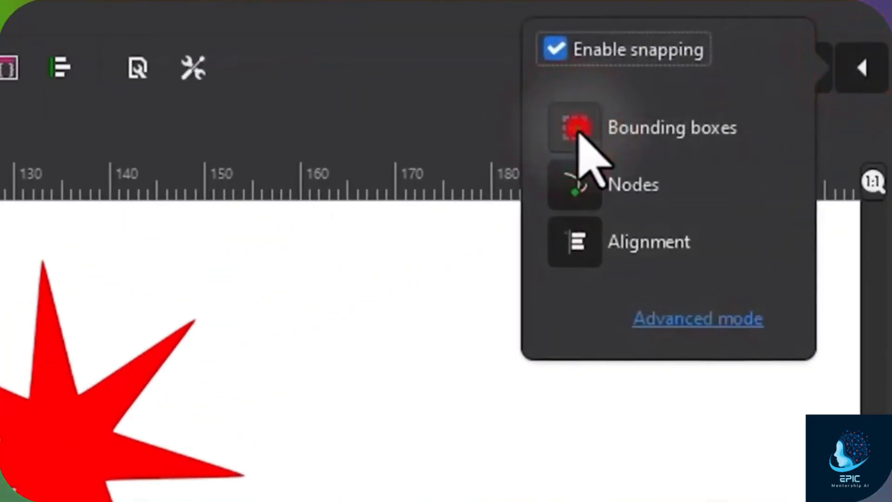
click(171, 308)
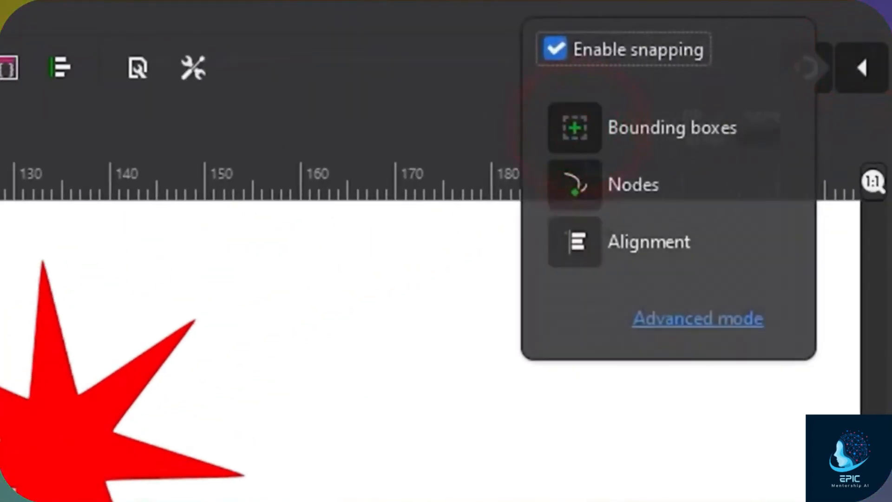
click(170, 309)
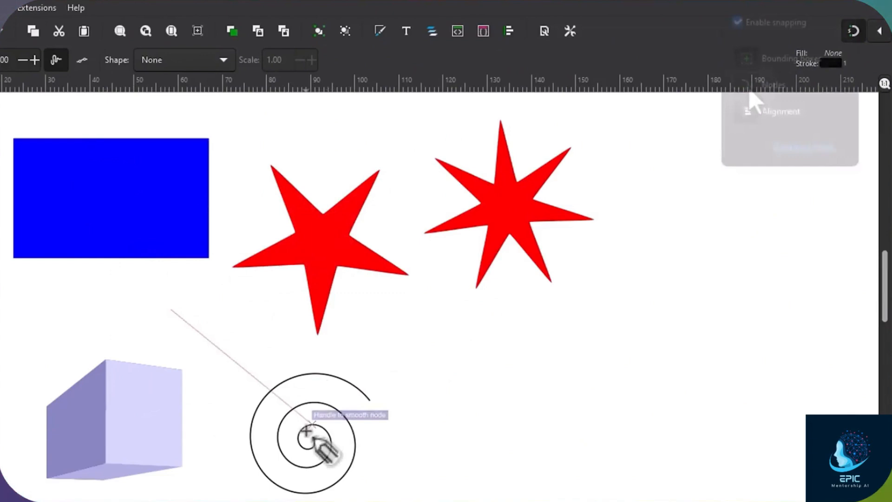
- Toggle node and alignment snapping, trying out the snapping with trial lines near the spiral
click(743, 88)
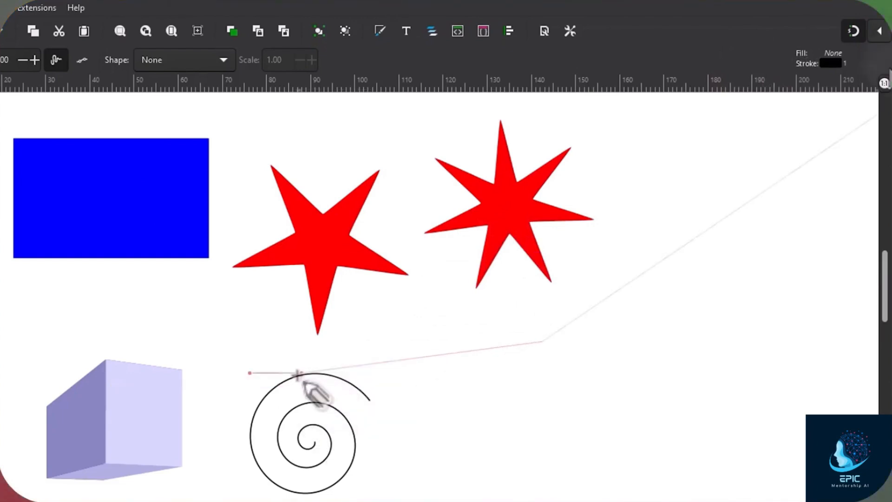
click(854, 28)
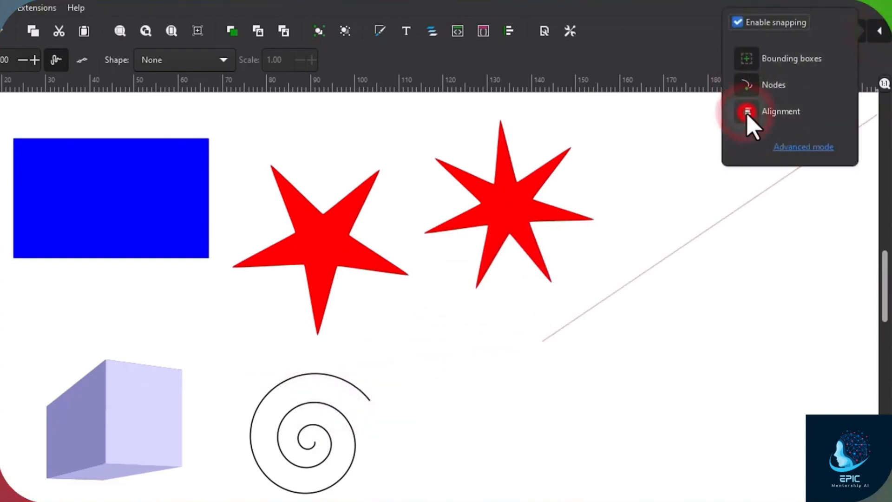
click(747, 111)
click(544, 349)
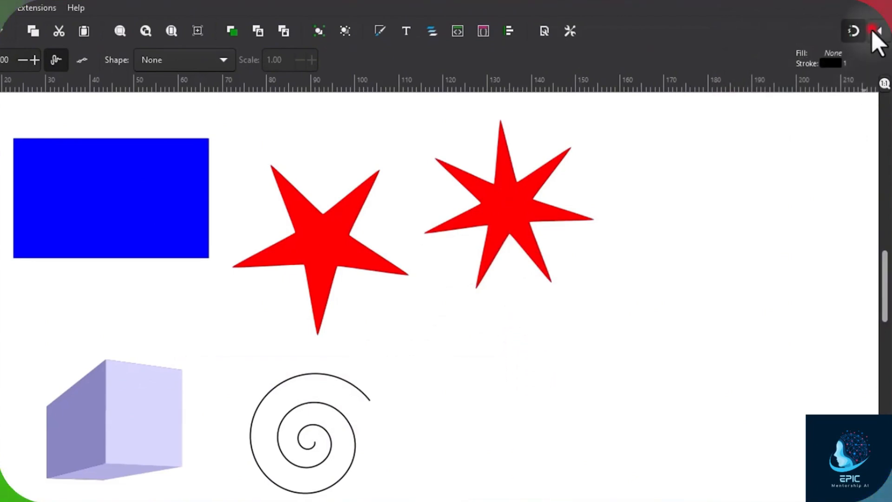
click(855, 31)
click(716, 250)
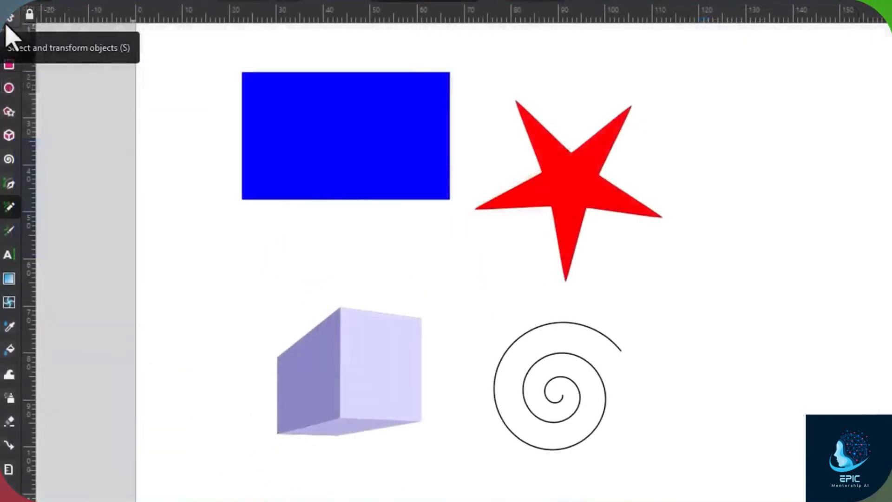
- Move the red five-pointed star up and to the right, away from the blue rectangle
click(8, 30)
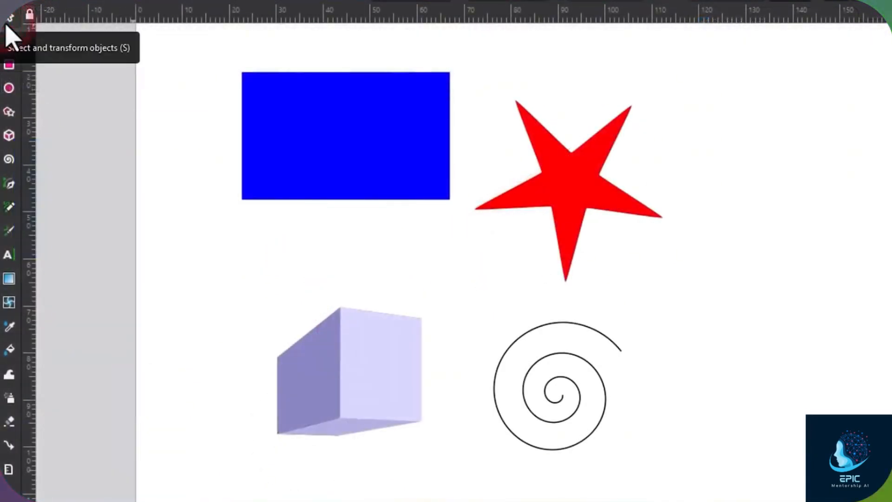
click(359, 130)
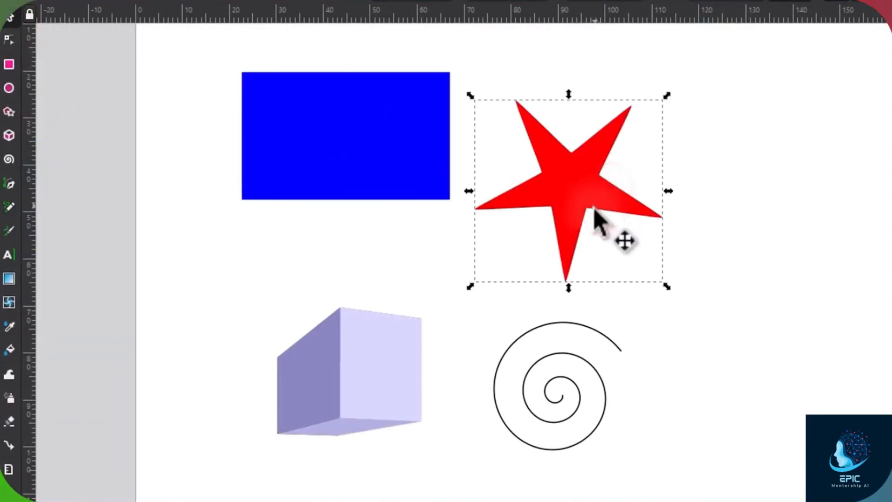
click(600, 342)
click(585, 188)
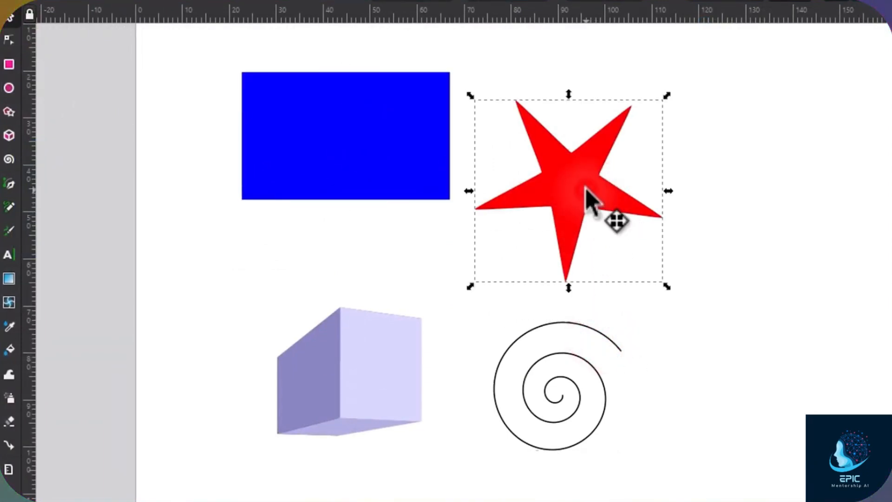
drag(601, 183, 637, 166)
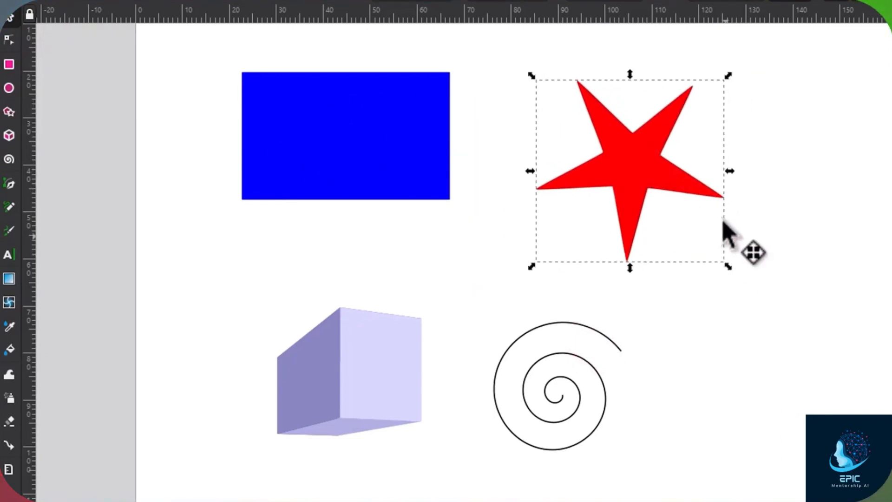
- Resize the five-pointed star so it is slightly shorter, and rotate and skew it a little
mouse_move(732, 172)
mouse_down()
mouse_move(857, 175)
mouse_move(733, 173)
mouse_up()
drag(730, 263, 734, 235)
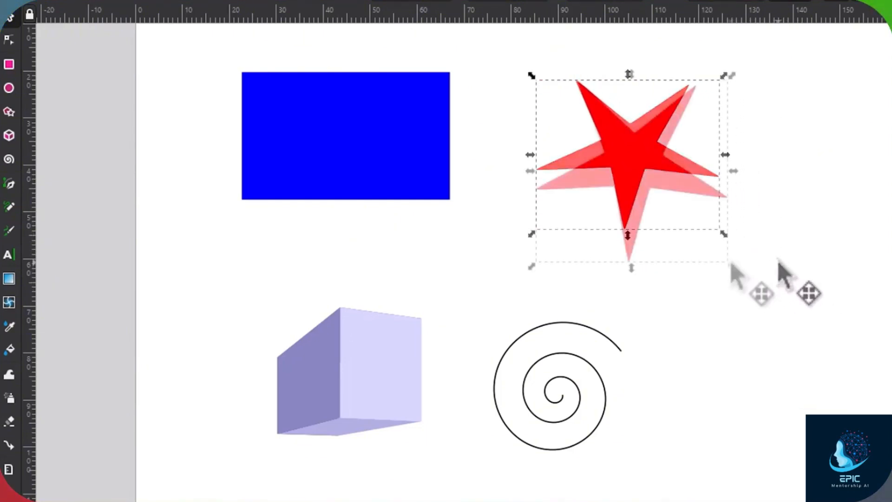
drag(733, 263, 696, 158)
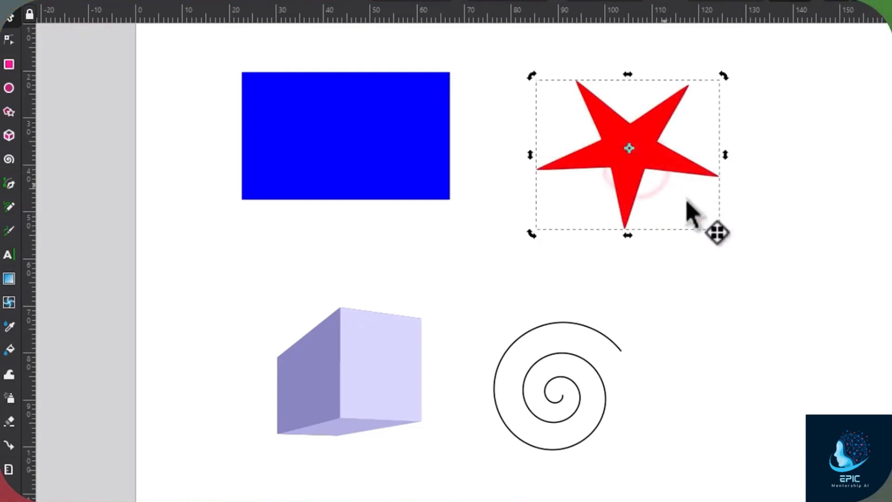
drag(726, 235, 734, 178)
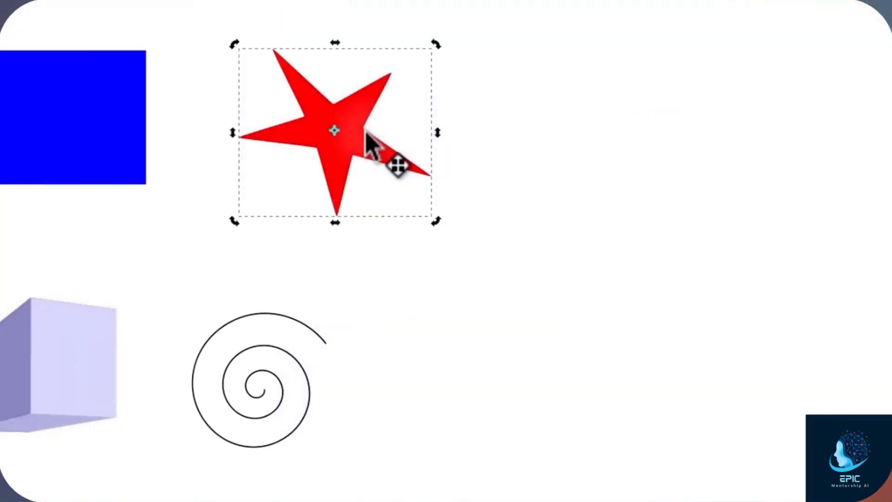
- Delete the five-pointed star and undo the deletion
key(Delete)
key(ctrl+z)
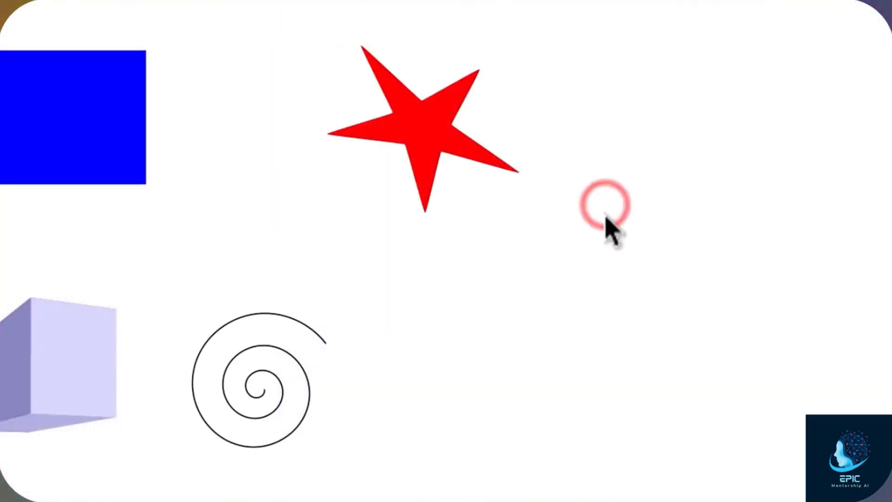
- Paste two copies of the five-pointed star in the empty area around it, and delete the last one
key(ctrl+v)
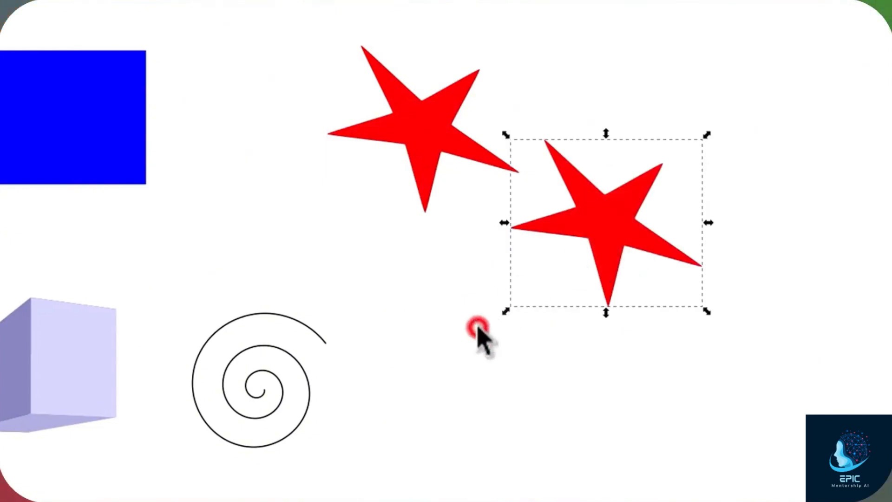
key(ctrl+v)
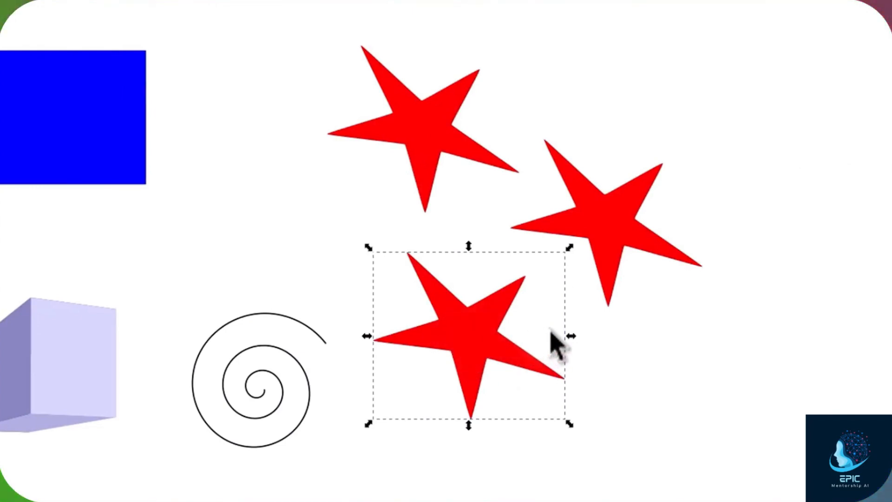
key(Delete)
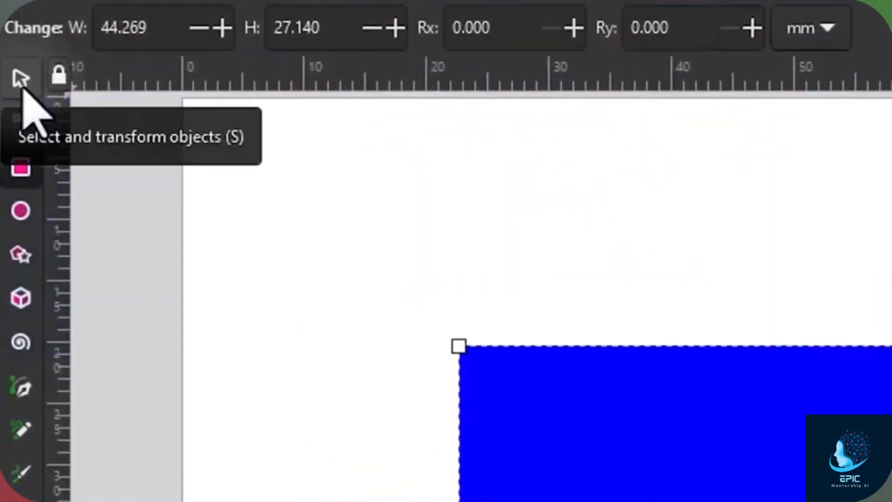
- Select the blue rectangle with the Selector tool and rotate it 90° counter-clockwise
click(21, 83)
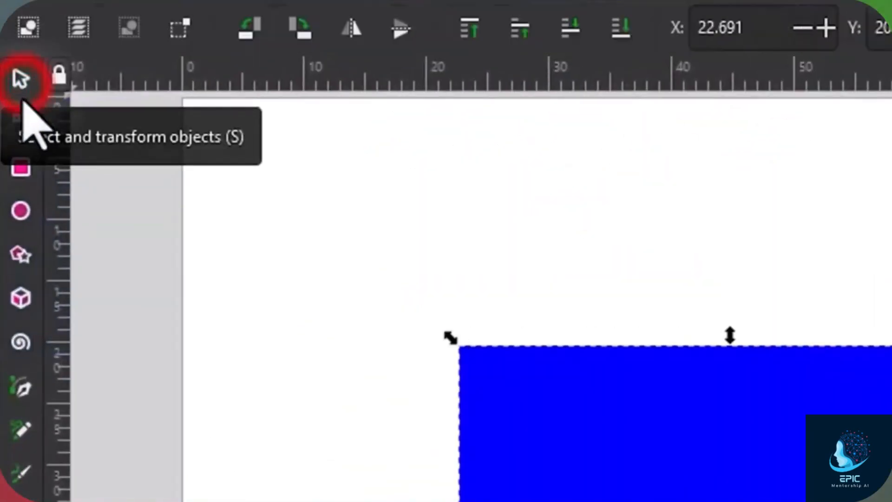
click(689, 285)
click(715, 486)
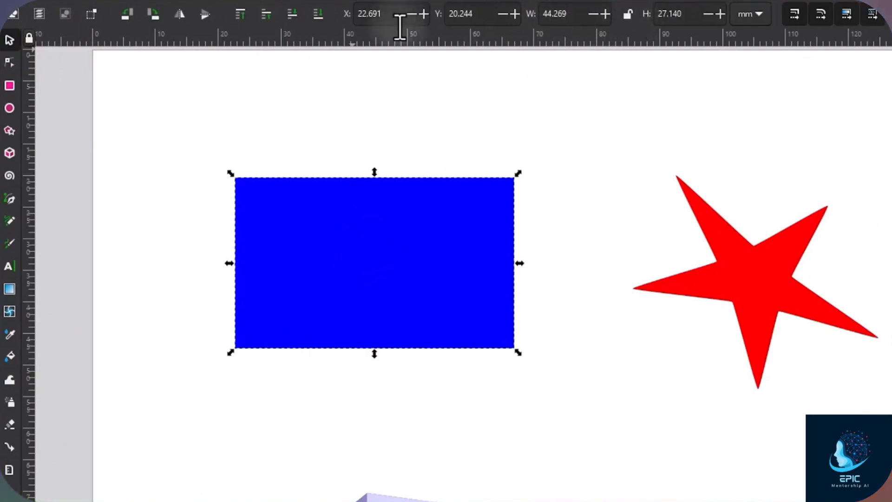
click(126, 17)
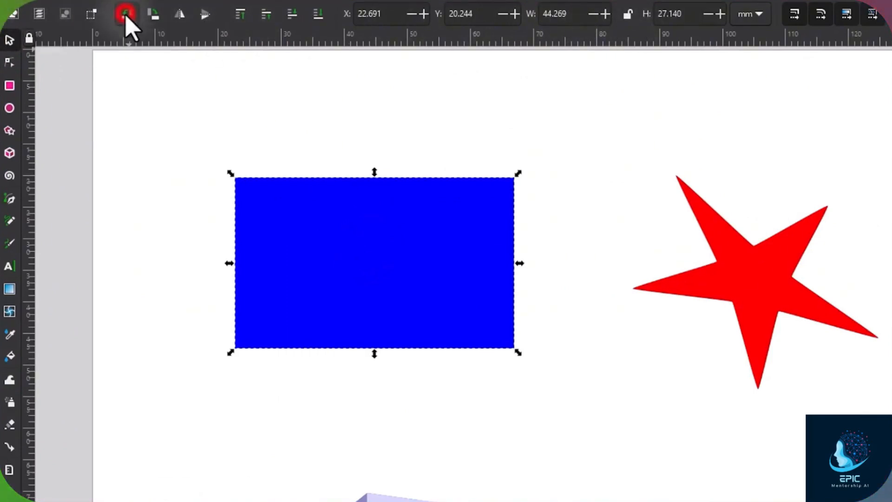
- Rotate the blue rectangle 90° clockwise, and flip the red star vertically and back again
click(154, 15)
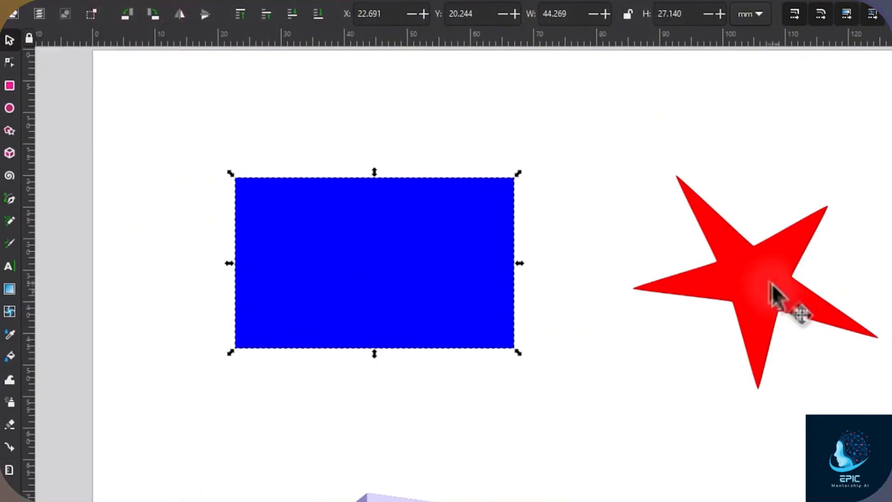
click(204, 22)
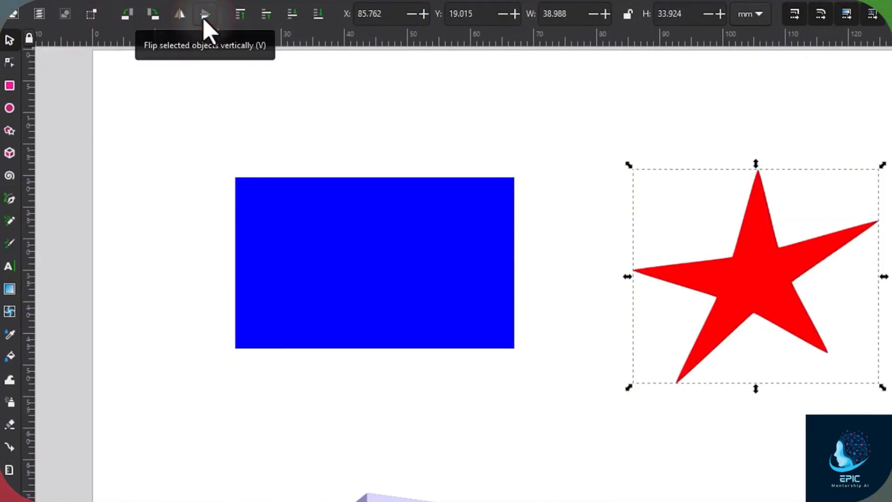
click(203, 22)
- Move the red star over the blue rectangle's right edge, lower it one level in the stack and raise it again
drag(758, 241, 540, 233)
click(291, 16)
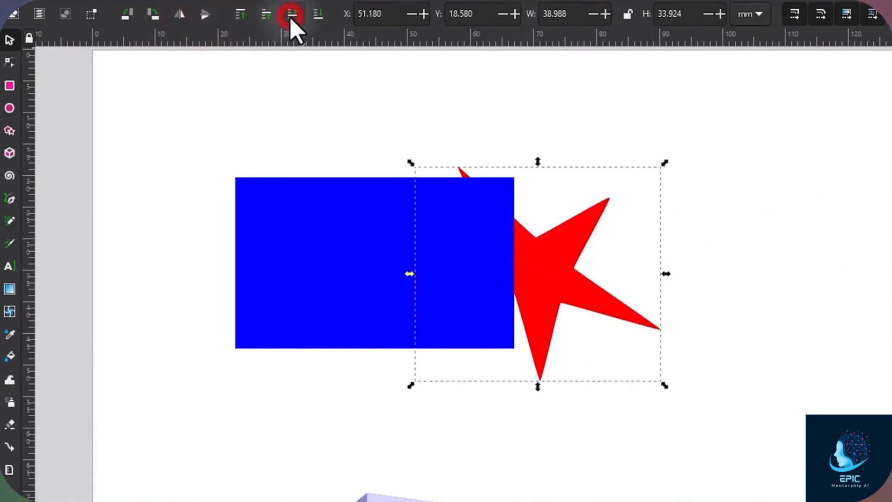
click(267, 16)
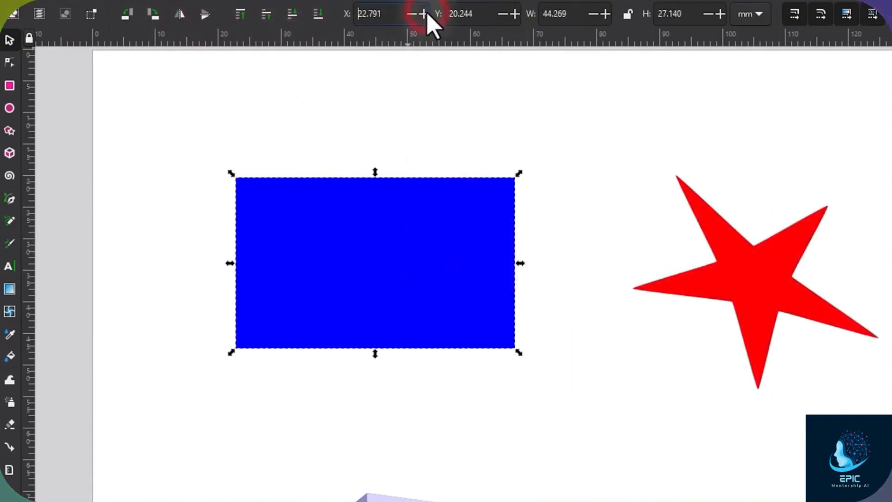
- Nudge the blue rectangle's X position to 22.791 mm, then try increasing its width to 48.469 mm and its height
click(426, 15)
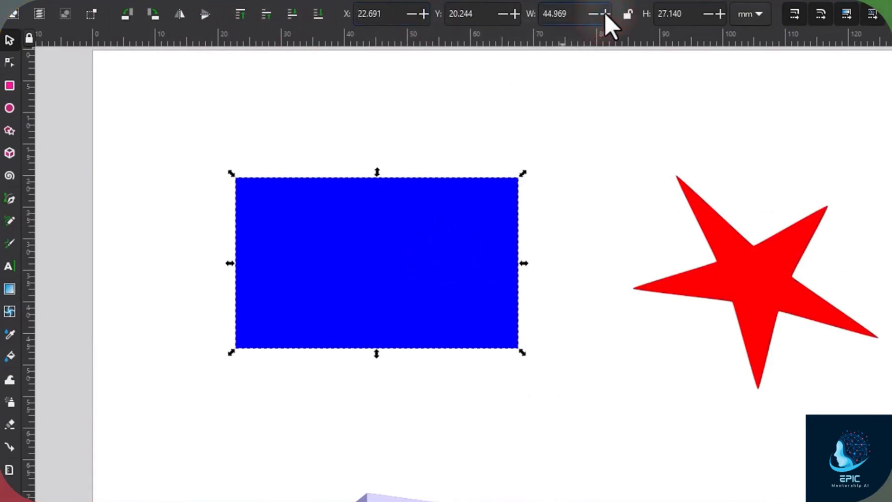
click(605, 14)
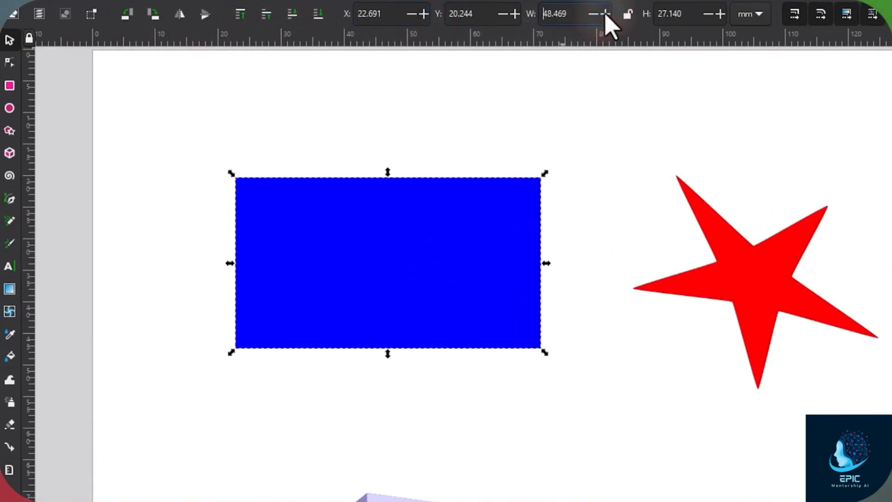
click(721, 14)
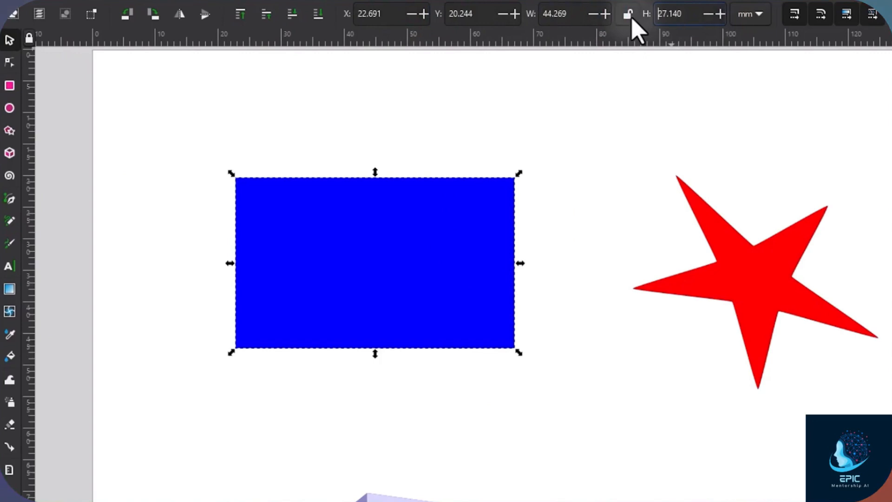
- Lock the width-to-height ratio and scale the blue rectangle proportionally to a width of 45.669 mm
click(629, 14)
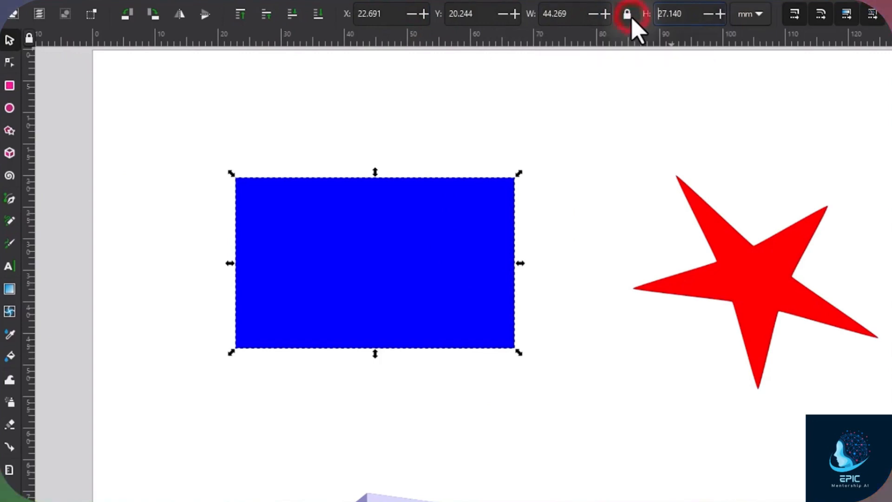
click(605, 14)
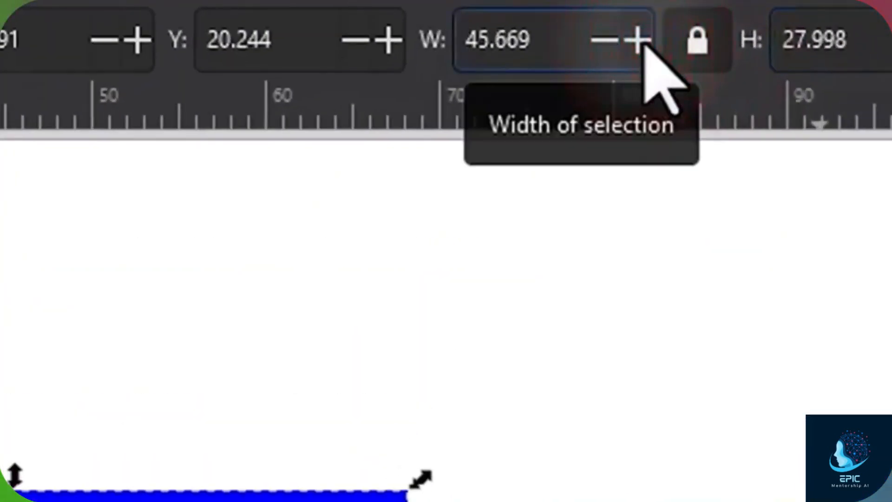
drag(637, 40, 637, 40)
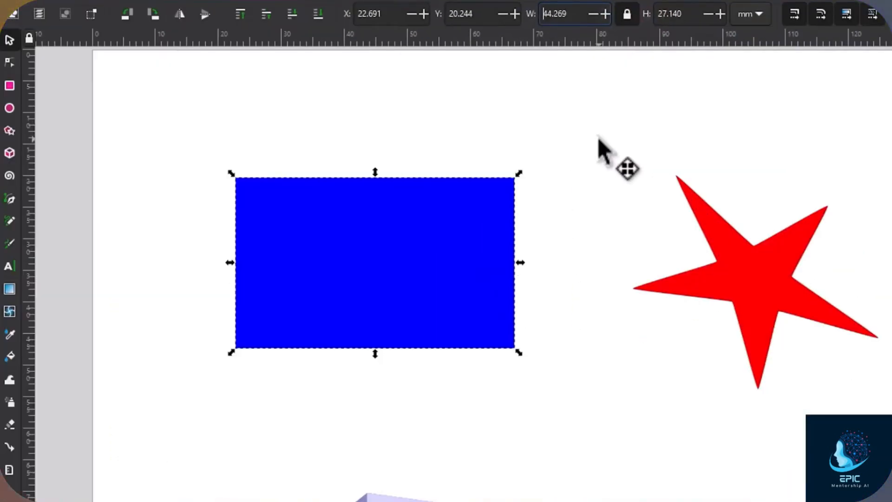
drag(464, 232, 442, 198)
drag(517, 320, 534, 261)
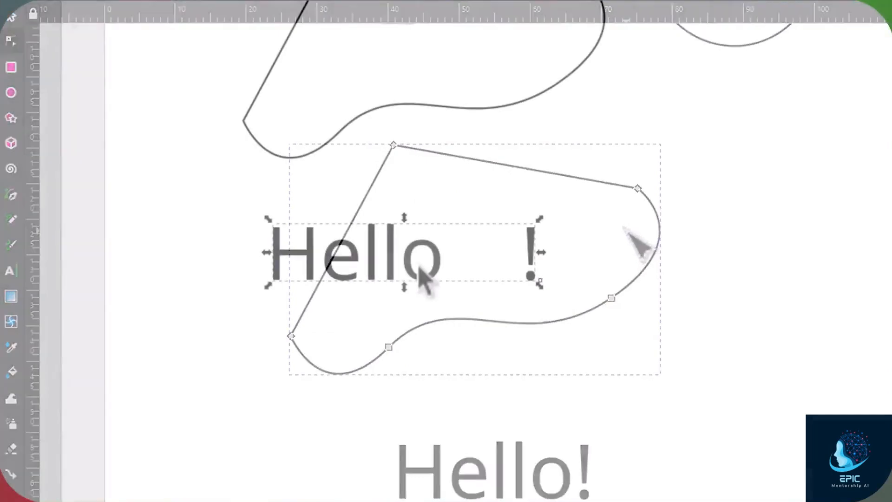
- Edit the "Hello !" text below the curved shape and delete the extra spaces before the exclamation mark
click(416, 260)
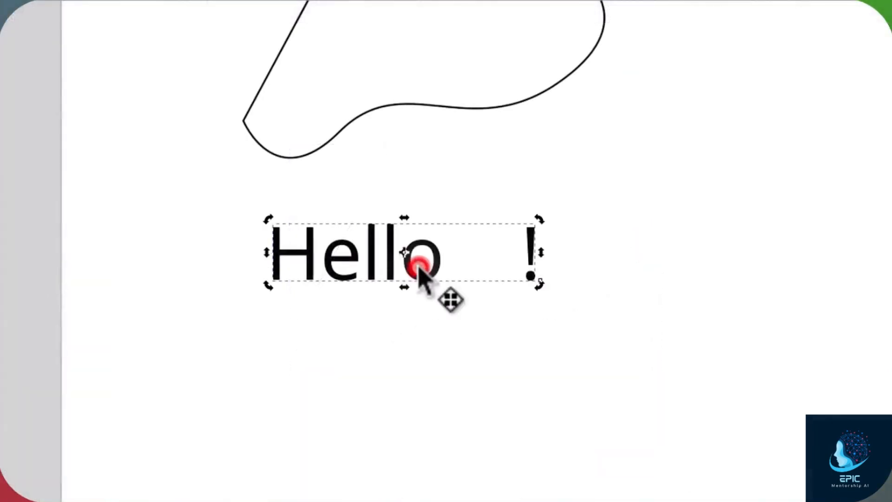
drag(458, 258, 529, 258)
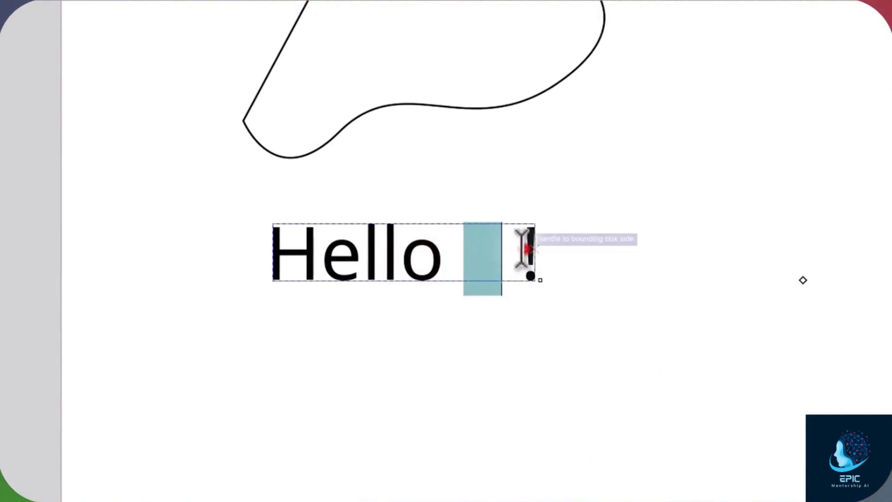
drag(523, 248, 435, 251)
key(BackSpace)
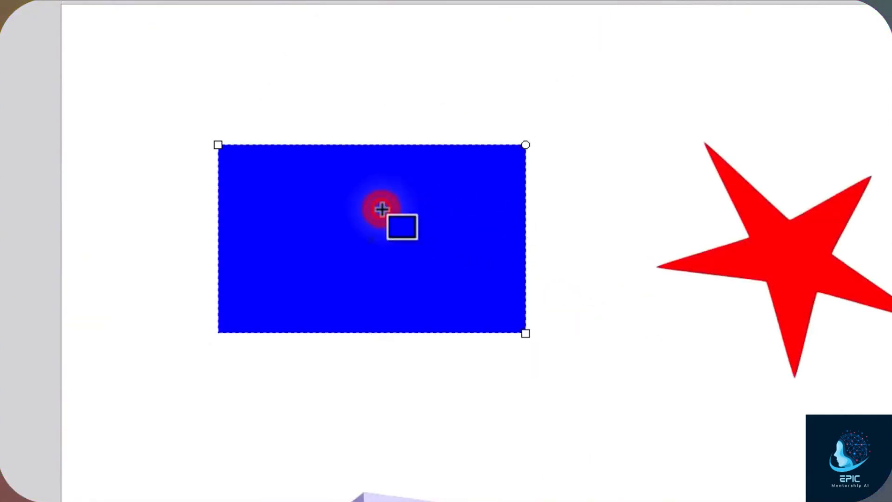
- Draw a small blue rectangle ending at the star's upper-left tip, and try the large rectangle's upper-right corner handle
drag(538, 46, 705, 142)
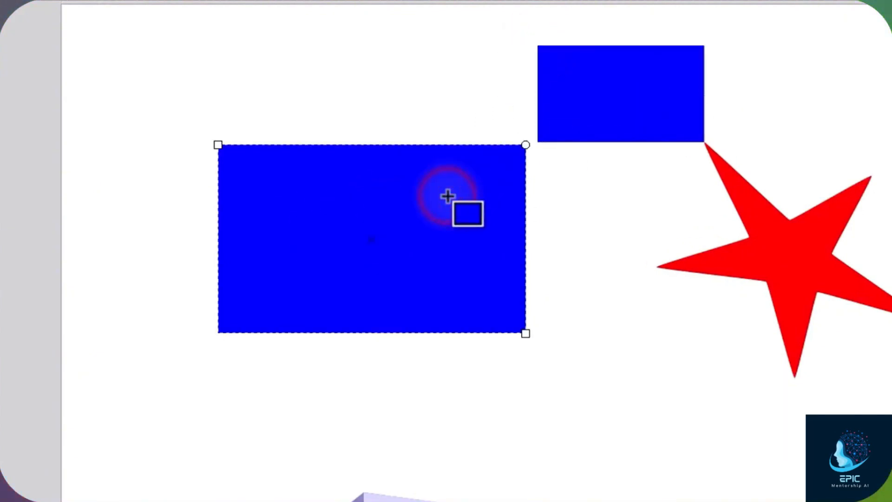
mouse_move(527, 145)
mouse_down()
mouse_move(532, 227)
mouse_move(535, 145)
mouse_up()
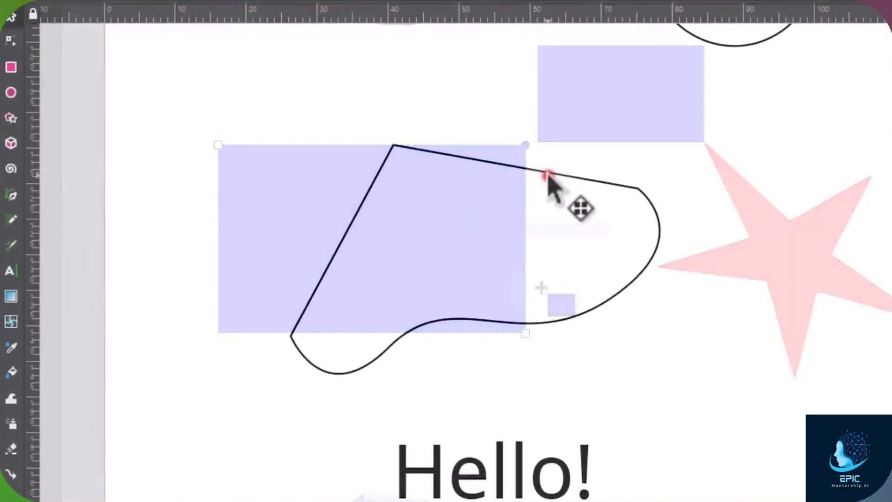
- Open the closed curved path above "Hello!" for node editing and select its nodes one by one, ending on the lower-right node
click(551, 177)
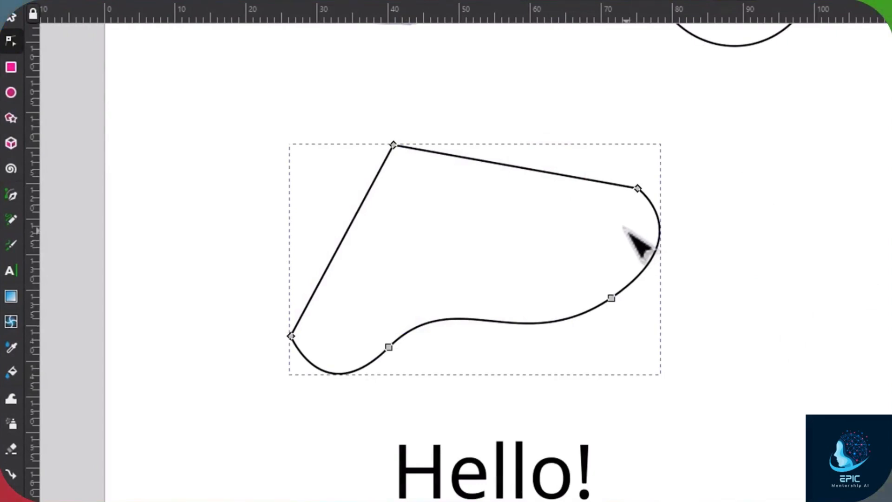
click(611, 298)
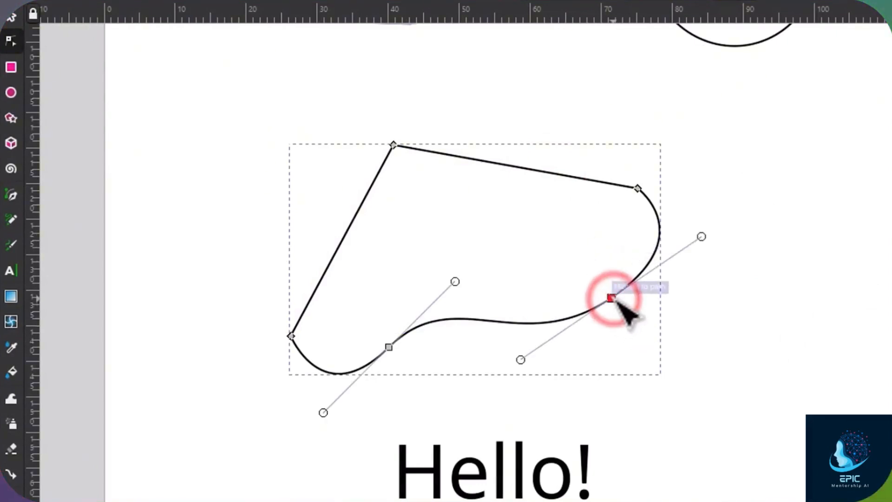
click(638, 189)
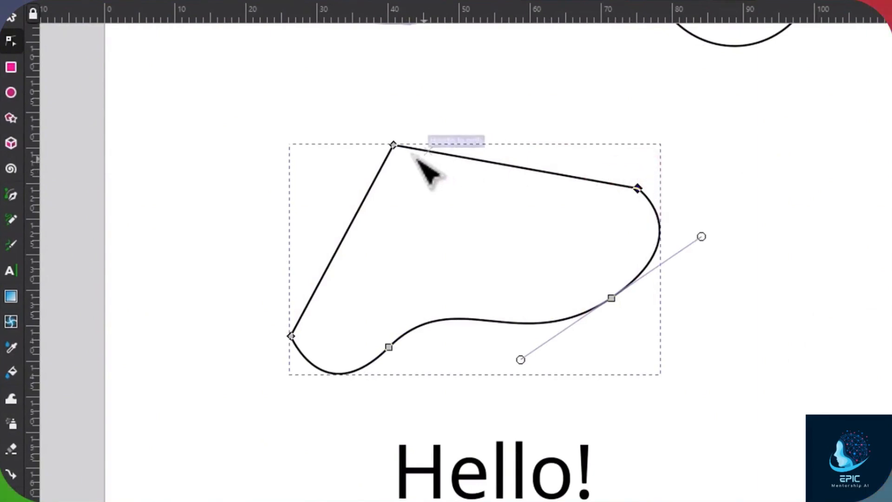
click(394, 144)
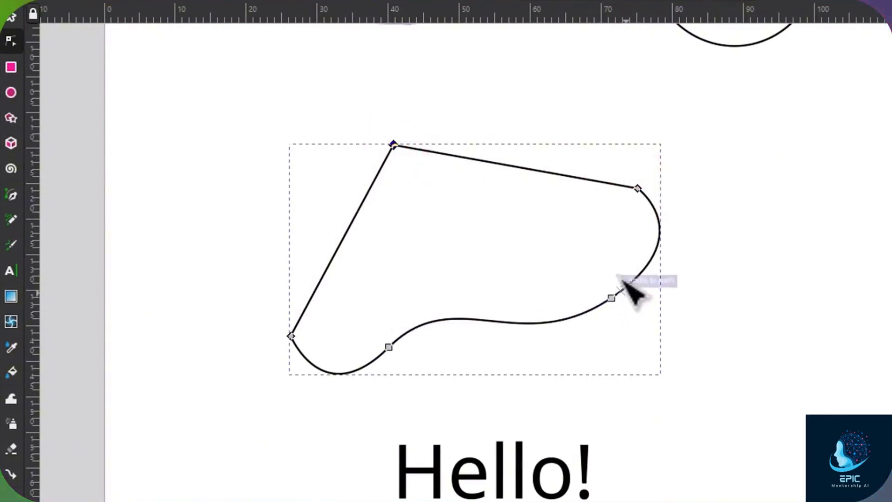
click(638, 188)
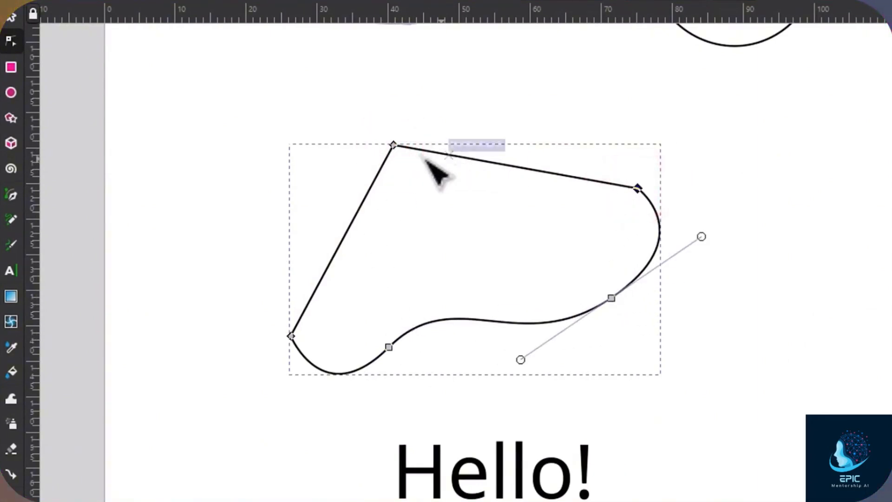
click(393, 144)
click(291, 336)
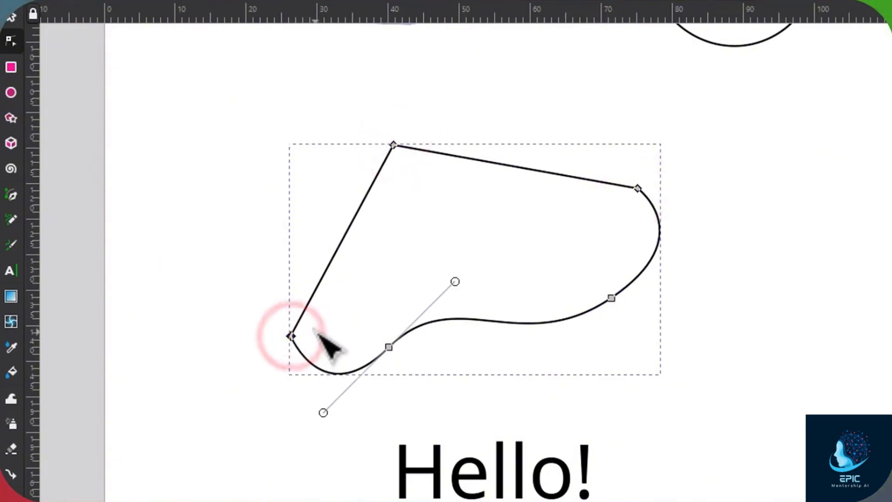
click(387, 348)
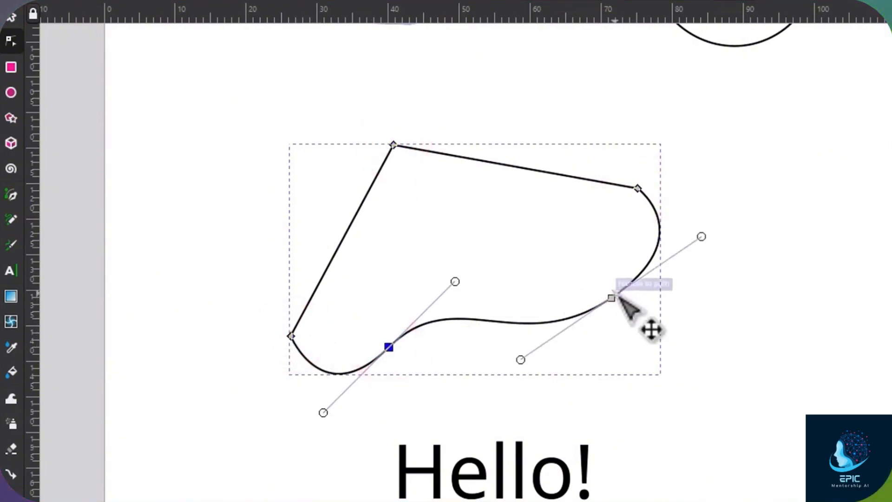
click(612, 298)
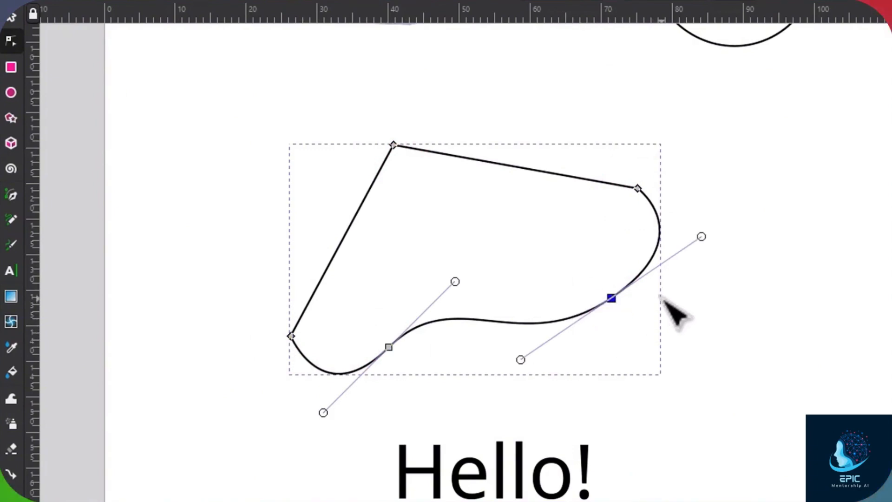
- Cycle the path's lower-right node through its different node types
ctrl+click(612, 298)
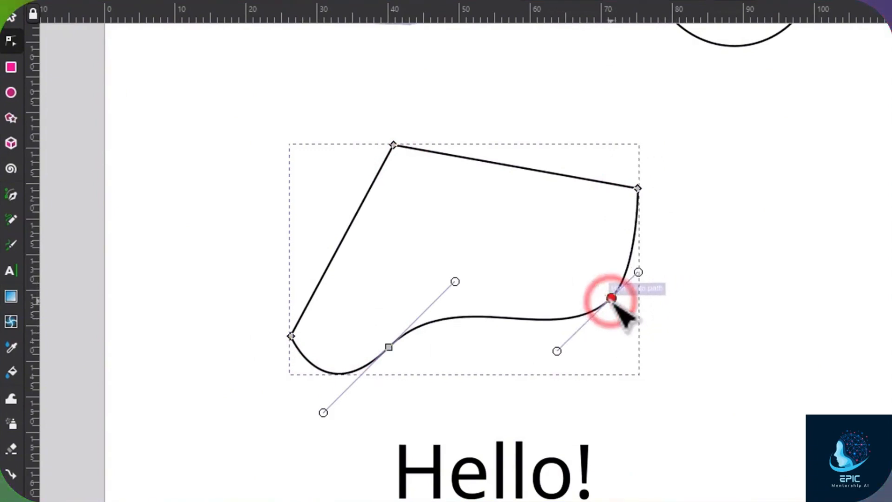
ctrl+click(612, 298)
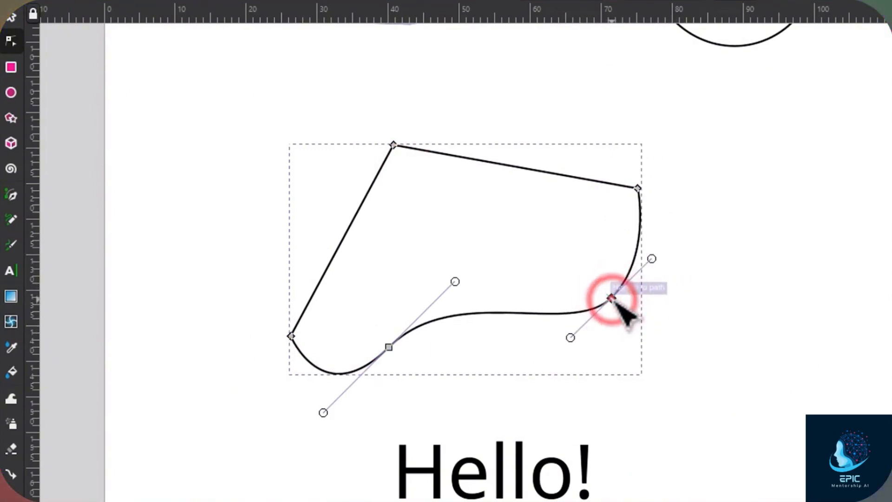
ctrl+click(612, 298)
ctrl+click(611, 298)
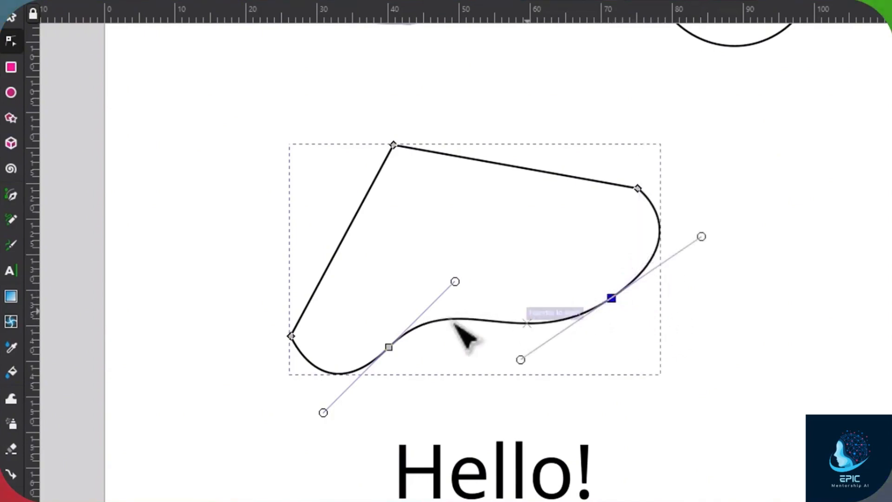
- Shift the path's lower-left smooth node up and right, adjust its handles, and bend the straight top segment upward into a curve
drag(389, 347, 421, 349)
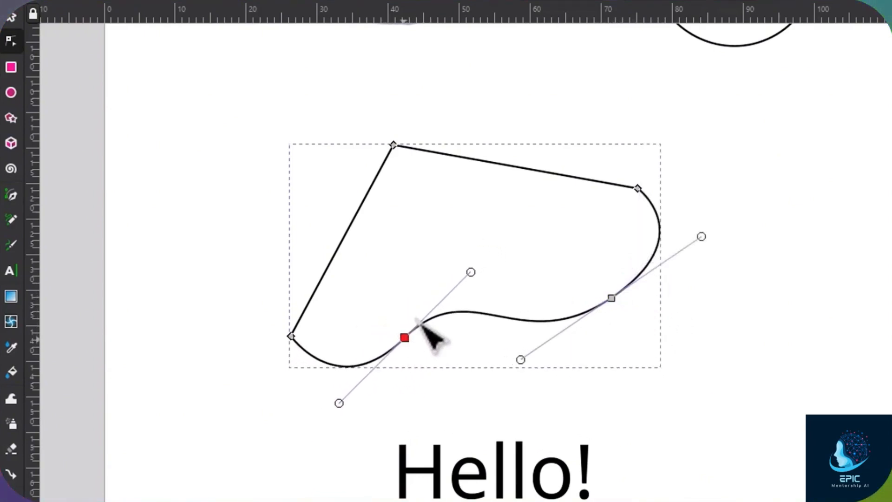
mouse_move(471, 273)
mouse_down()
mouse_move(490, 298)
mouse_move(485, 275)
mouse_up()
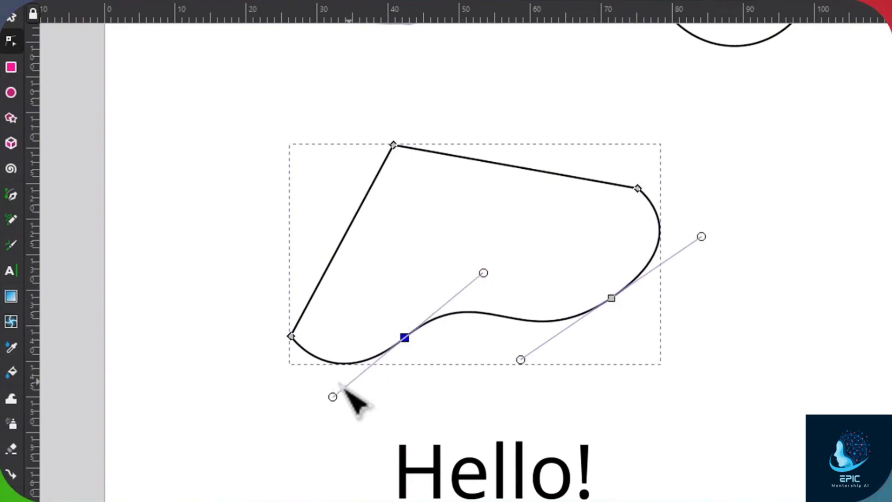
drag(350, 399, 367, 389)
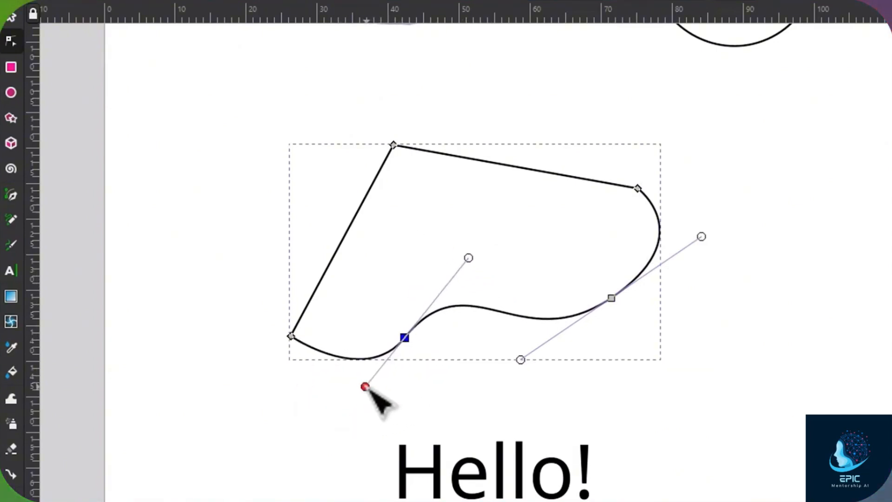
double_click(531, 171)
drag(532, 171, 526, 119)
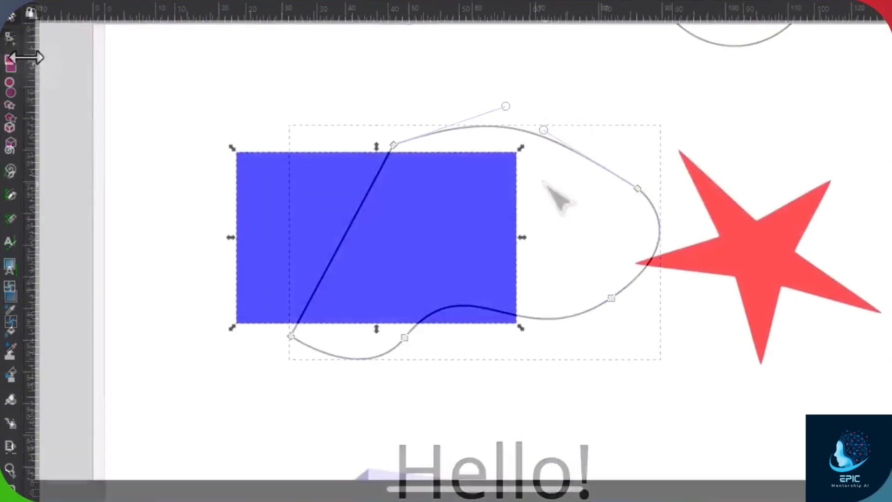
- With the Node tool, narrow the blue rectangle slightly from its upper-left corner and try its upper-right corner-rounding handle
click(7, 37)
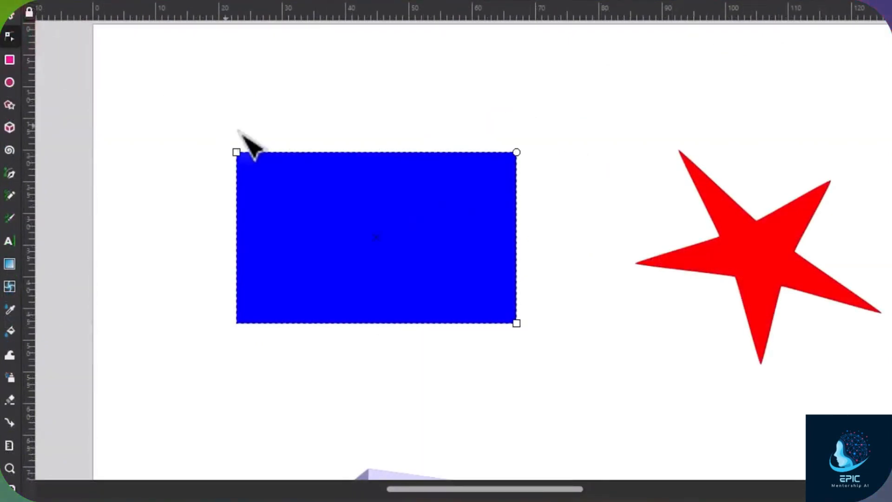
drag(236, 152, 246, 153)
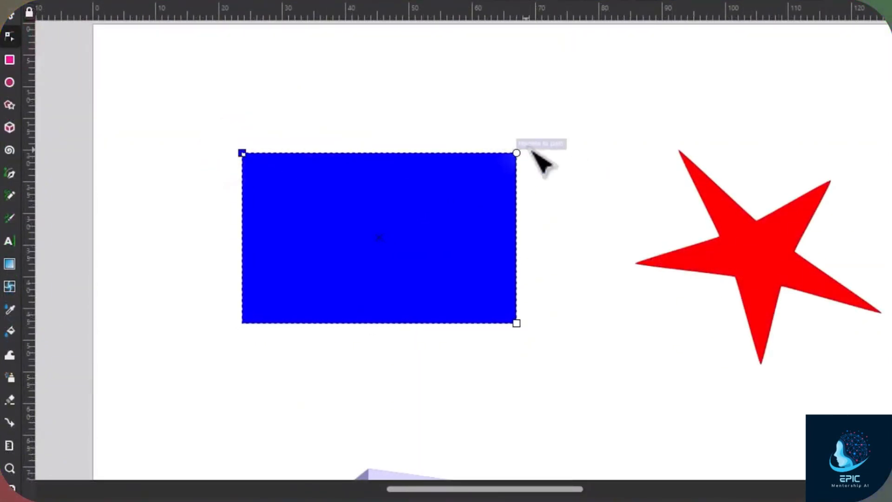
mouse_move(516, 153)
mouse_down()
mouse_move(520, 189)
mouse_move(516, 140)
mouse_up()
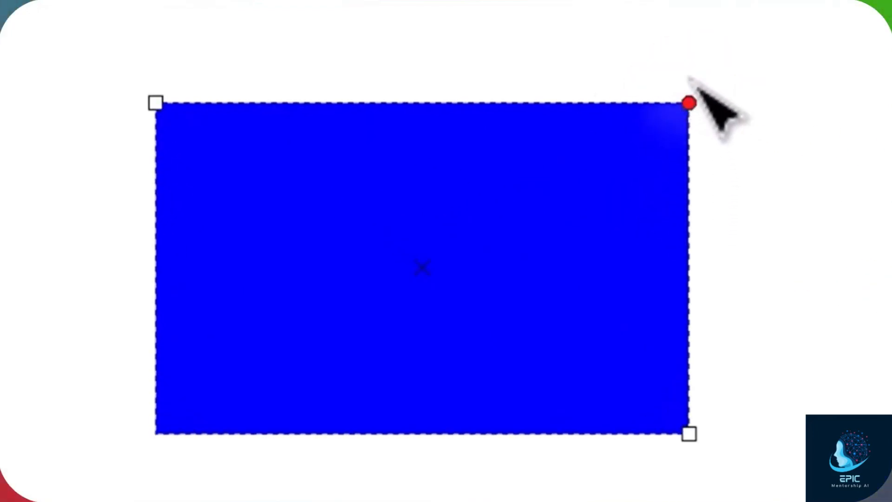
- Widen the red star's body by moving its inner-corner handle outward, and lengthen its points slightly with the tip handle
click(739, 238)
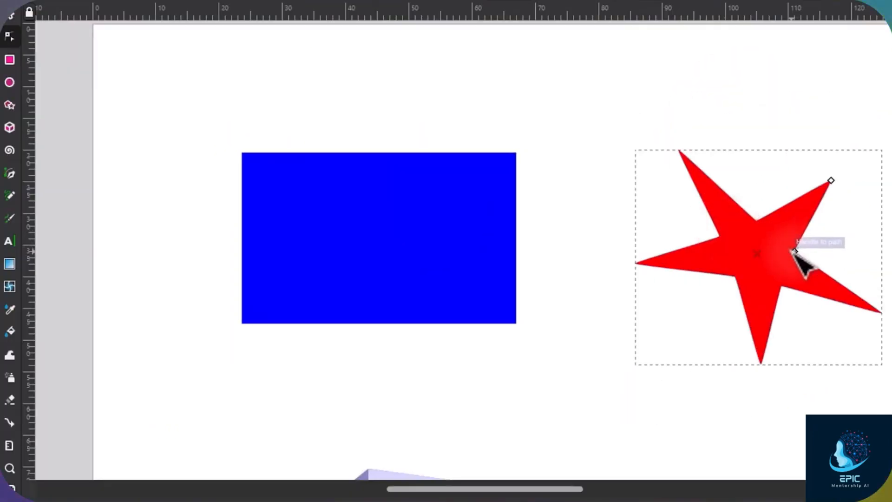
mouse_move(796, 252)
mouse_down()
mouse_move(823, 239)
mouse_move(793, 216)
mouse_move(803, 223)
mouse_move(799, 257)
mouse_move(805, 242)
mouse_up()
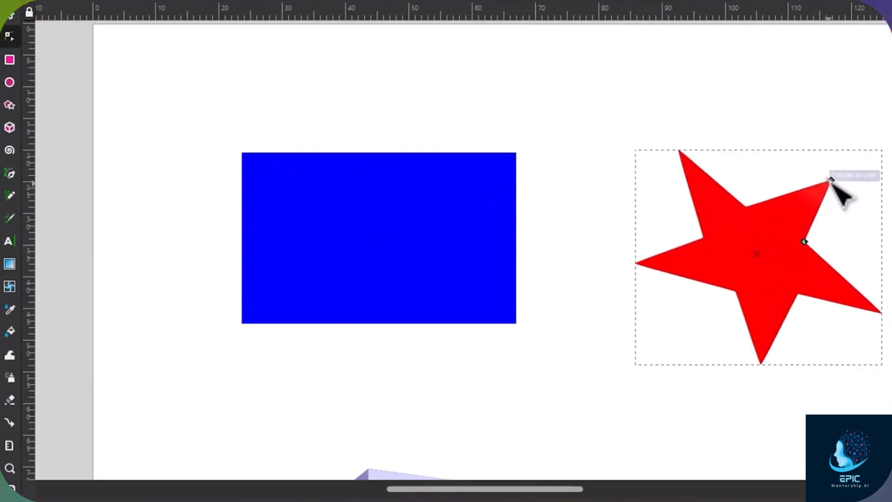
mouse_move(832, 180)
mouse_down()
mouse_move(813, 194)
mouse_move(807, 186)
mouse_move(838, 175)
mouse_up()
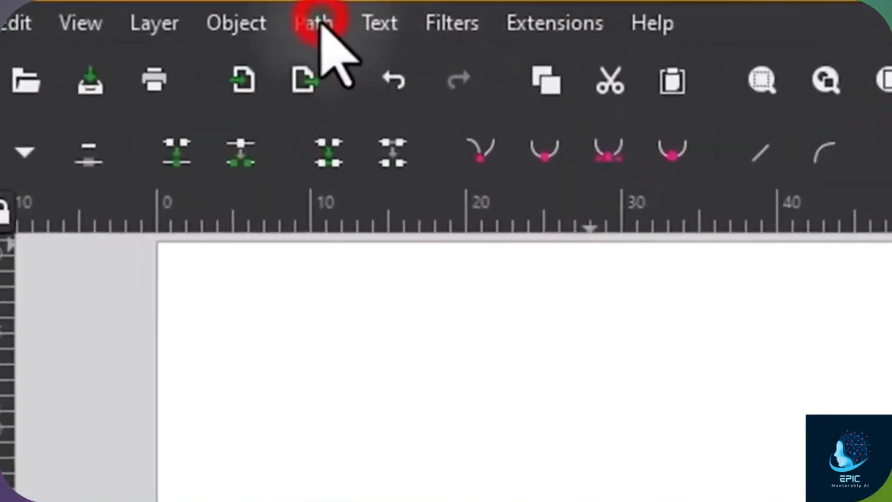
- Convert the red star to a path and try moving its upper-right tip as an individual node
click(249, 12)
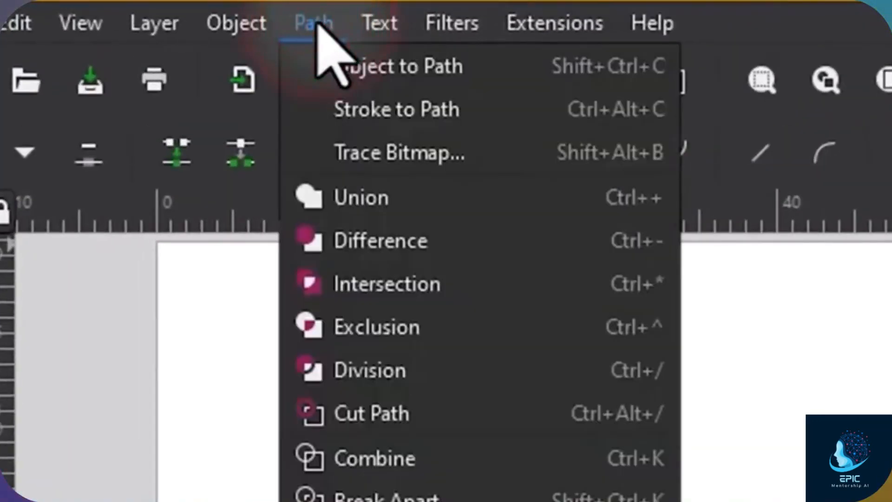
click(451, 68)
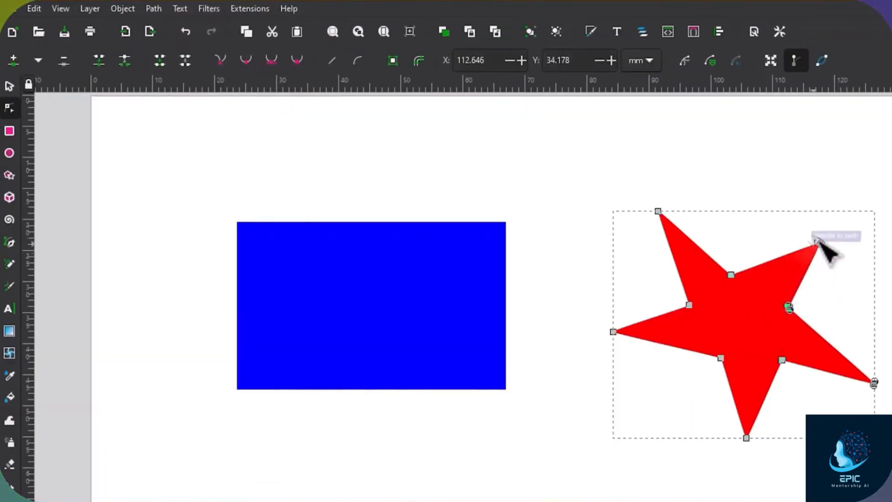
drag(811, 233, 837, 279)
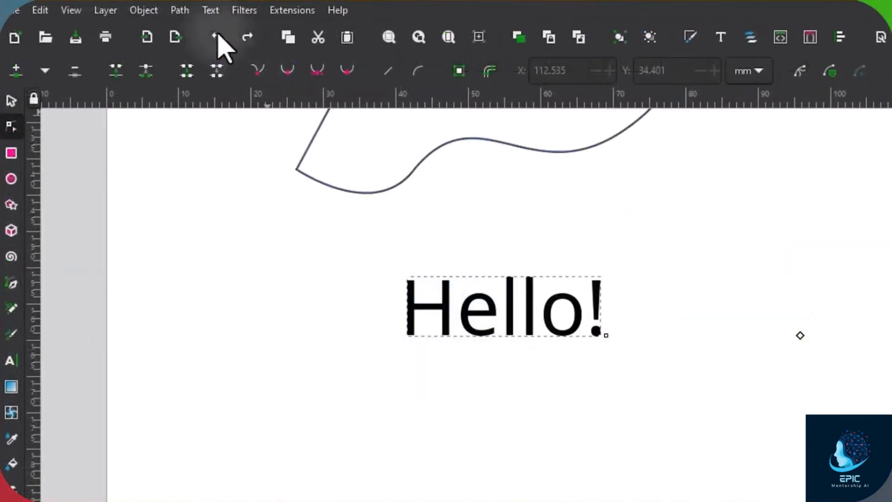
- Convert the "Hello!" text to paths and select its letters individually, ending on the "o"
click(179, 10)
click(208, 31)
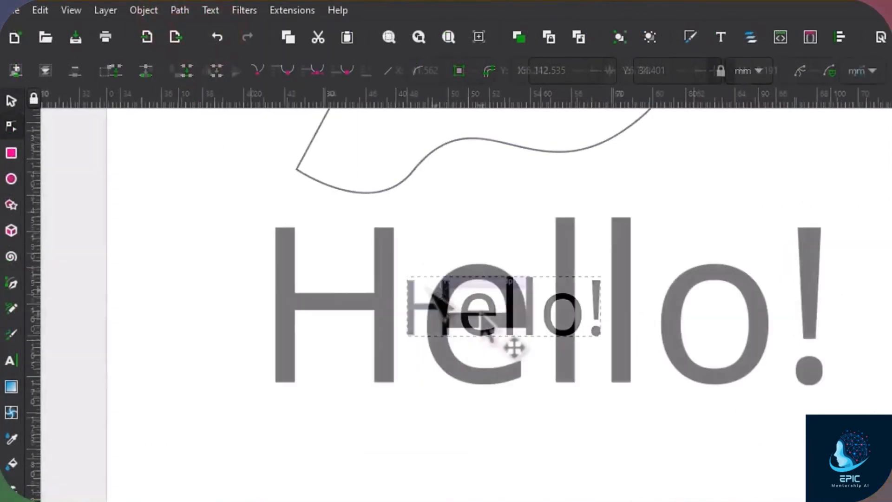
click(435, 300)
click(575, 301)
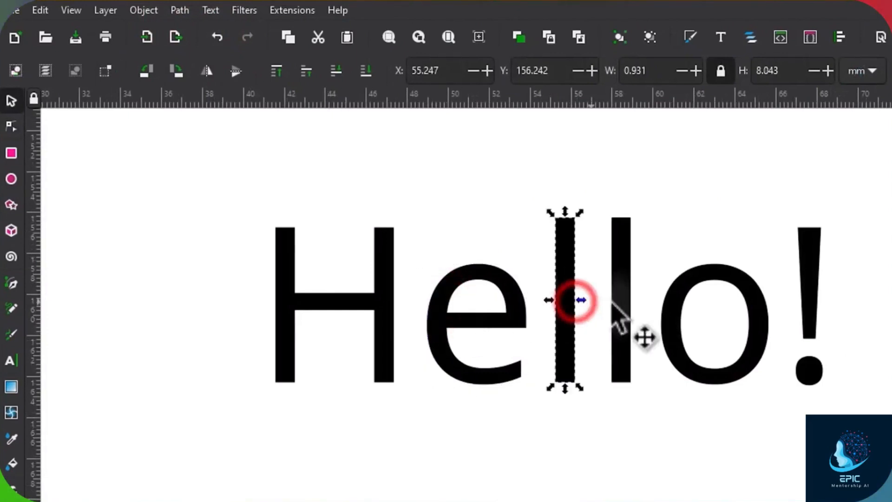
click(623, 300)
shift+click(665, 310)
- With the Node tool, pull the top inner node of the "o" down and the second "l"'s upper-right corner up
click(11, 126)
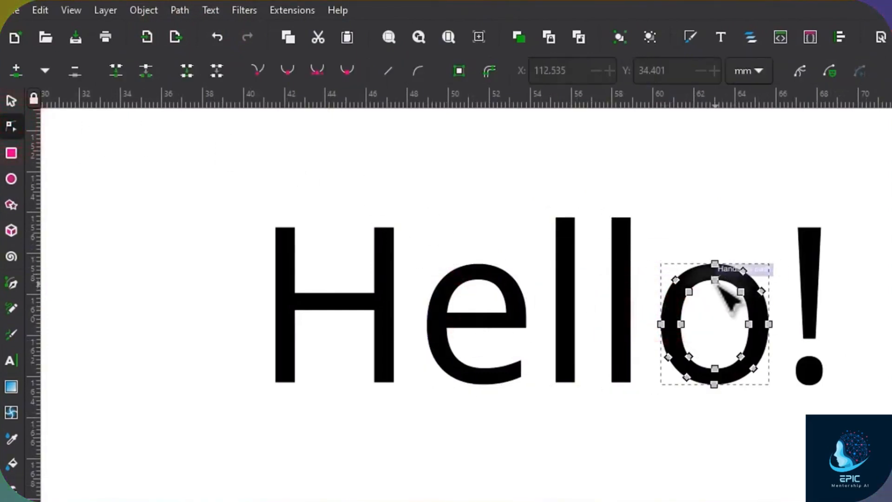
drag(716, 280, 716, 309)
click(621, 294)
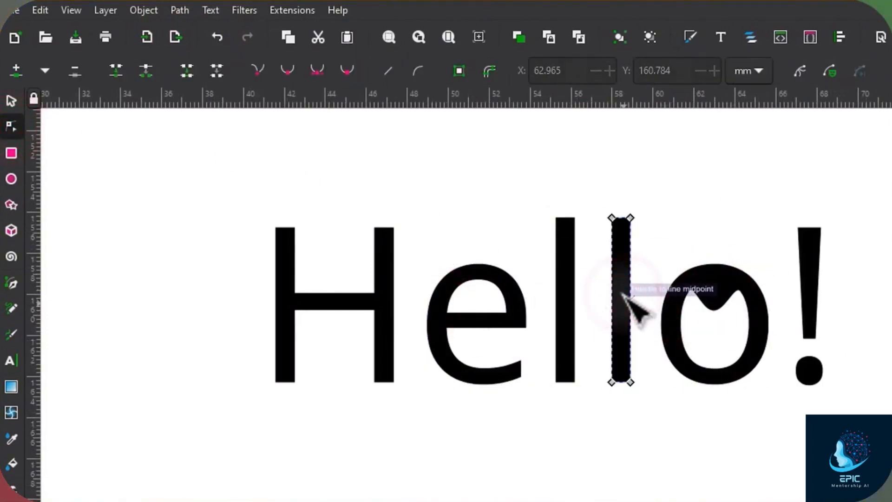
drag(630, 217, 634, 174)
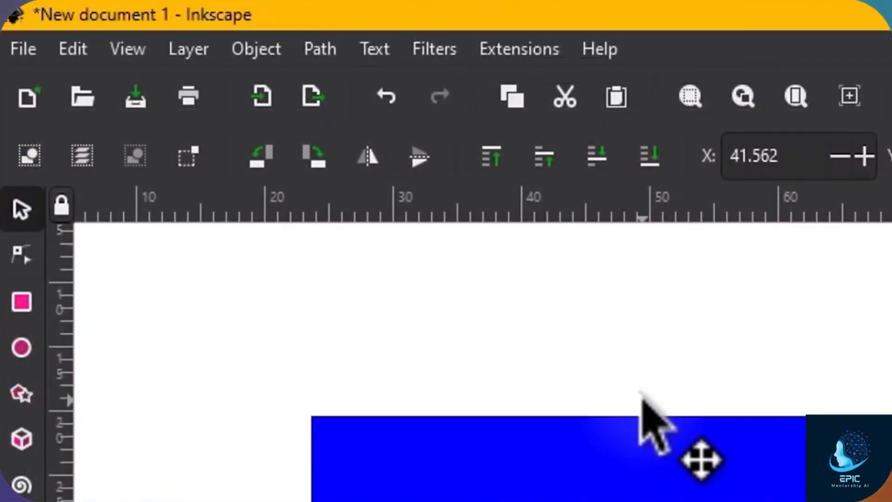
- Open the Fill and Stroke settings and set the star's flat fill to RGB 239, 0, 0
click(275, 49)
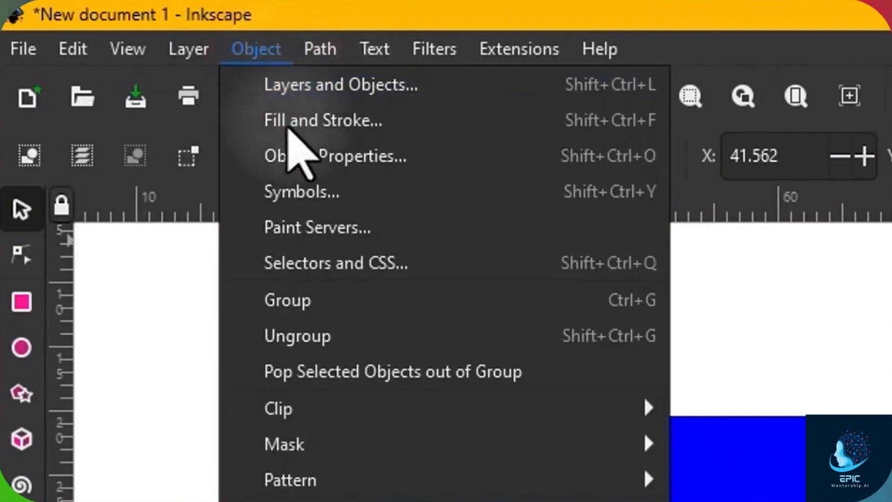
click(322, 121)
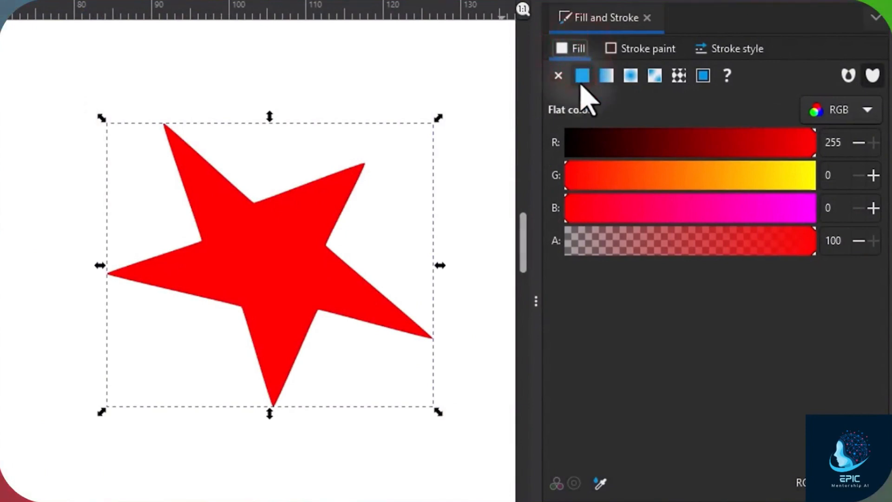
mouse_move(804, 151)
mouse_down()
mouse_move(681, 150)
mouse_move(791, 148)
mouse_up()
drag(754, 181, 544, 176)
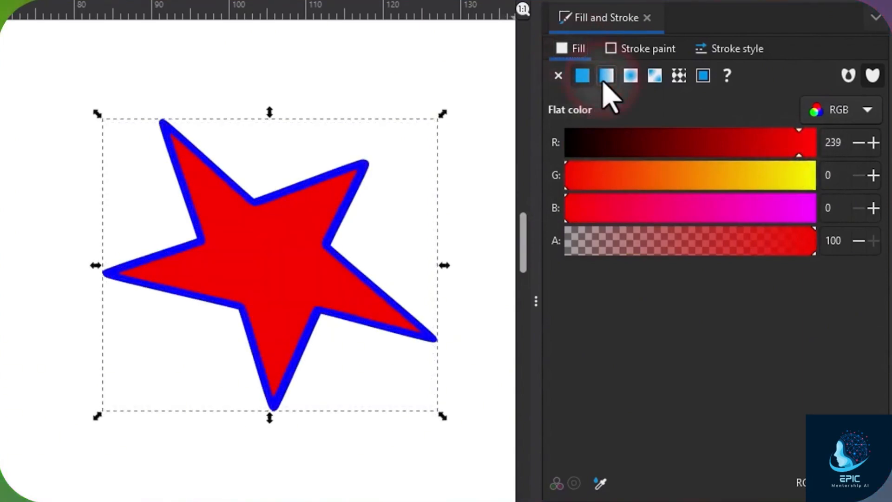
- Try linear, radial and mesh gradient fills on the star, return to linear, and recolour its stroke blue
click(607, 75)
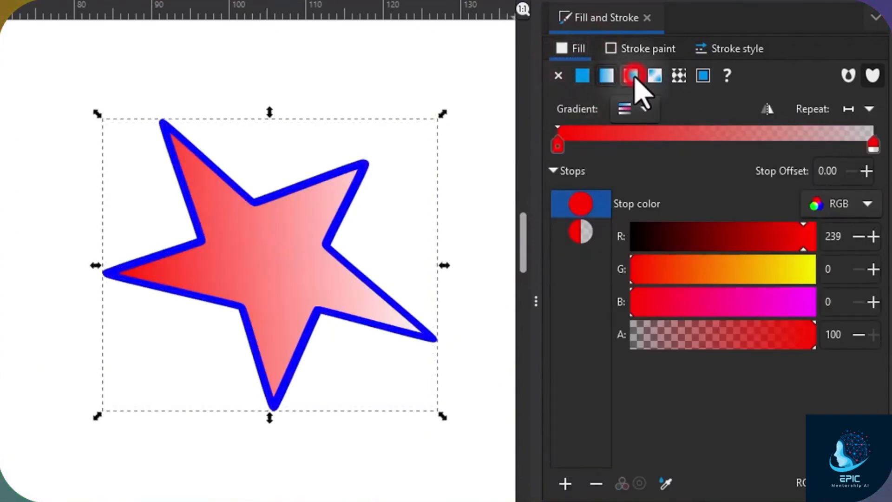
click(632, 76)
click(655, 75)
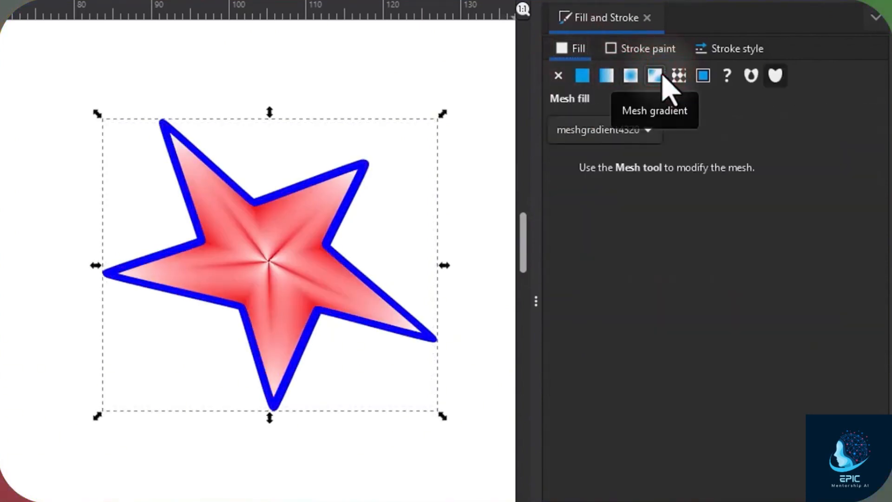
click(607, 75)
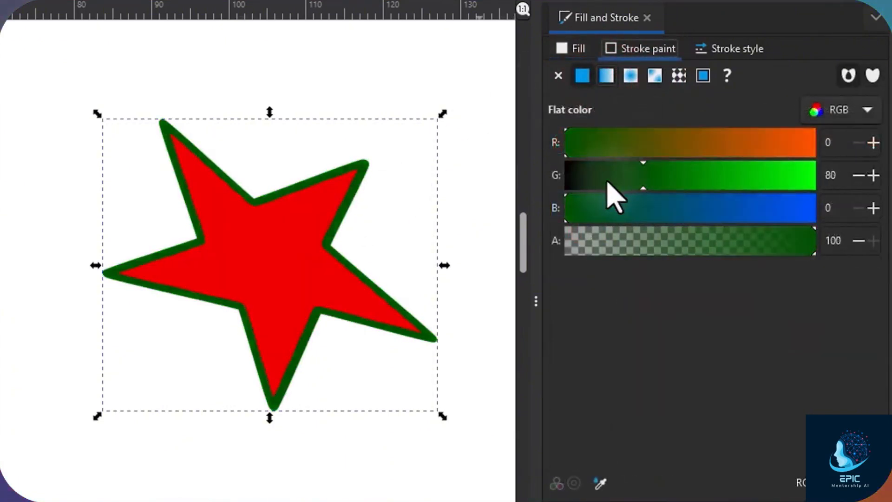
drag(608, 183, 565, 177)
mouse_move(657, 214)
mouse_down()
mouse_move(836, 223)
mouse_move(674, 219)
mouse_up()
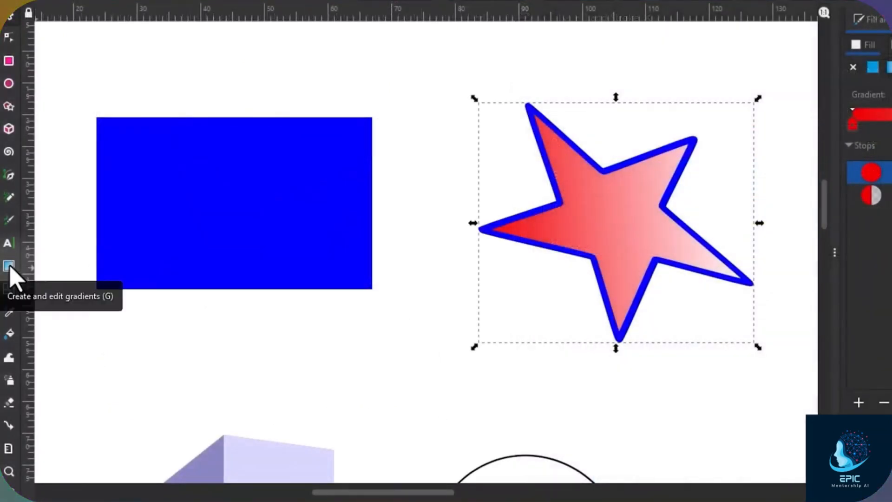
- With the Gradient tool, redraw the star's gradient downward and move its start onto the edge of the upper-right point
click(9, 266)
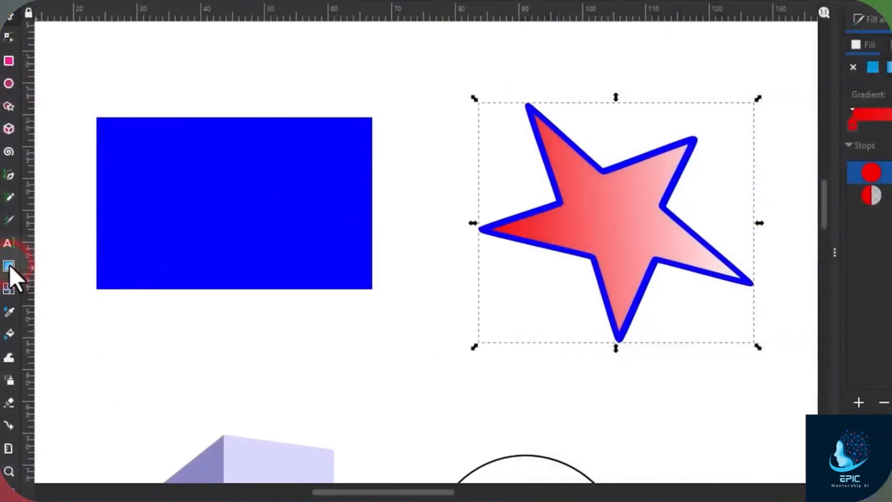
drag(619, 120, 620, 249)
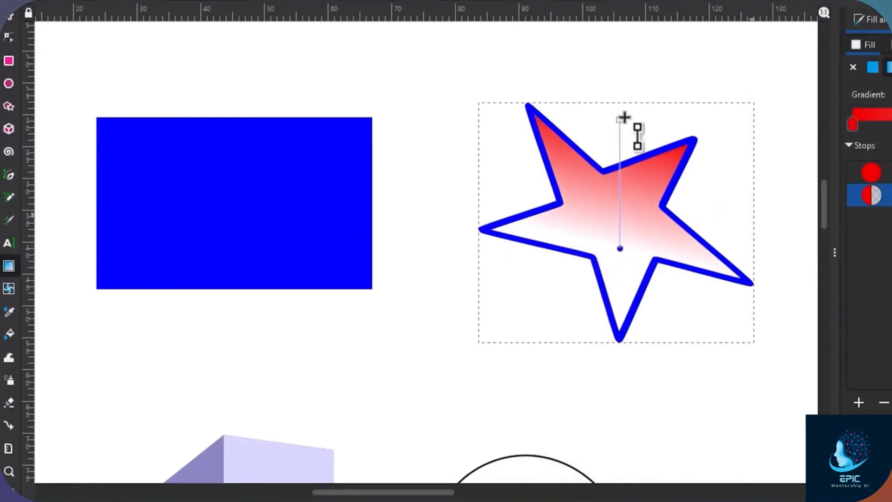
drag(621, 120, 660, 166)
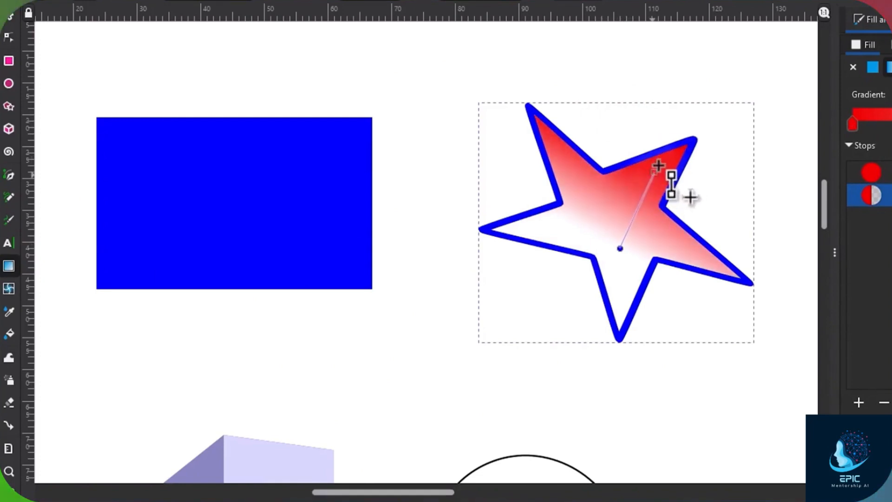
drag(660, 165, 655, 152)
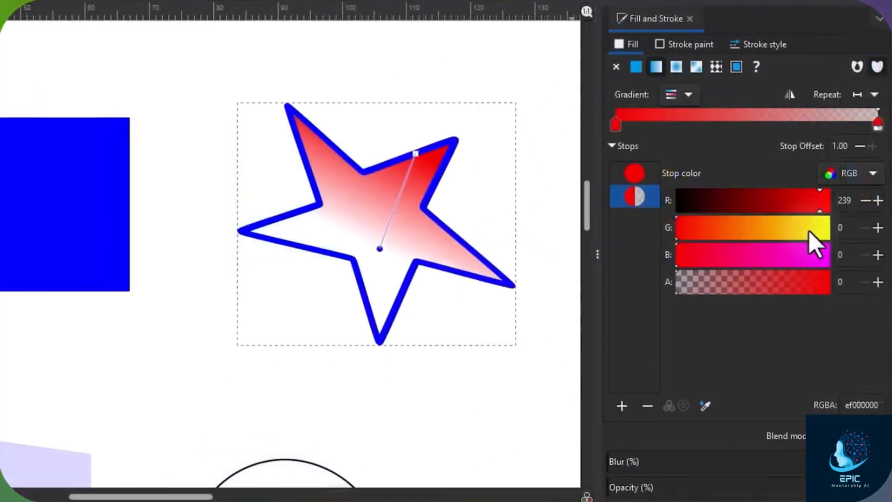
- Recolour the gradient's end stop to RGB 239, 159, 105 with some opacity, and add a green middle stop at offset 0.50
mouse_move(805, 231)
mouse_down()
mouse_move(721, 224)
mouse_move(804, 231)
mouse_move(807, 243)
mouse_move(725, 237)
mouse_up()
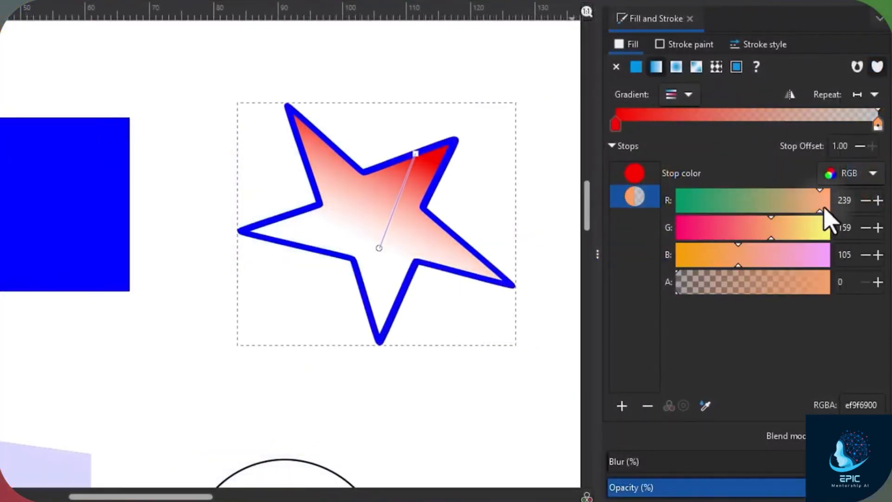
drag(683, 286, 733, 283)
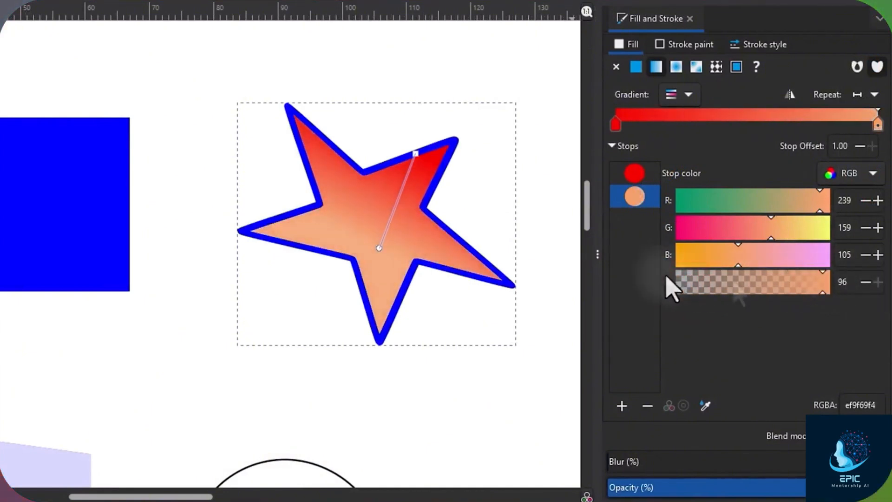
double_click(397, 201)
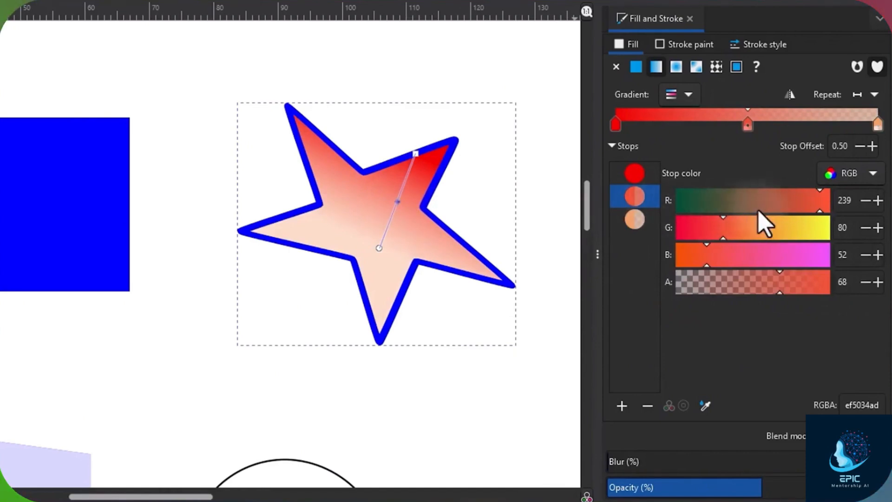
drag(759, 204, 732, 205)
drag(722, 238, 695, 235)
click(187, 336)
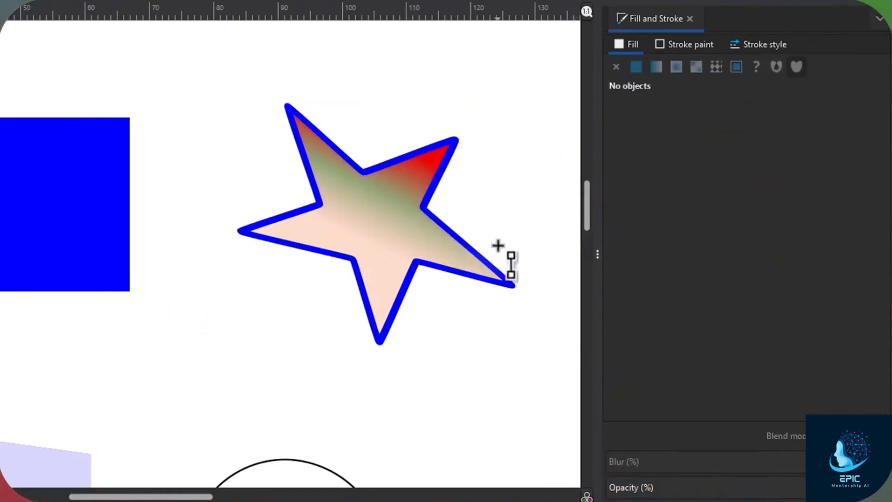
- Set the star's stroke width to 0.900 mm and give it the dash pattern 8 1
click(425, 245)
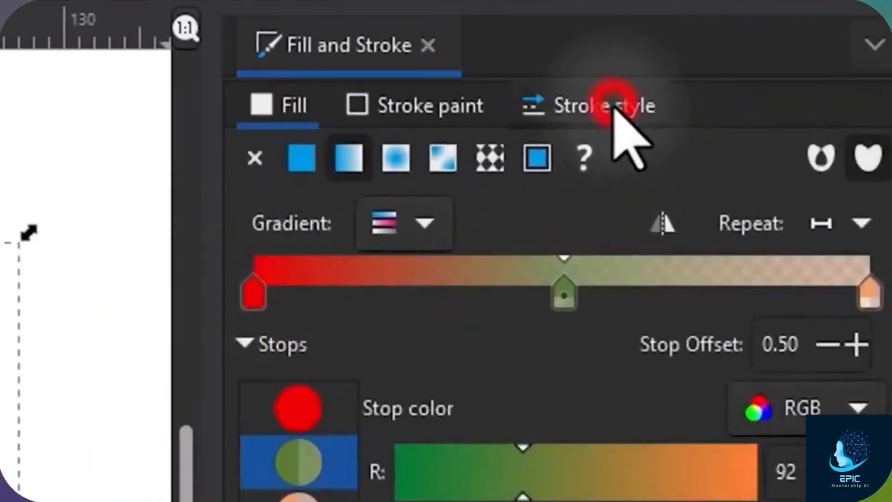
click(615, 108)
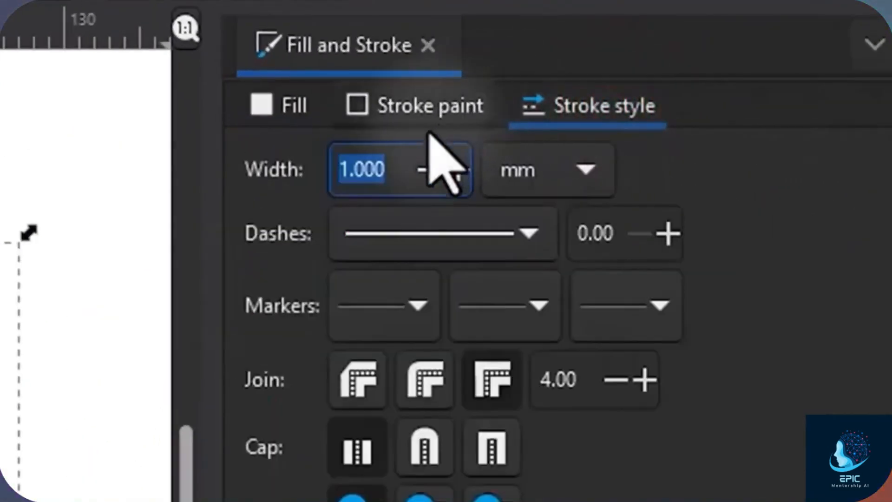
click(430, 170)
click(532, 235)
click(613, 321)
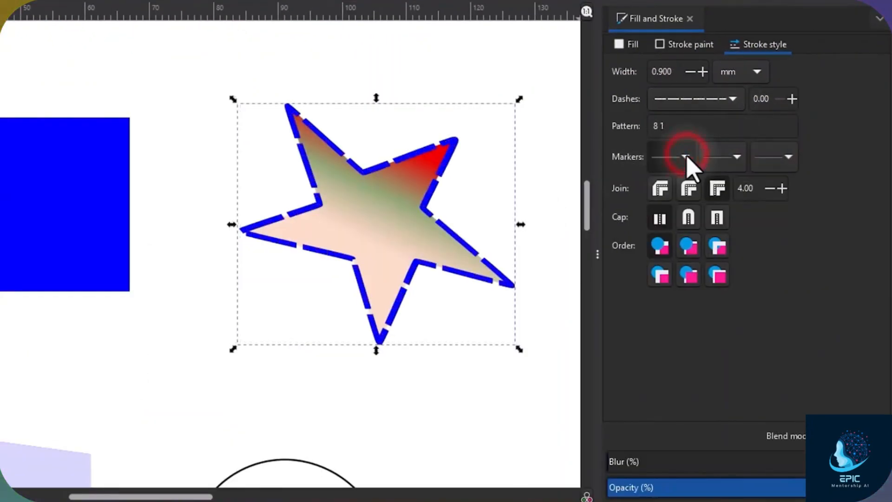
- Try arrowhead start and middle markers on the star's dashed outline
click(686, 157)
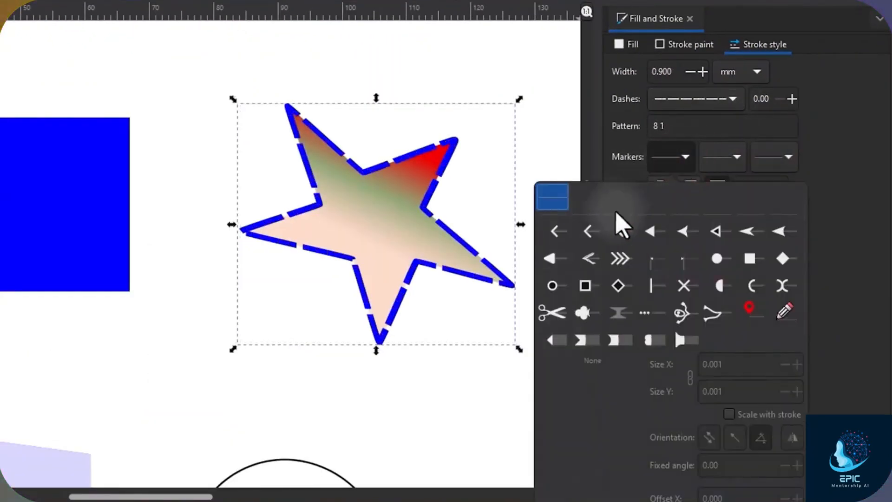
click(621, 231)
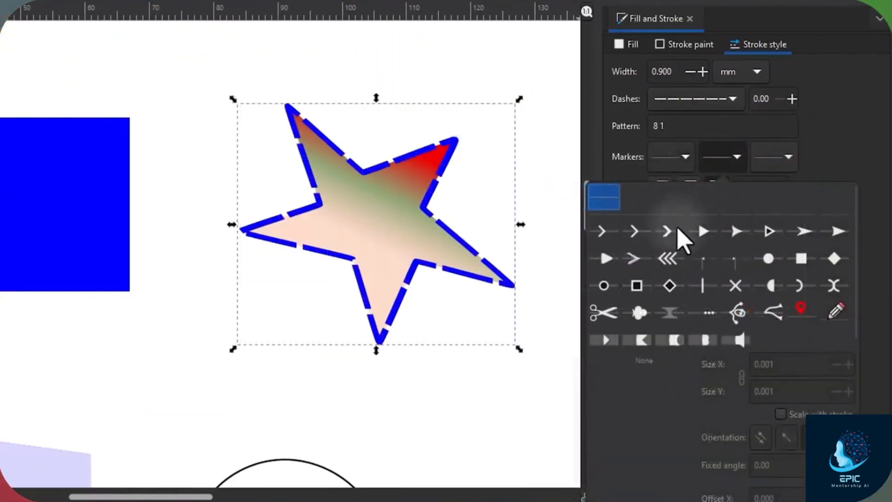
click(667, 231)
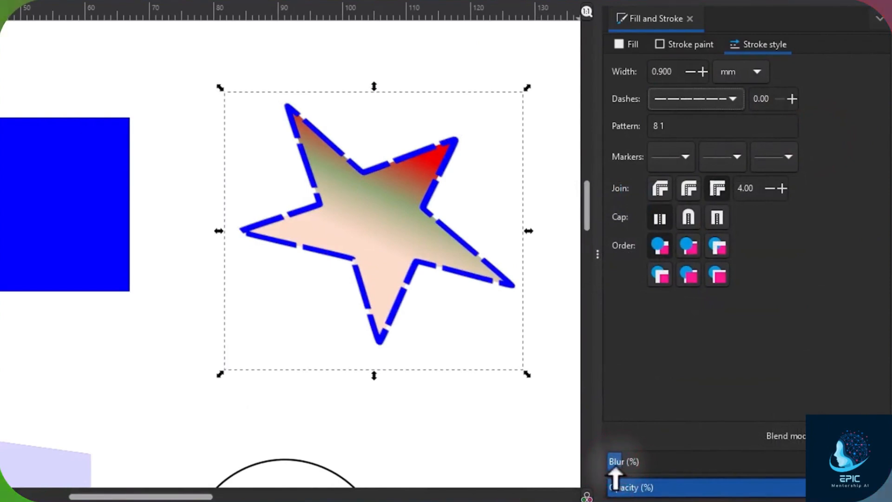
- Reduce the star's blur to the minimum and raise its opacity back up
drag(632, 468, 611, 469)
drag(781, 481, 809, 481)
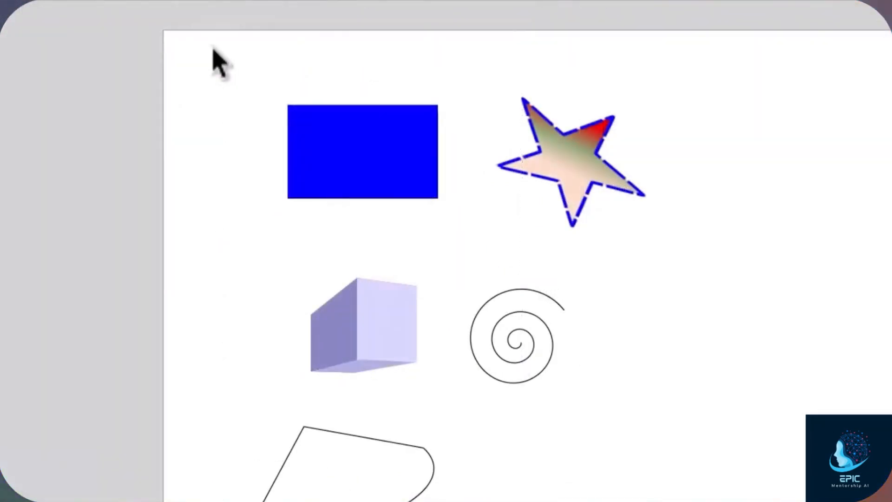
- Select the rectangle, star, 3D box and spiral together and move them slightly up and left
drag(214, 49, 713, 404)
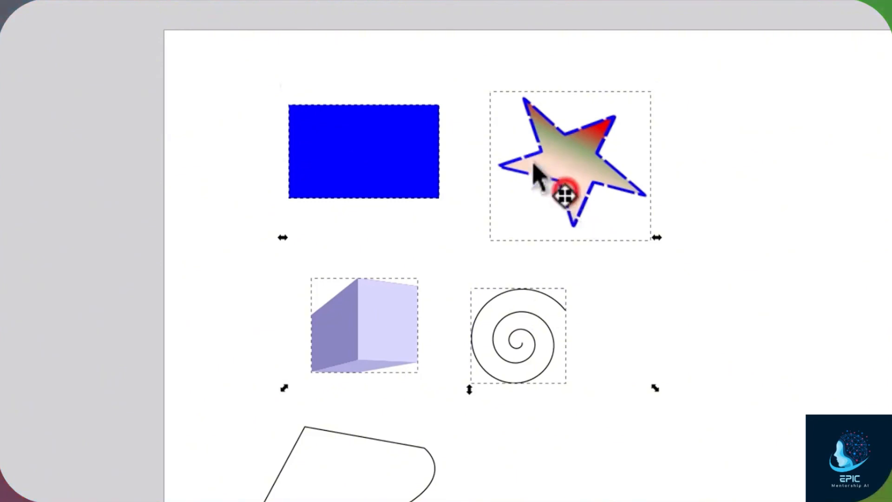
mouse_move(564, 190)
mouse_down()
mouse_move(506, 172)
mouse_move(559, 174)
mouse_move(548, 187)
mouse_up()
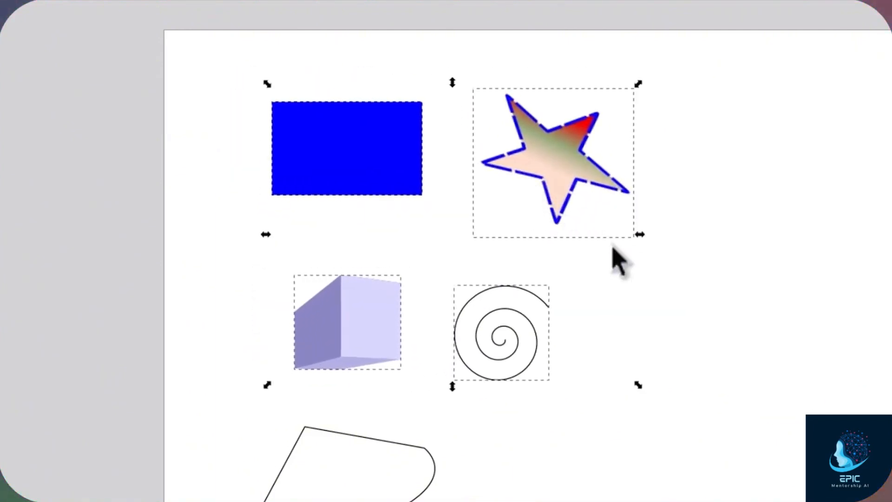
- Group the rectangle, star, 3D box and spiral and move the group slightly left
drag(637, 384, 762, 297)
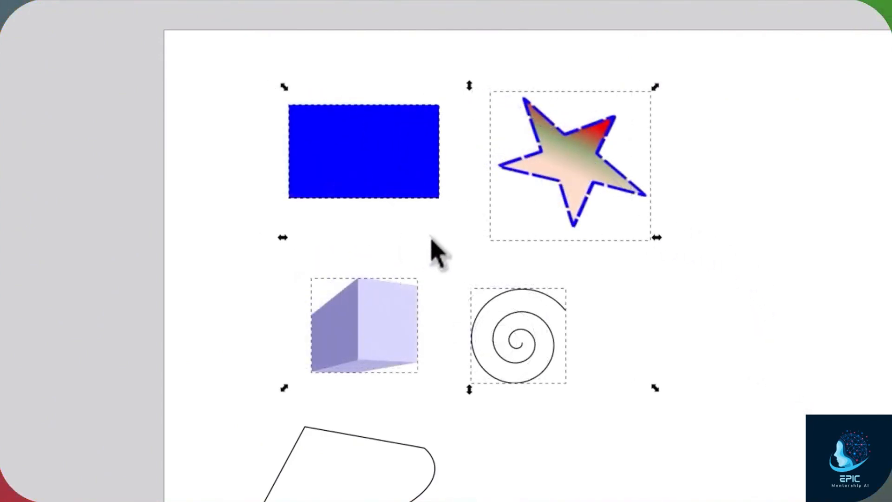
right_click(565, 166)
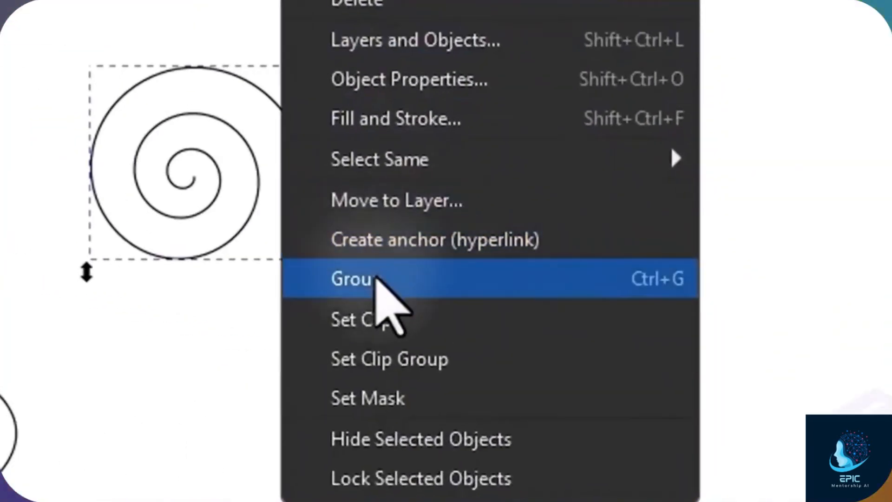
click(612, 393)
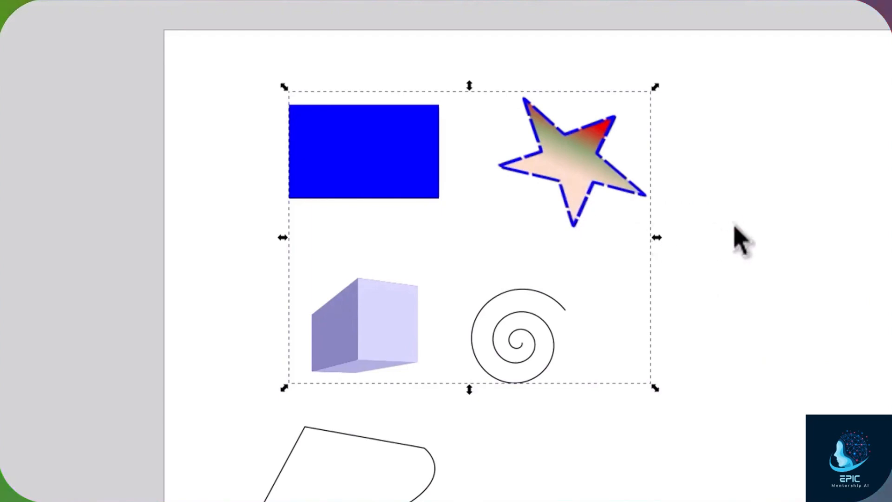
click(736, 227)
click(584, 184)
drag(578, 181, 545, 179)
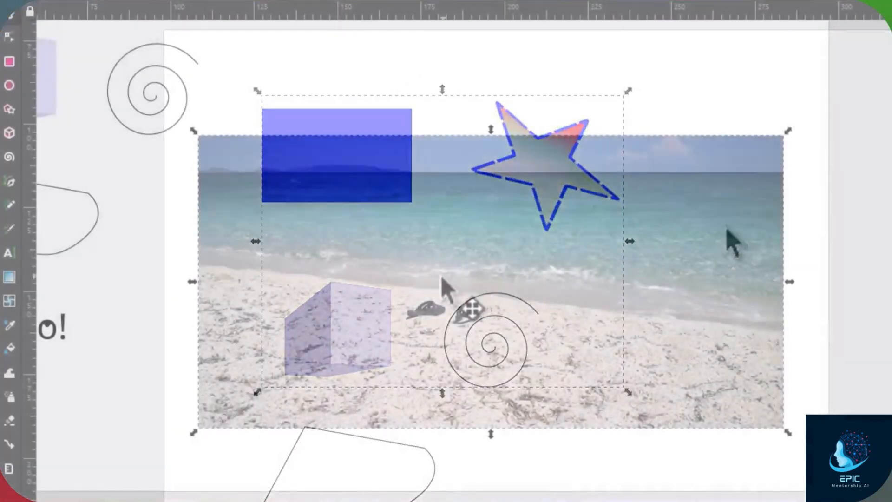
- Examine the beach photo's pixel detail at close range around the water and shoreline
scroll(439, 284, up, 6)
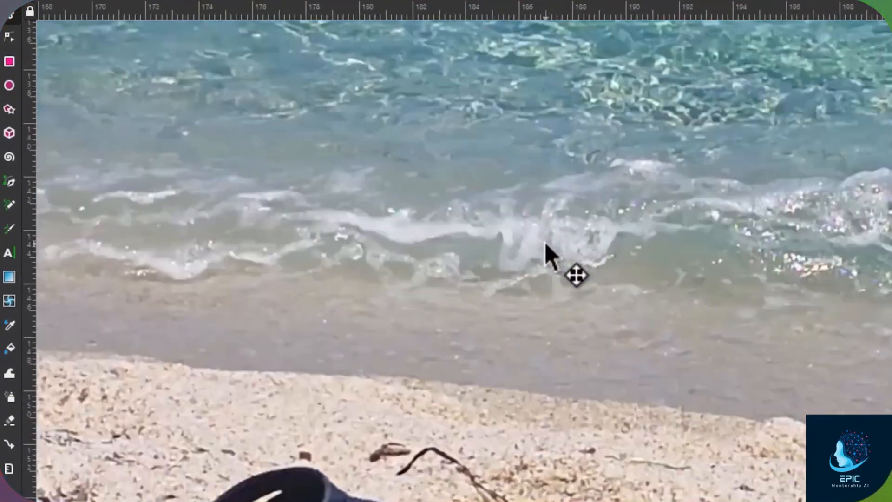
scroll(546, 244, up, 2)
scroll(486, 226, down, 4)
scroll(607, 129, up, 4)
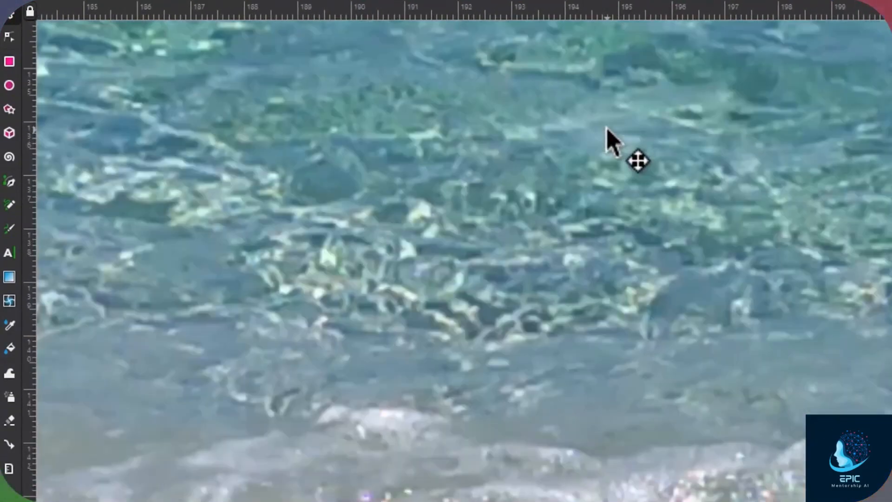
scroll(534, 219, down, 1)
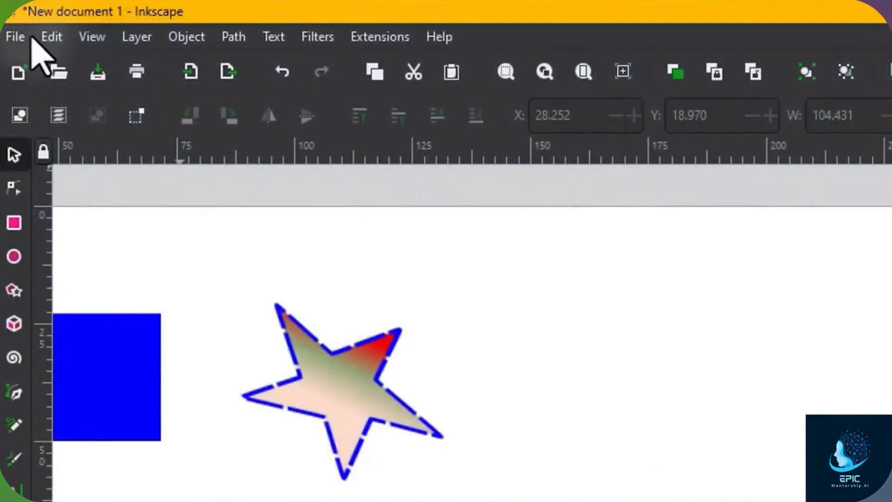
- Import the beach photo as an embedded image with DPI from file and rendering mode None (auto)
click(16, 36)
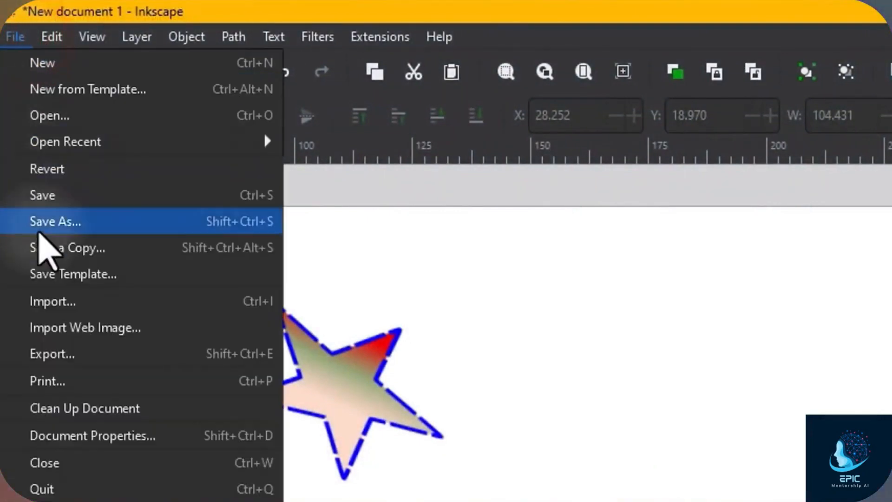
click(66, 302)
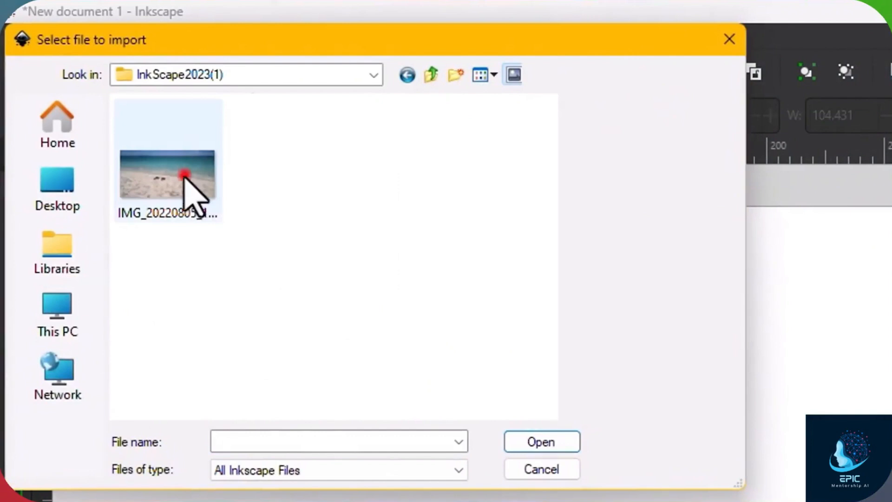
click(184, 176)
click(541, 442)
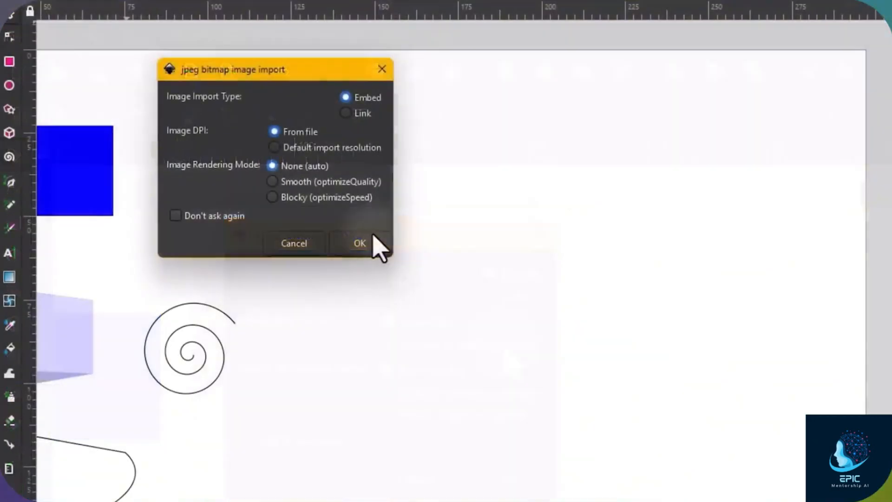
click(524, 479)
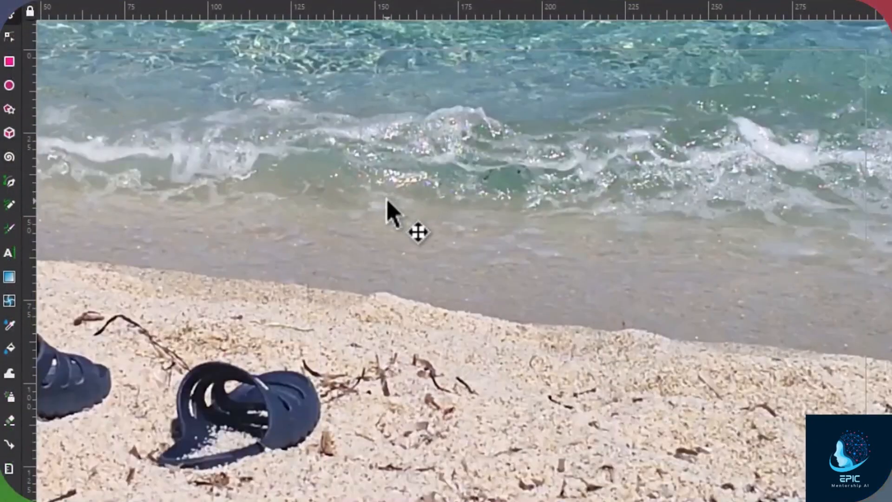
- Scale the imported beach photo down to about 175 mm wide and place it in the page's lower right area
scroll(379, 195, down, 4)
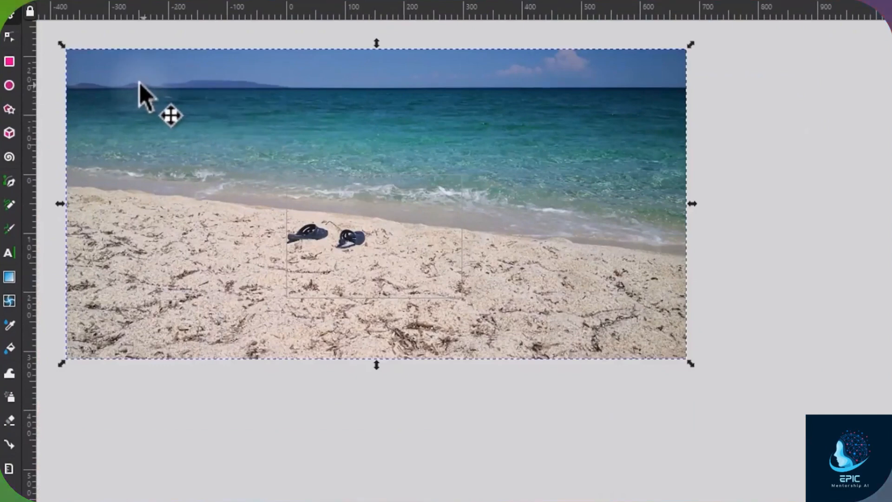
drag(67, 49, 535, 225)
drag(598, 304, 391, 231)
scroll(391, 232, up, 2)
scroll(390, 232, up, 2)
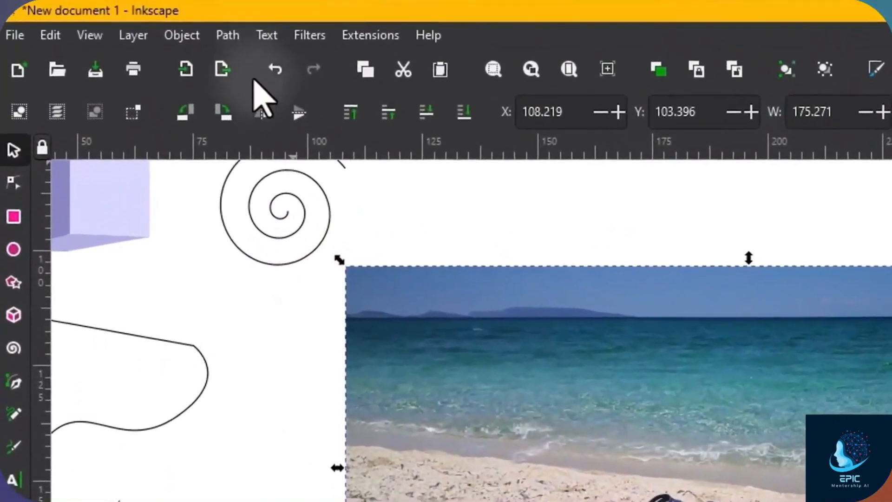
- Trace the beach photo as a single scan with Brightness cutoff at threshold 0.450 and move the traced result upward
click(228, 35)
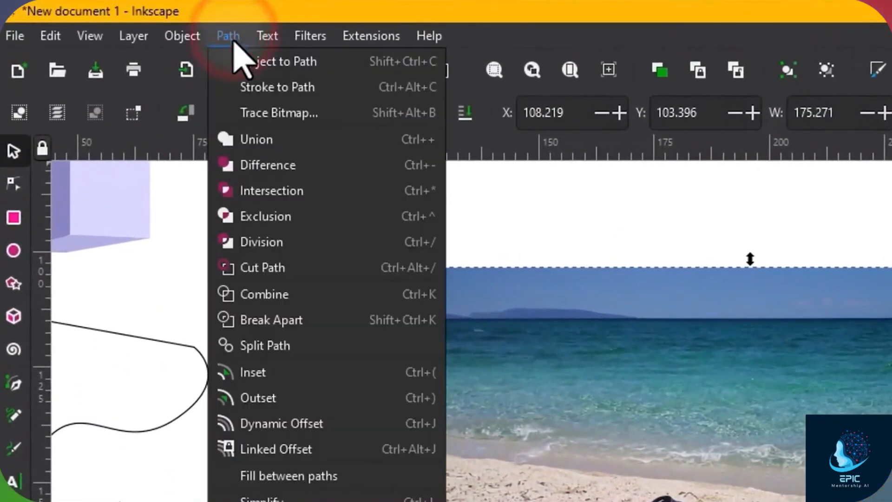
click(263, 113)
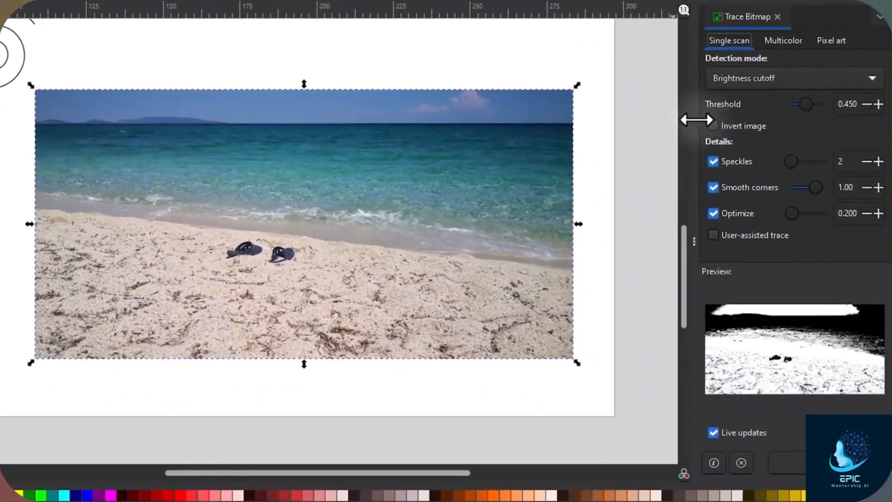
drag(696, 120, 628, 109)
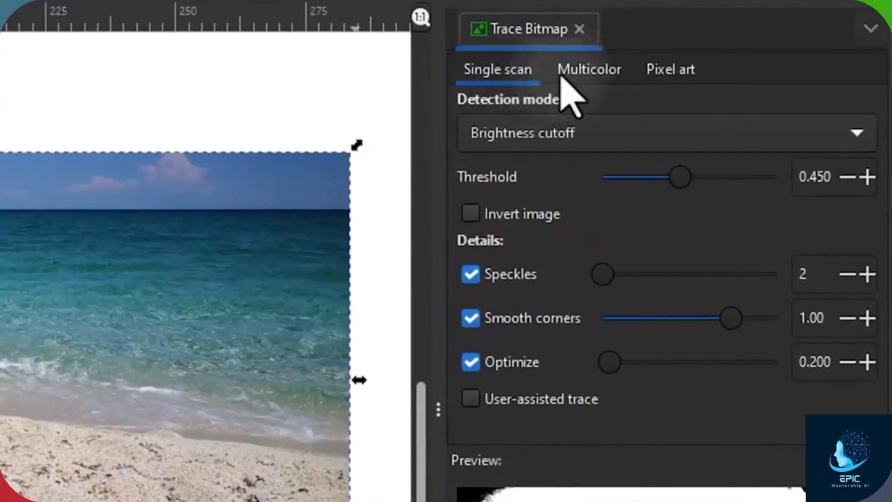
click(712, 41)
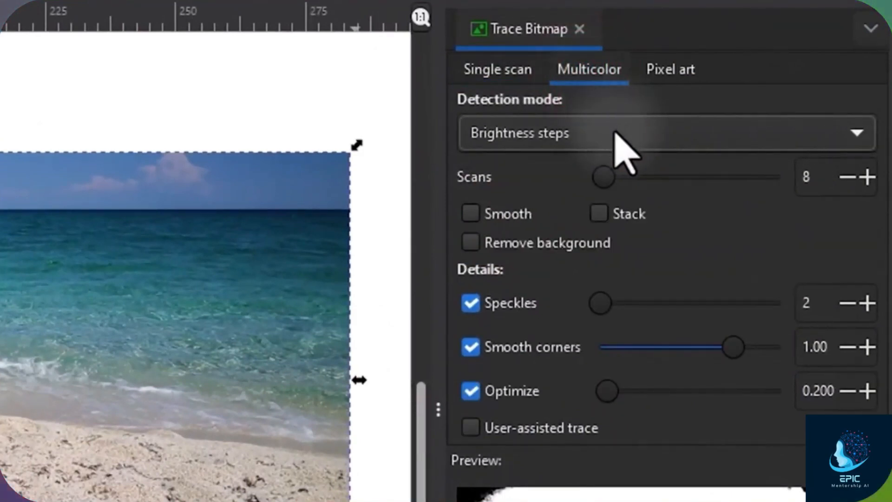
click(633, 141)
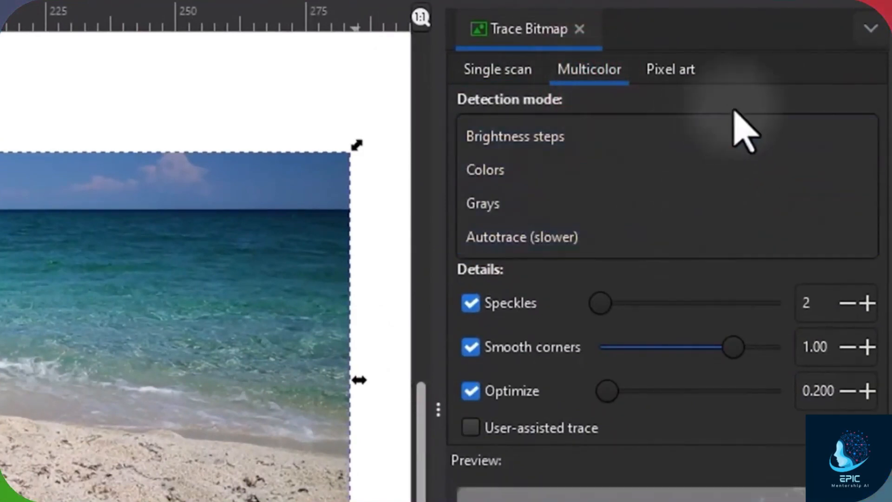
click(753, 90)
click(525, 64)
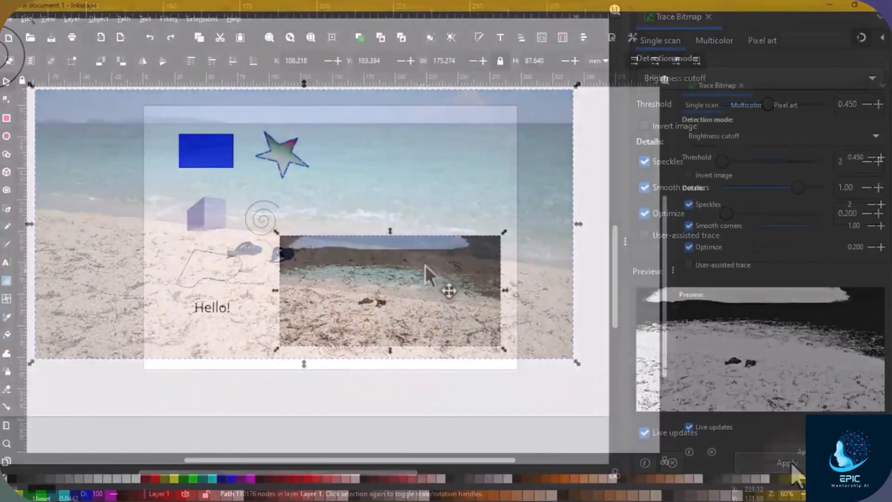
mouse_move(425, 266)
mouse_down()
mouse_move(450, 209)
mouse_move(454, 140)
mouse_up()
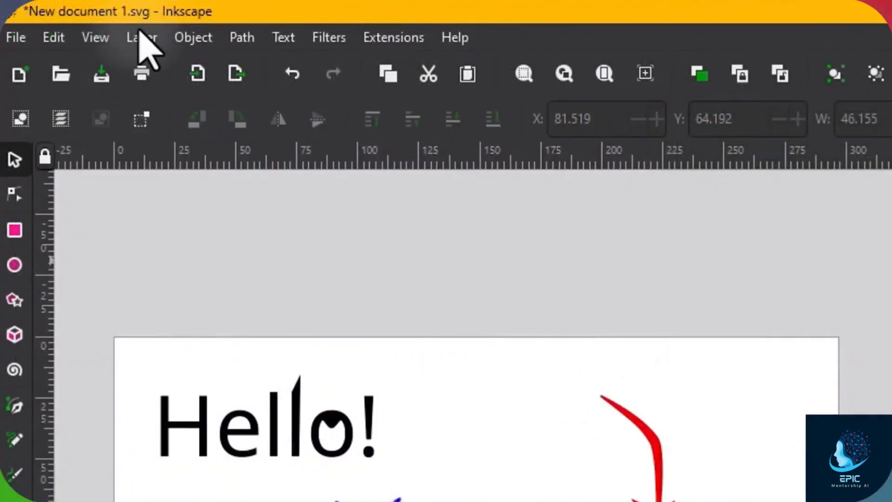
- Show the document's layers and objects in a widened list and expand Layer 1
click(146, 38)
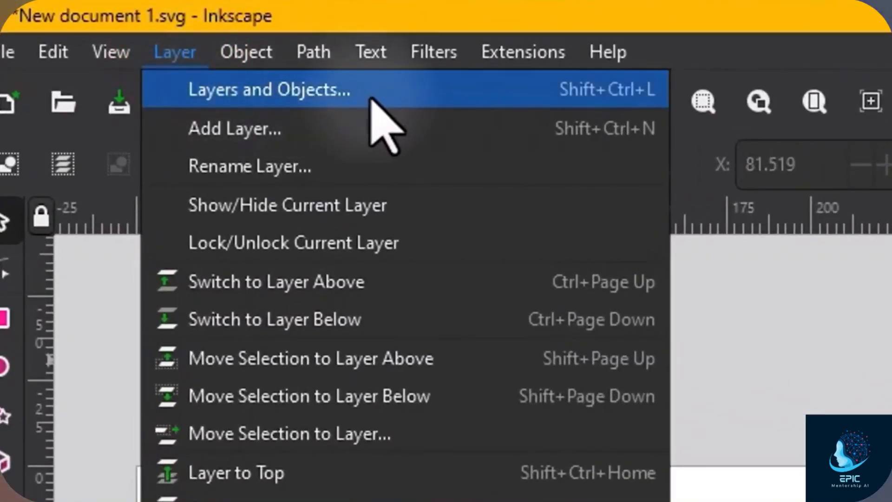
click(370, 99)
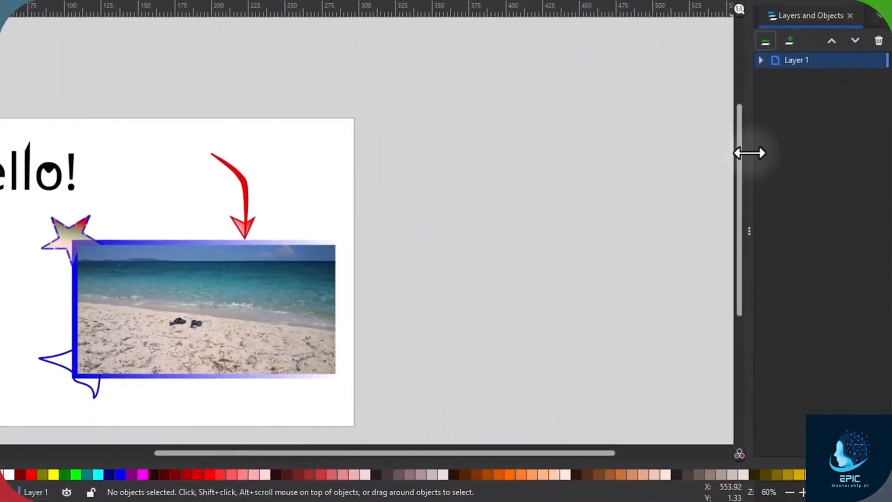
drag(745, 150, 657, 151)
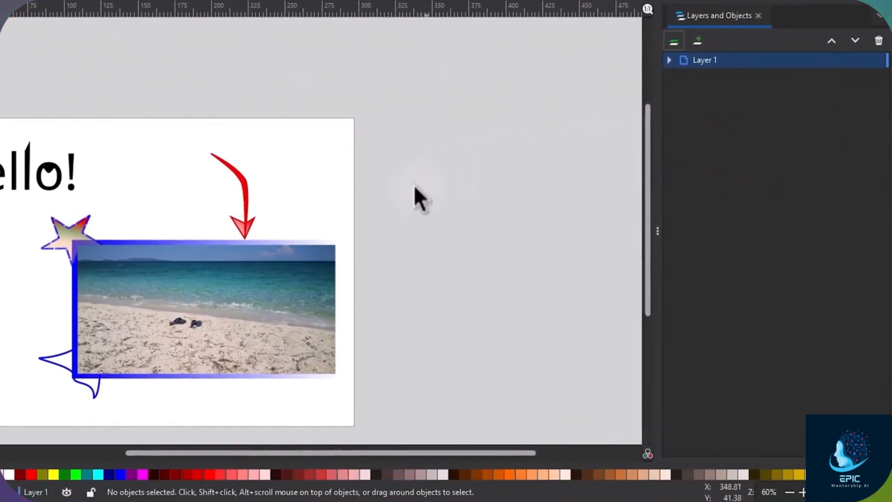
scroll(384, 202, down, 1)
scroll(111, 256, up, 2)
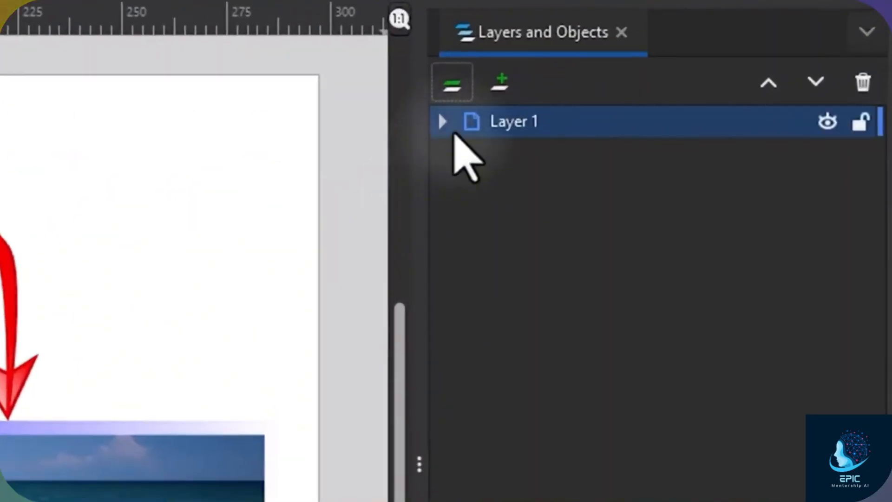
click(669, 60)
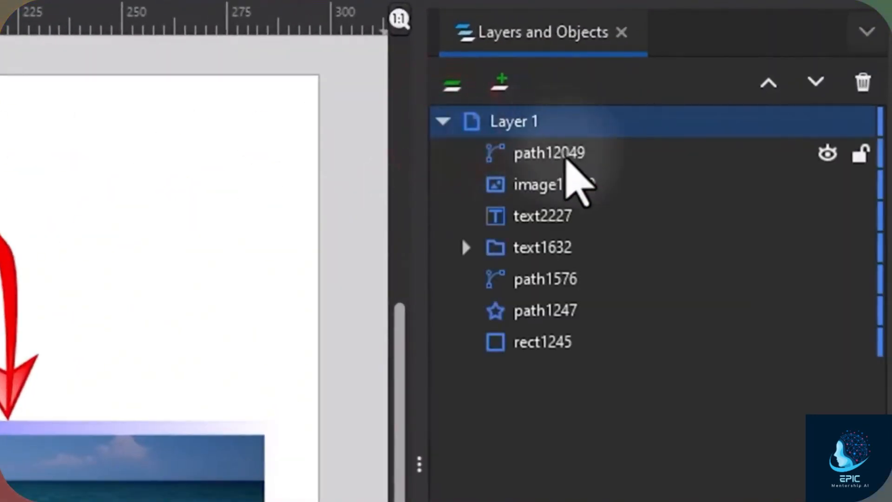
- Select the arrow path, the image and the text object in Layer 1 in turn to match them with the drawing
click(558, 151)
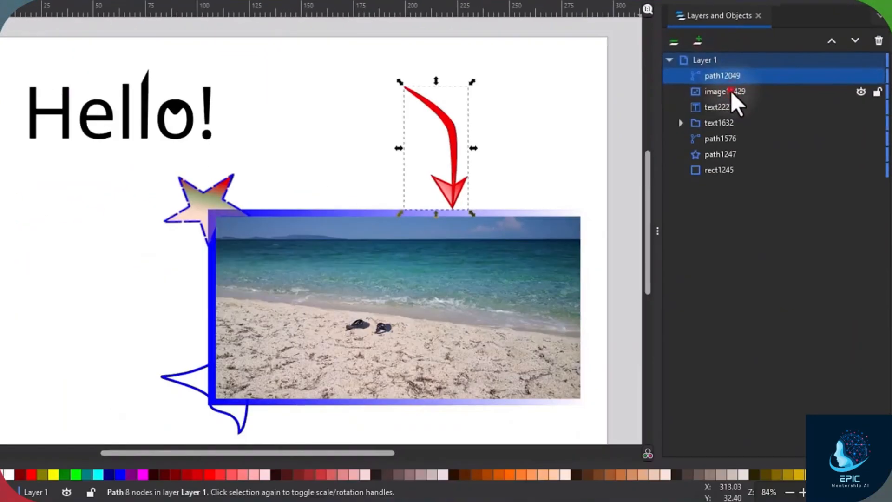
click(732, 91)
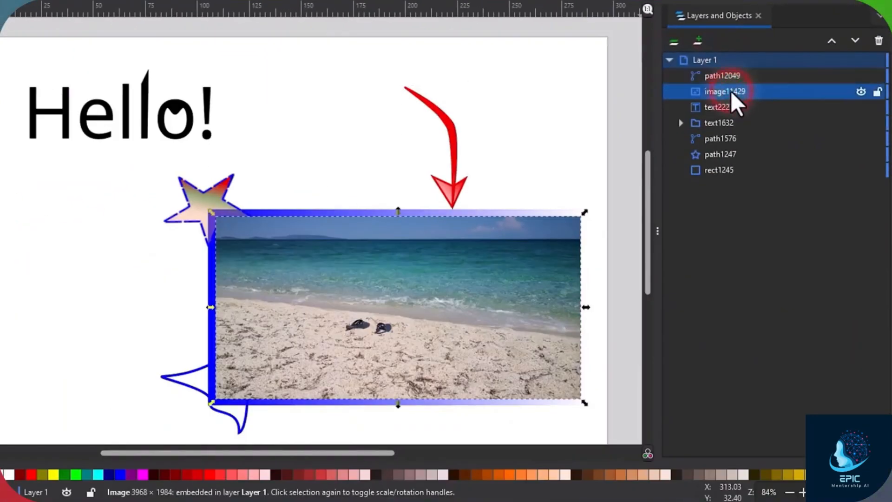
click(730, 106)
click(730, 91)
click(729, 76)
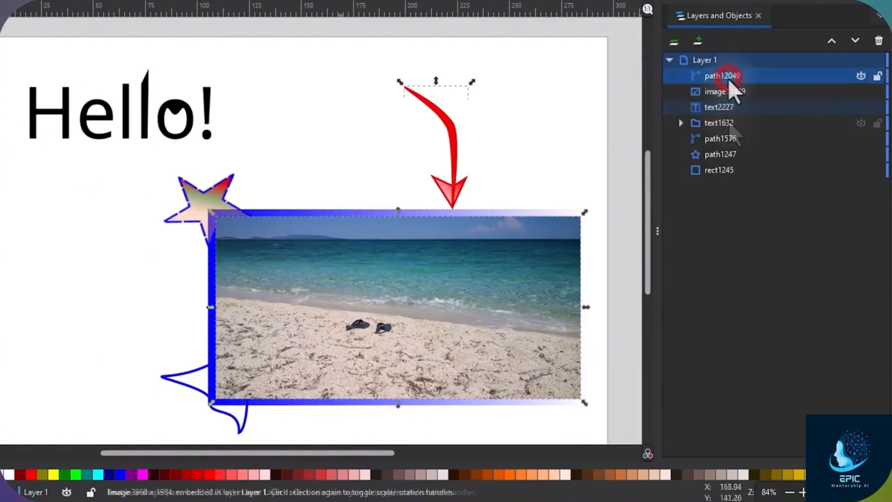
- Try the arrow path's visibility and lock toggles, attempting to move the arrow on the canvas while it is locked
click(861, 76)
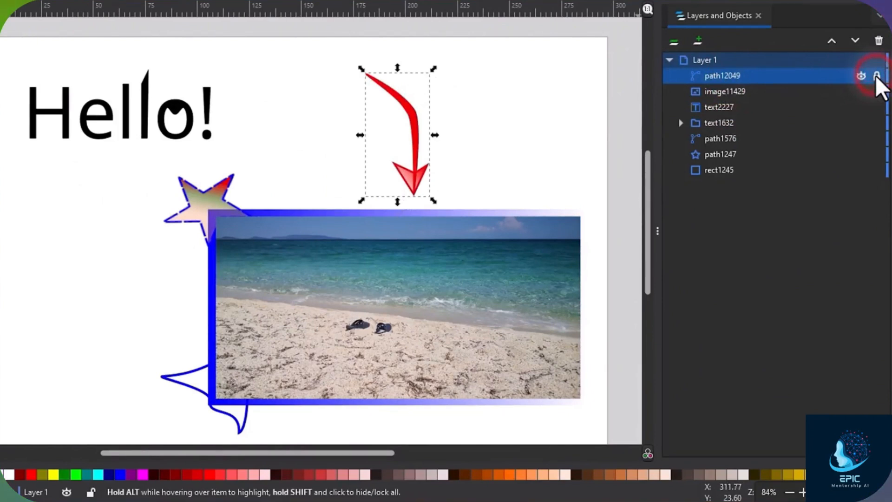
drag(404, 120, 447, 116)
drag(394, 104, 403, 102)
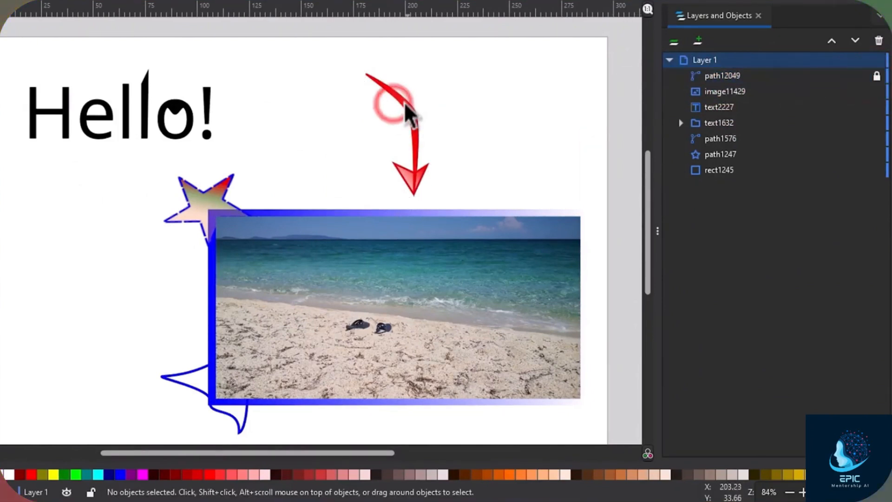
click(758, 78)
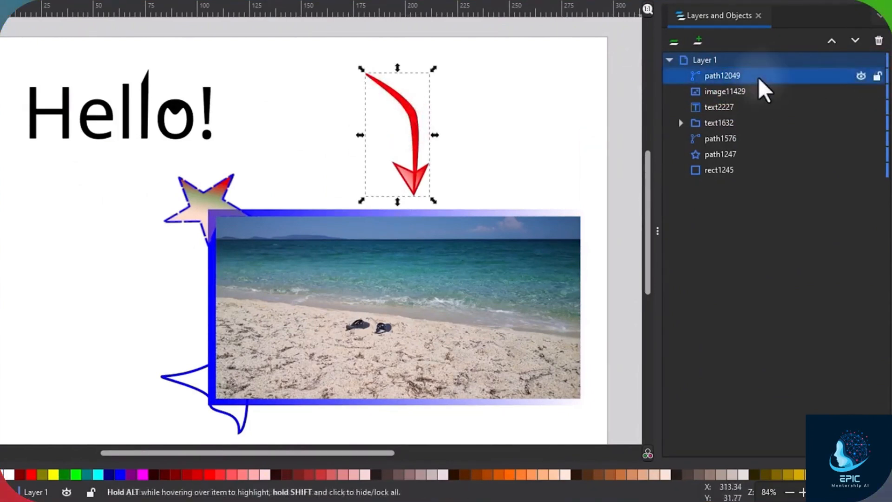
- Delete the arrow path from Layer 1 and undo the deletion
right_click(758, 77)
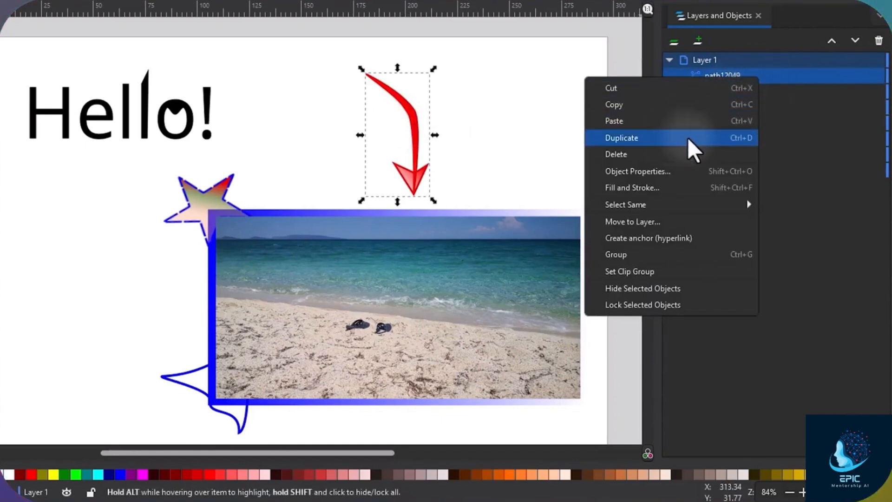
click(688, 152)
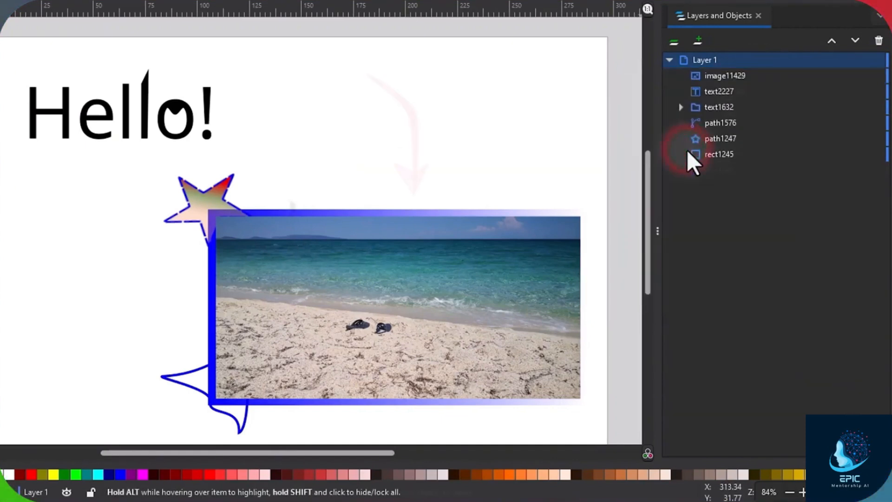
key(ctrl+z)
- Add a layer named Layer 2 above the current one and move the star from Layer 1 to directly beneath Layer 2
click(235, 200)
drag(741, 153, 771, 153)
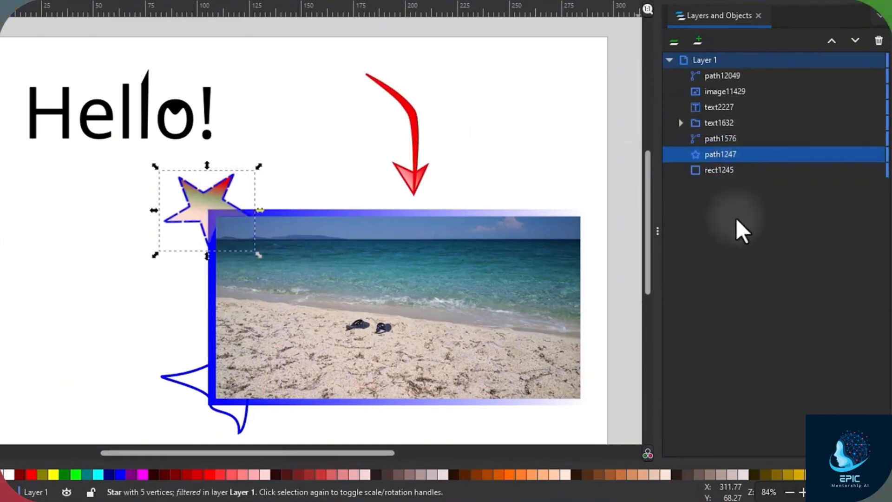
click(699, 41)
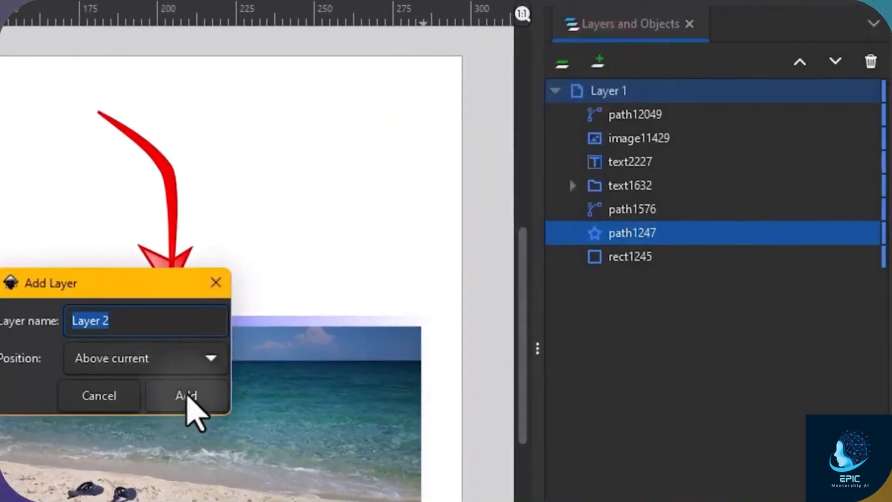
click(425, 261)
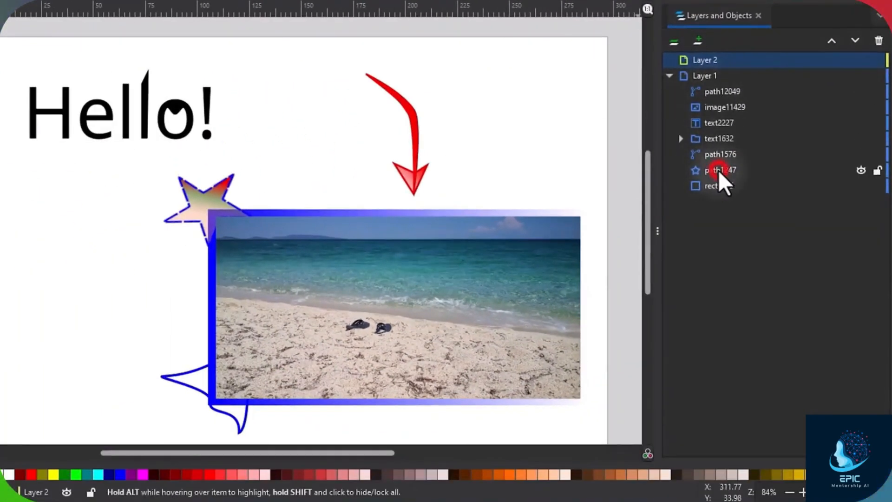
drag(718, 170, 742, 74)
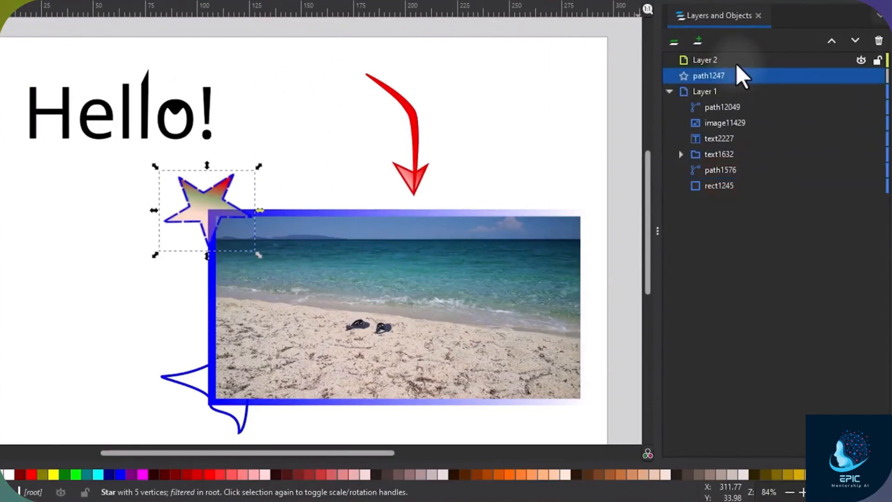
click(724, 185)
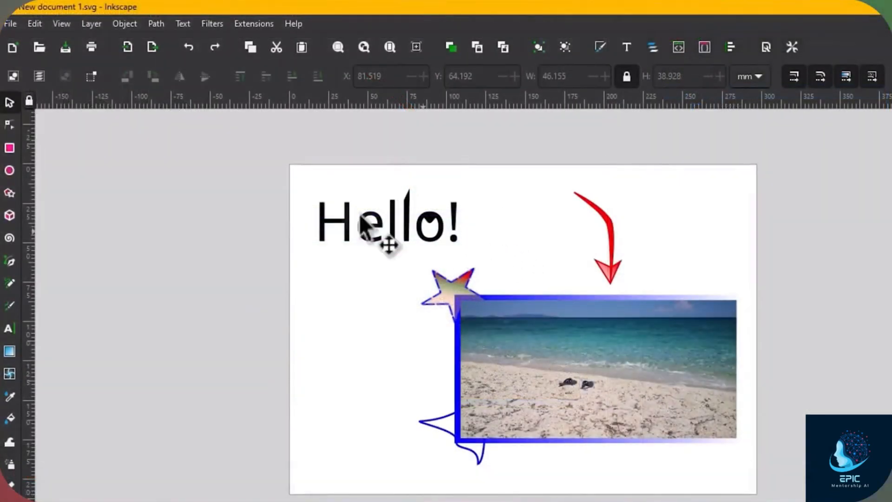
- Examine the file types offered for saving the document under a new name and close the save dialog
click(10, 23)
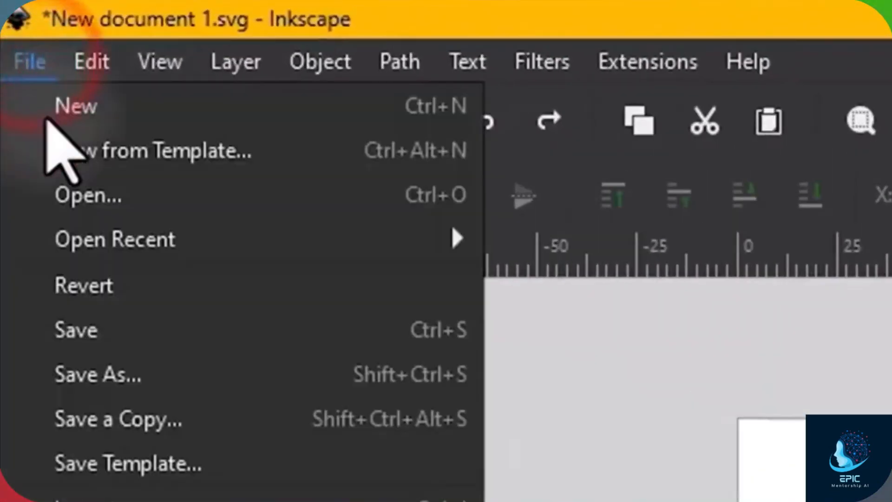
click(135, 375)
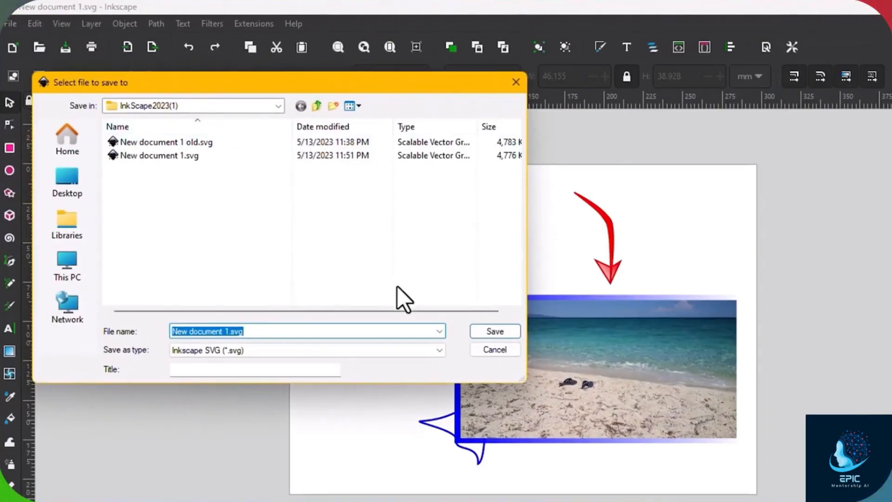
click(439, 351)
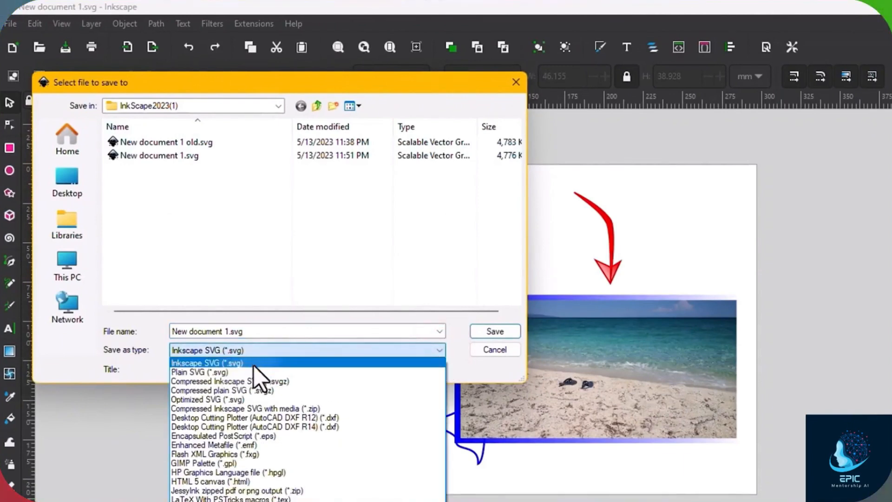
click(455, 347)
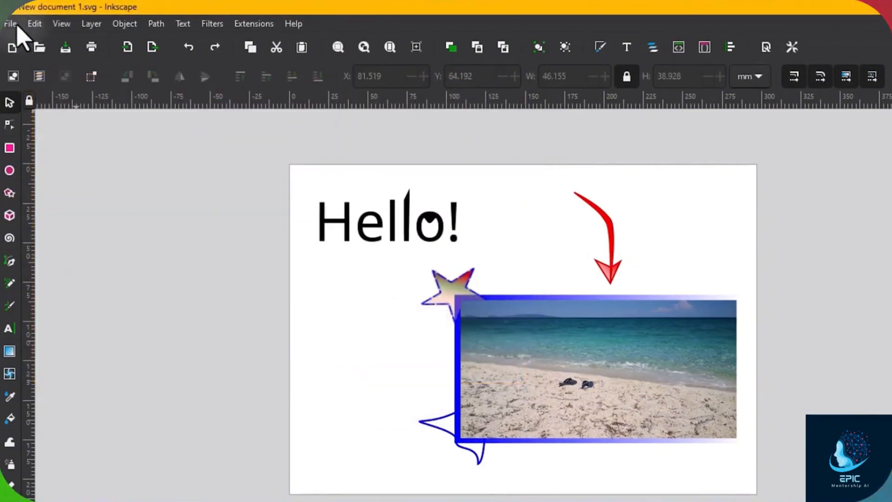
- Show the export settings for a single image and set the export area to the page
click(12, 24)
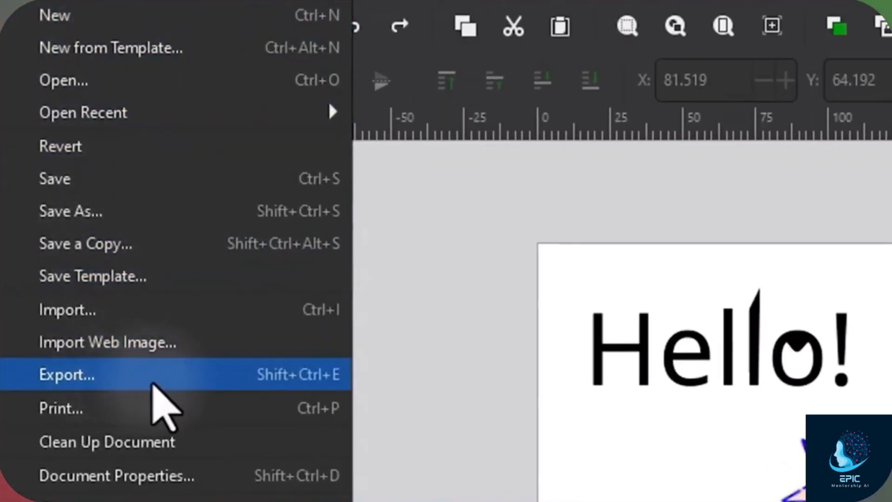
click(156, 379)
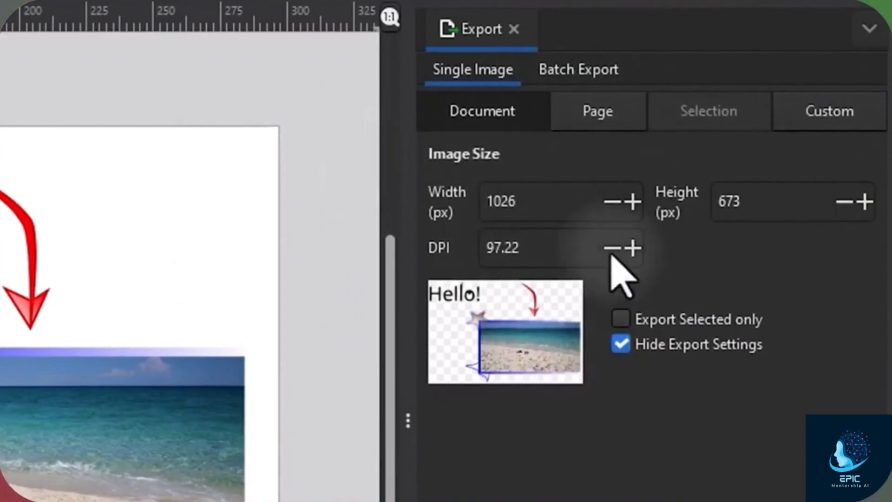
click(602, 113)
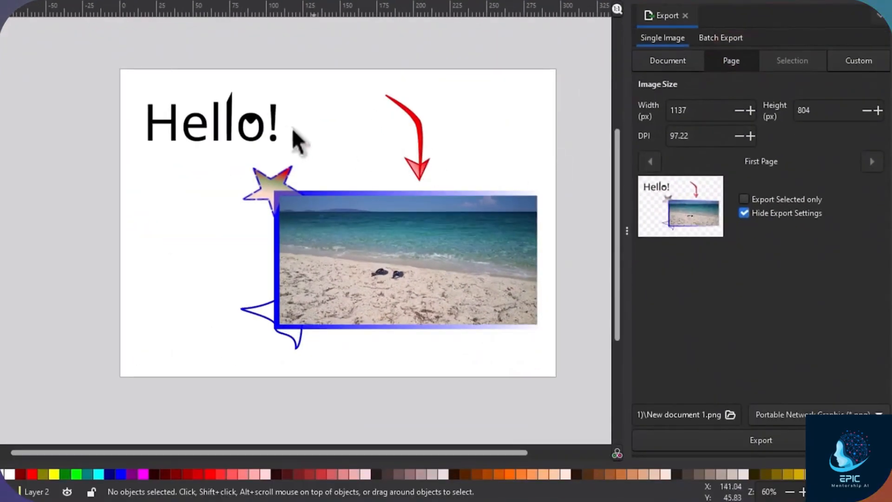
- Select the Hello! group, try Selection and Custom as its export area, and check the export formats with Portable Network Graphic (*.png) chosen
click(275, 133)
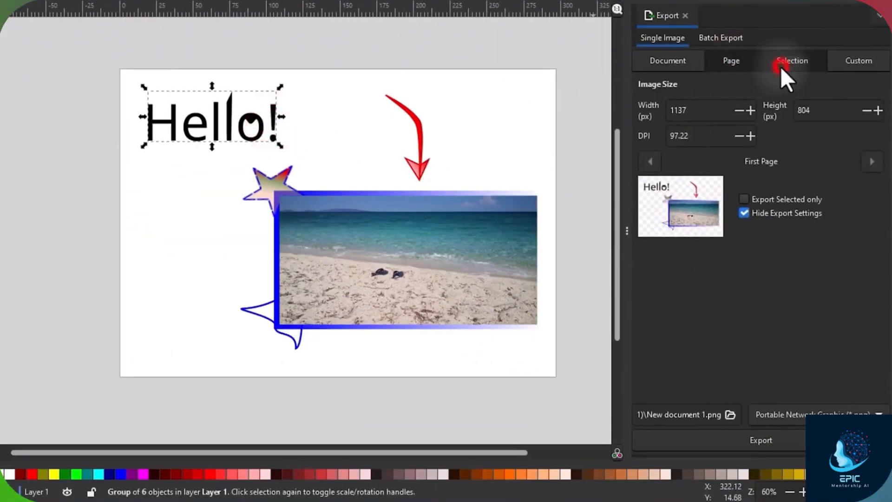
click(780, 67)
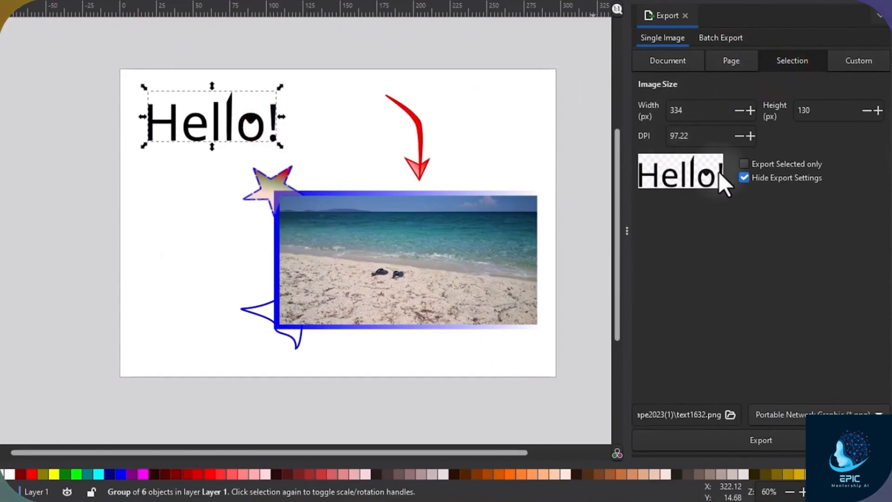
click(858, 66)
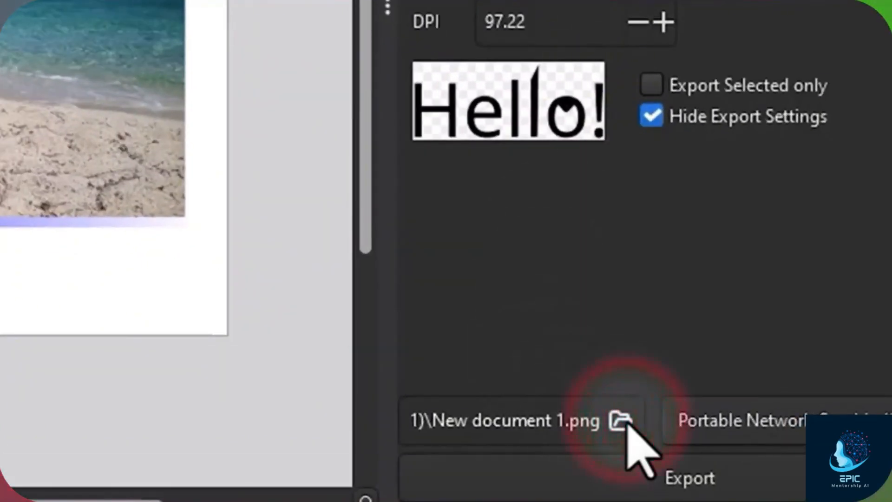
click(837, 424)
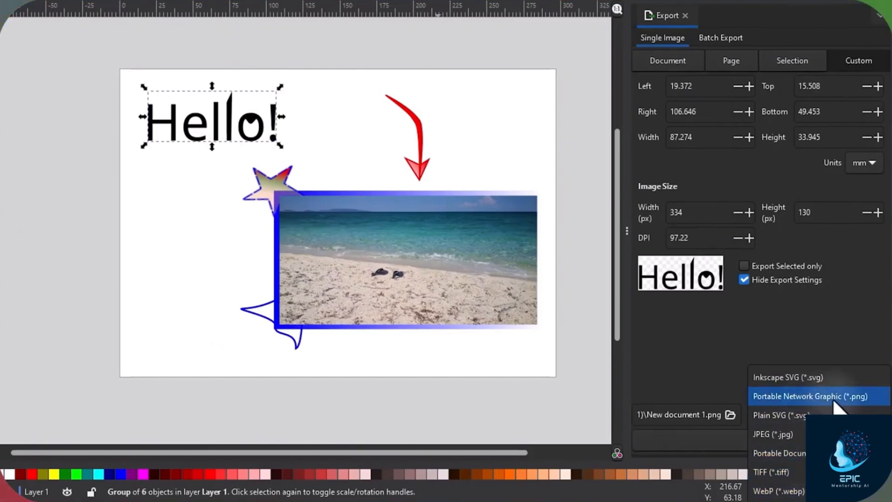
- Set the page background to semi-transparent pink, RGBA ff89ff87, in the document properties and check the export preview
click(691, 358)
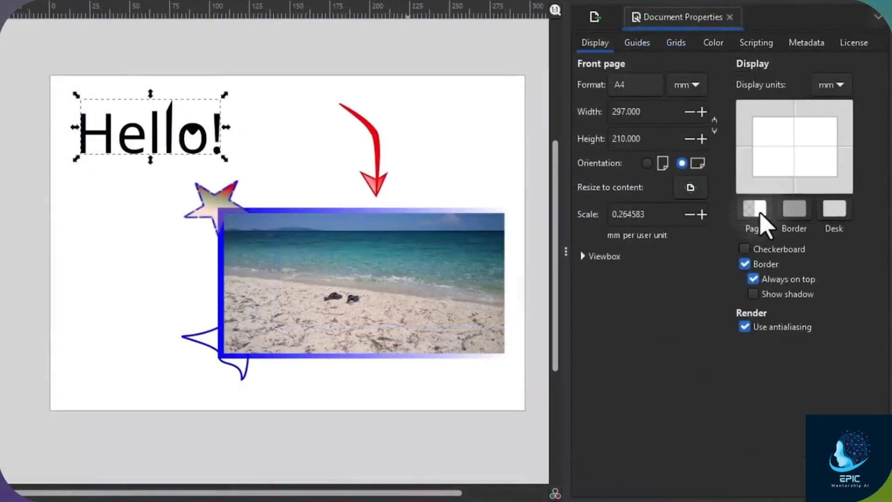
click(756, 210)
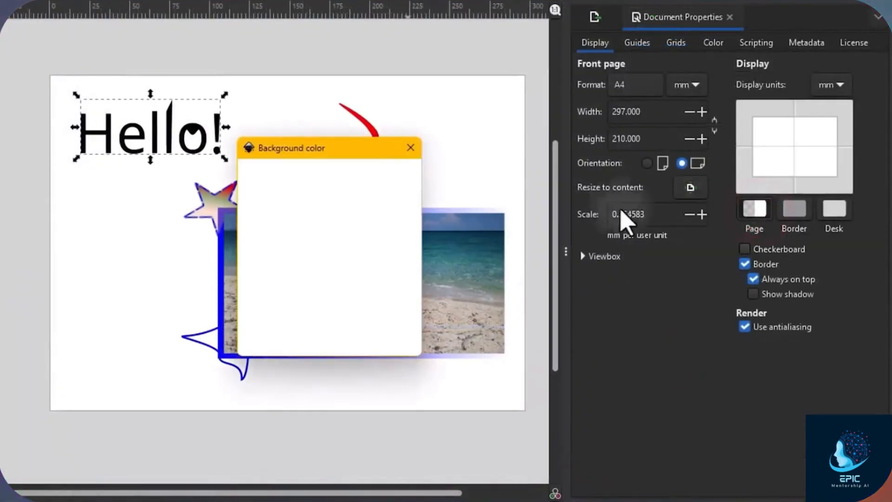
drag(335, 235, 312, 231)
drag(284, 283, 313, 287)
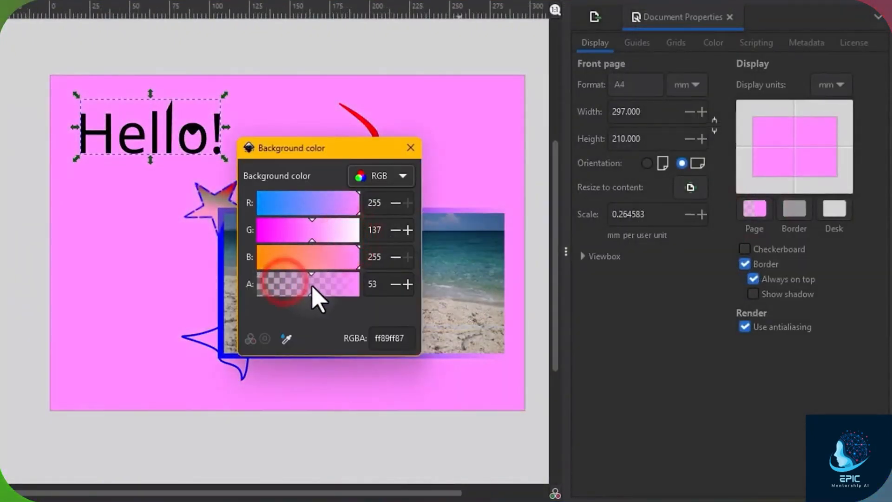
click(411, 147)
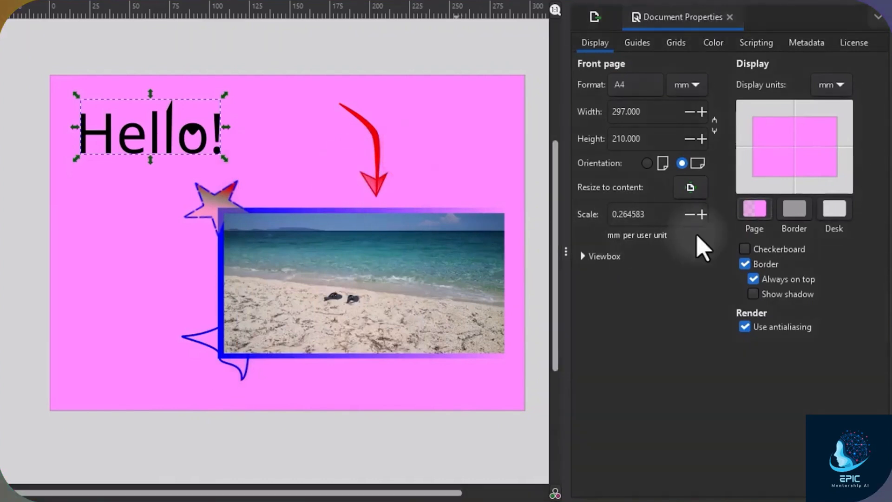
click(595, 18)
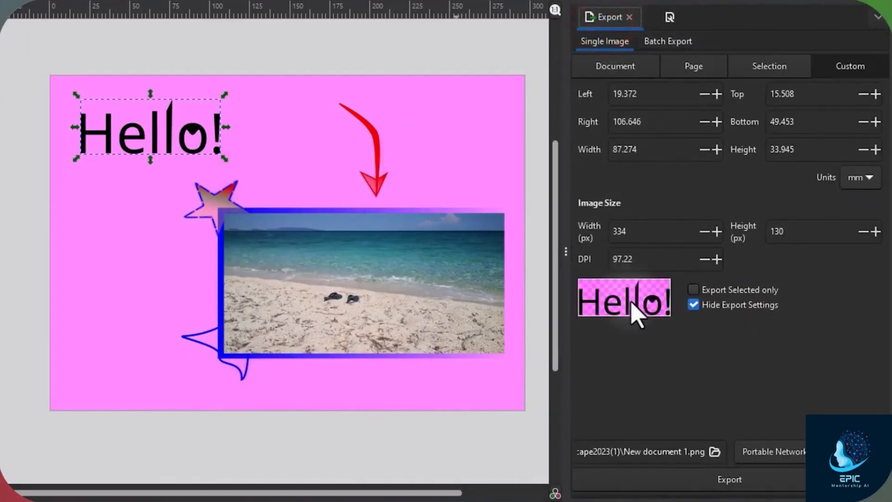